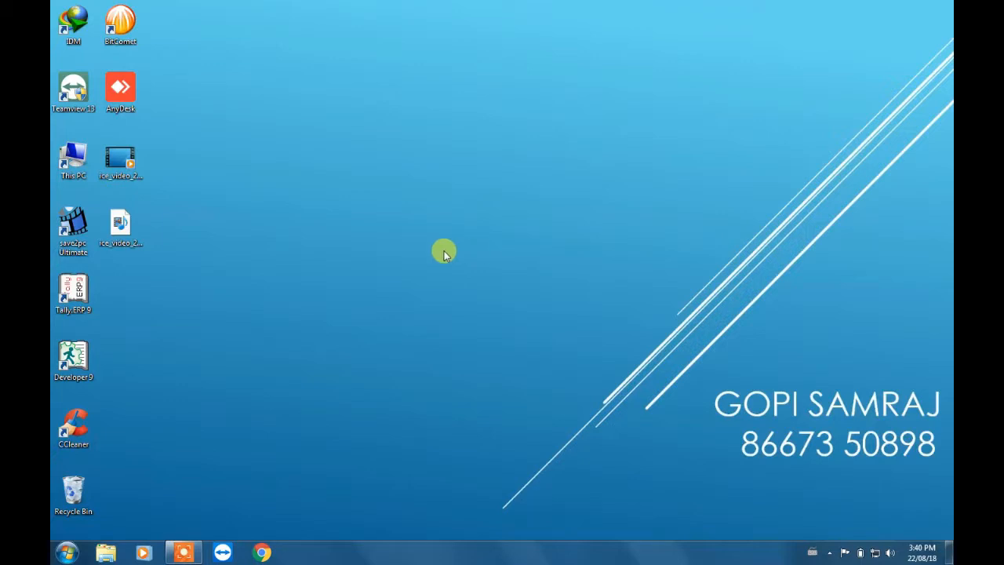
# - Launch Tally.ERP 9 from the desktop and bring up its product registration form
pyautogui.rightClick(73, 295)
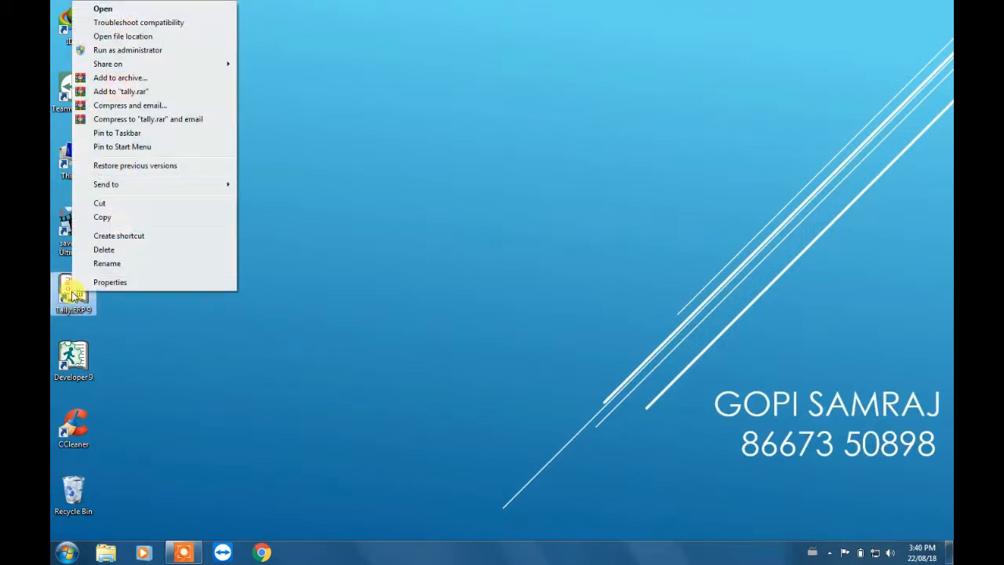
pyautogui.click(146, 9)
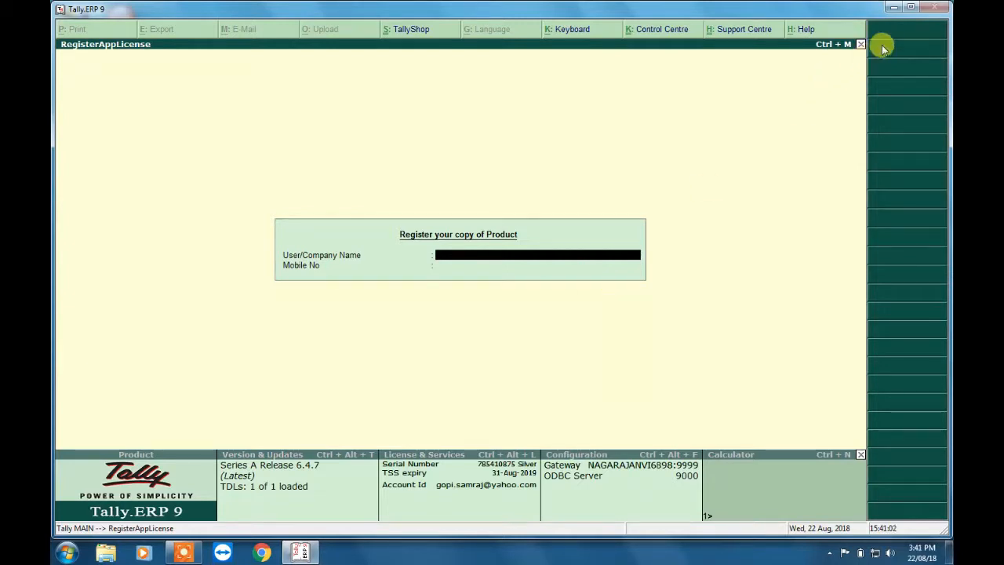
pyautogui.click(897, 10)
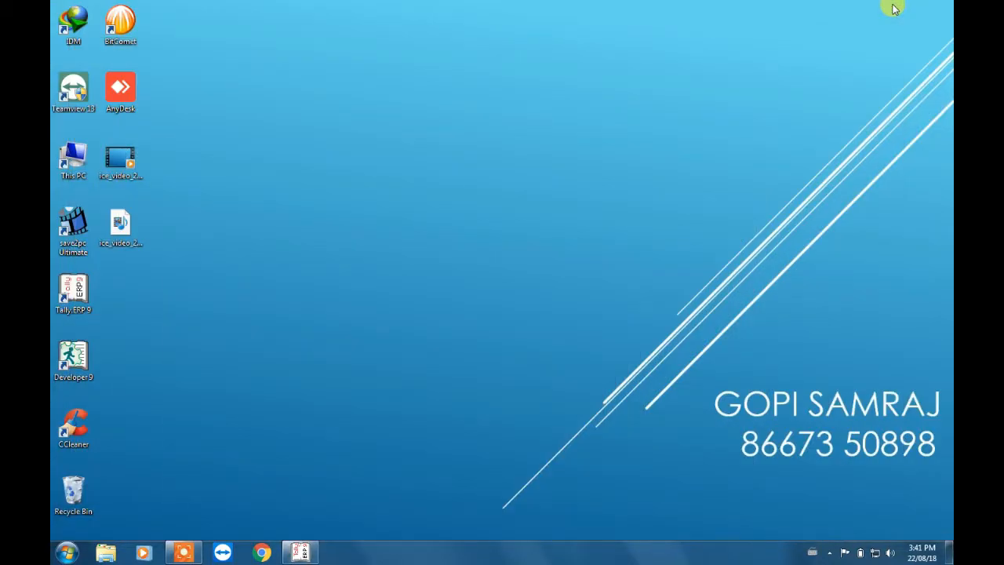
pyautogui.click(300, 552)
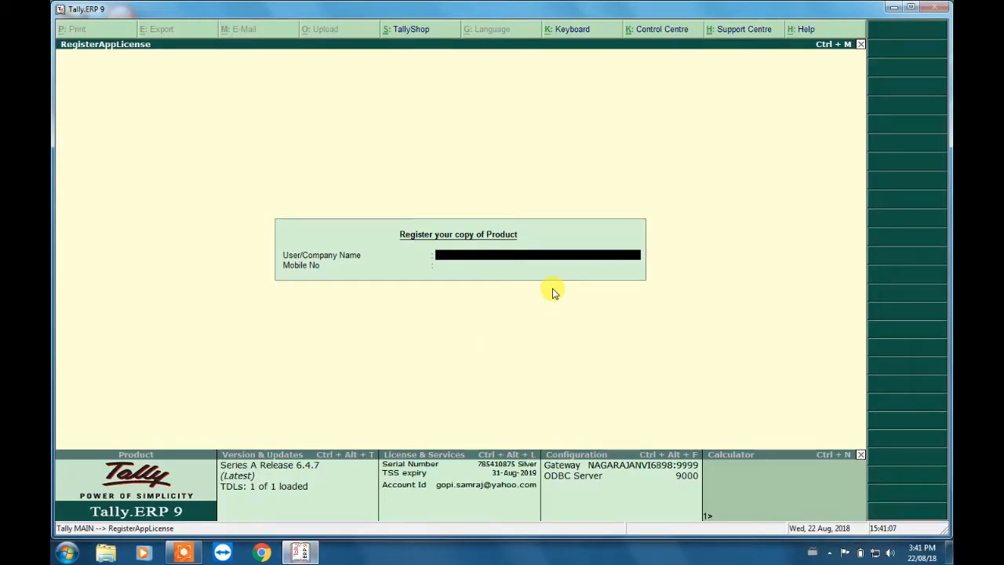
# - Register the copy of the product by entering the user/company name and the mobile number
pyautogui.press('Return')
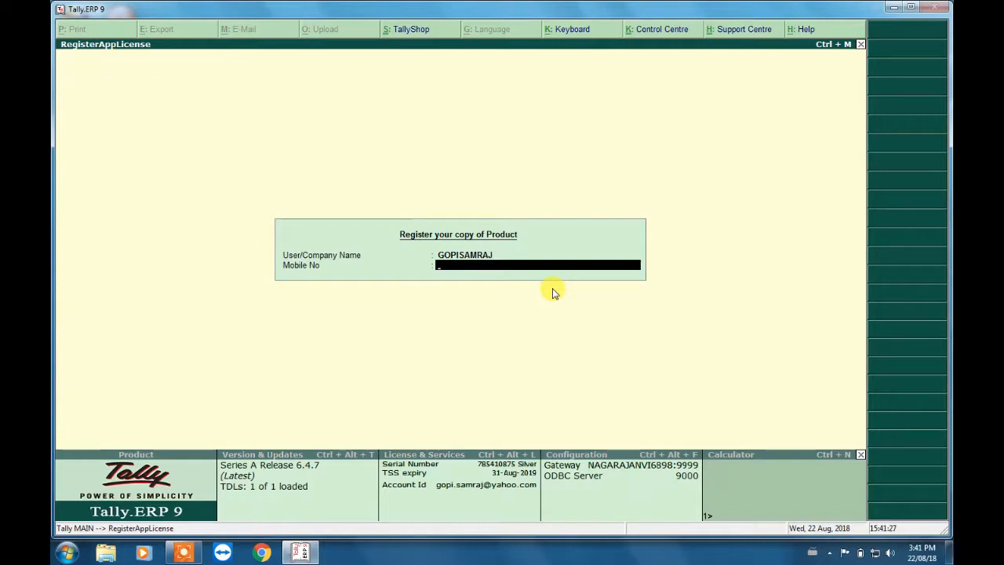
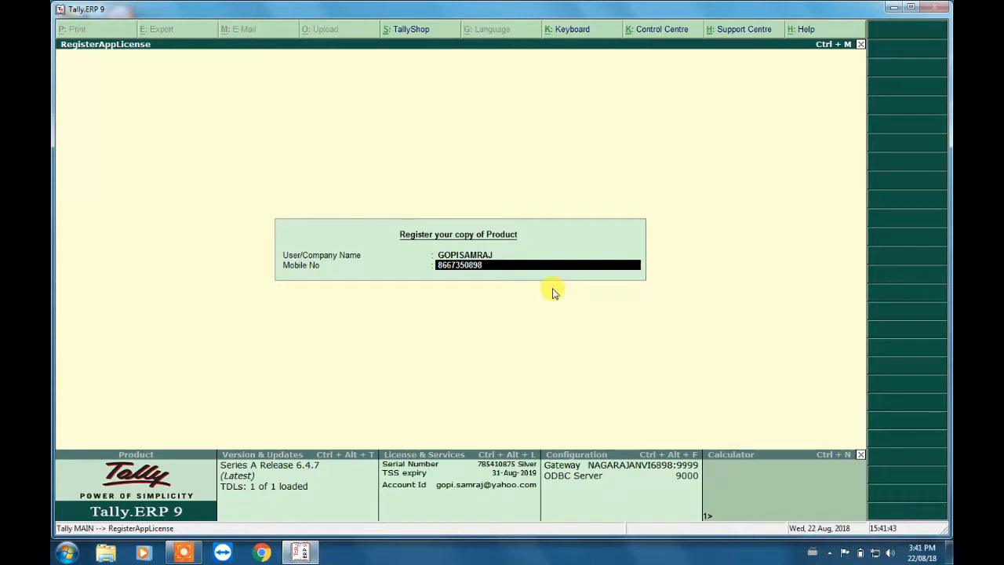
pyautogui.press('Return')
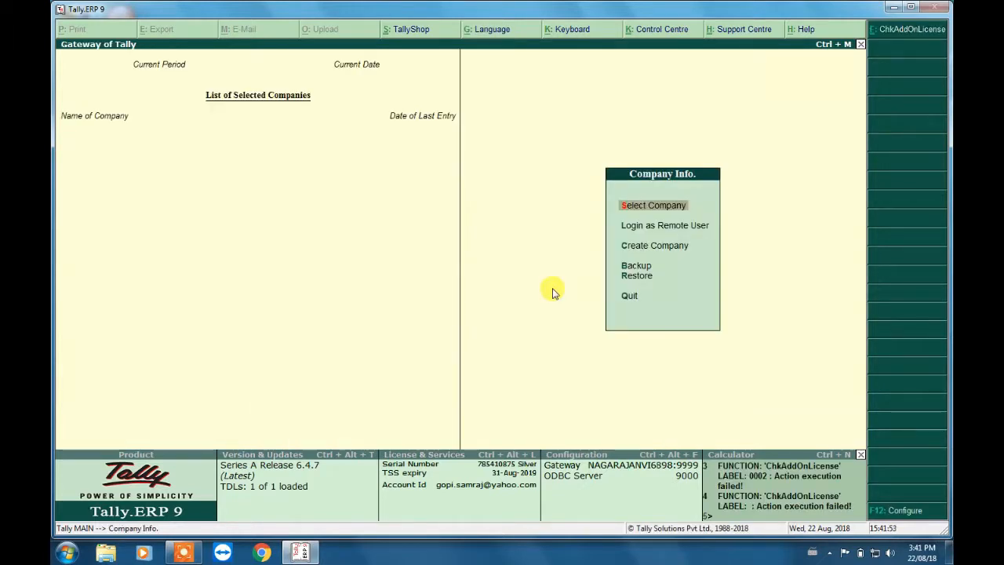
# - Select the company GS Infotech Pvt Ltd and log in as ADMIN with the account password
pyautogui.press('Return')
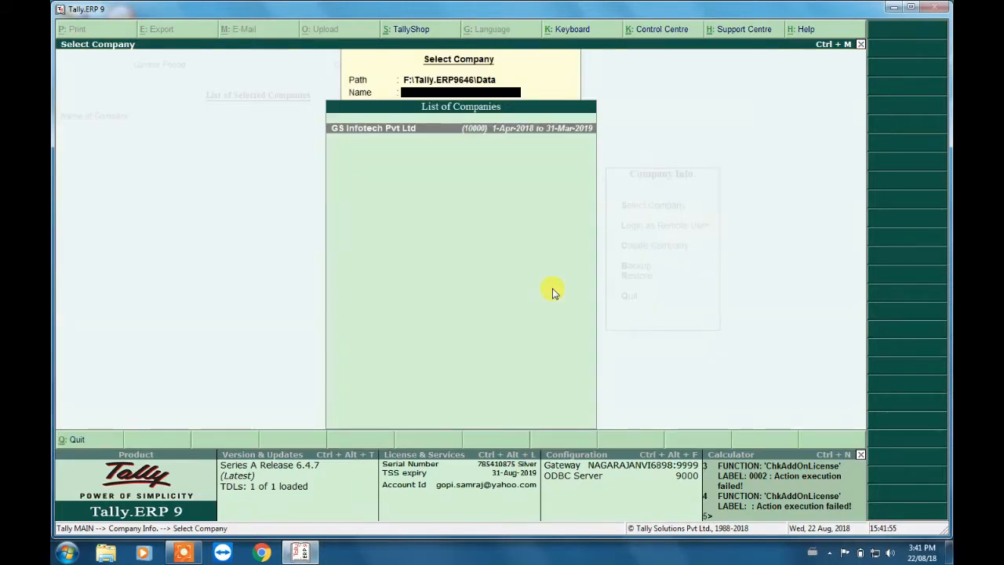
pyautogui.press('Return')
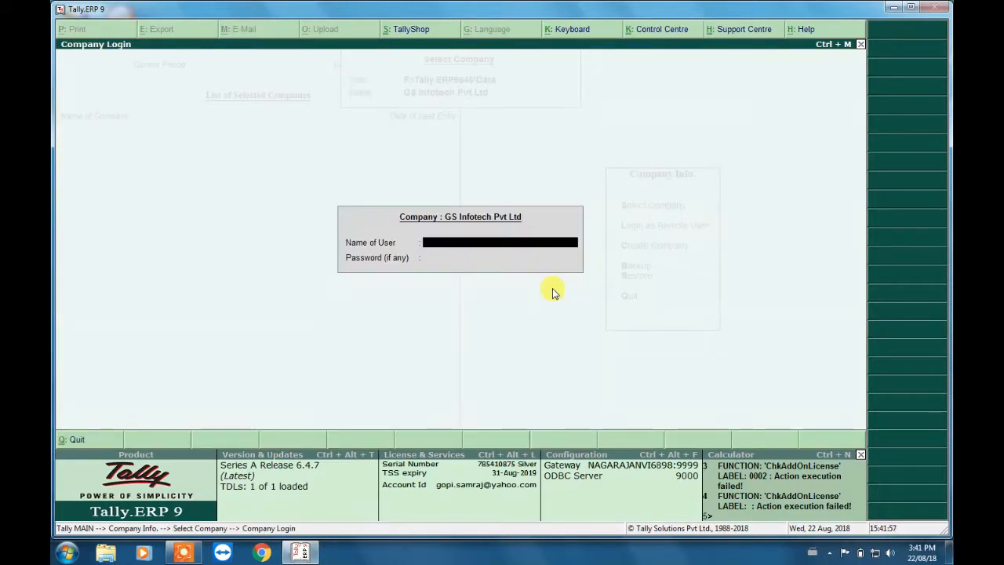
pyautogui.write('ADMIN')
pyautogui.press('Return')
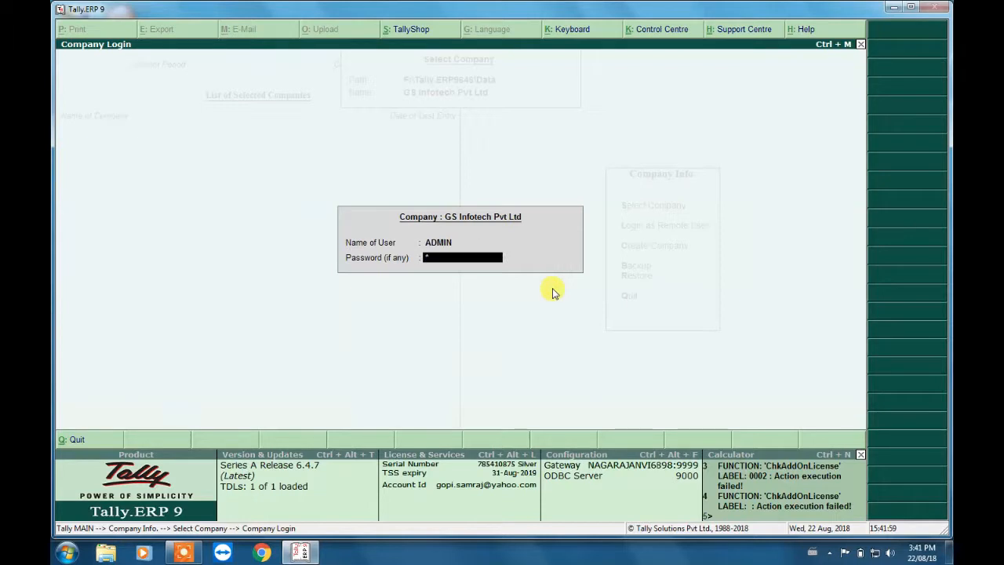
pyautogui.press('Return')
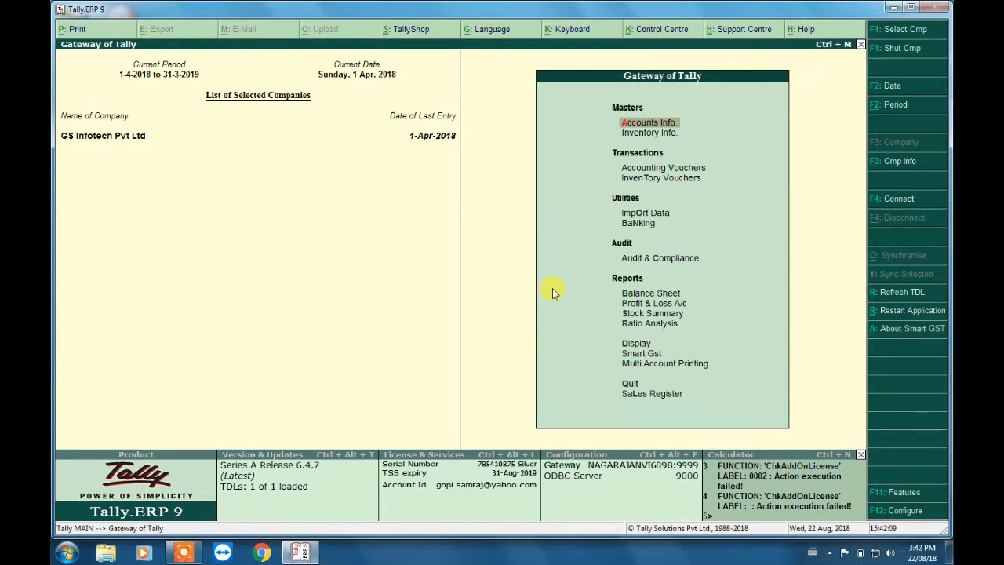
# - Open the list of single ledgers for alteration under Accounts Info
pyautogui.press('Return')
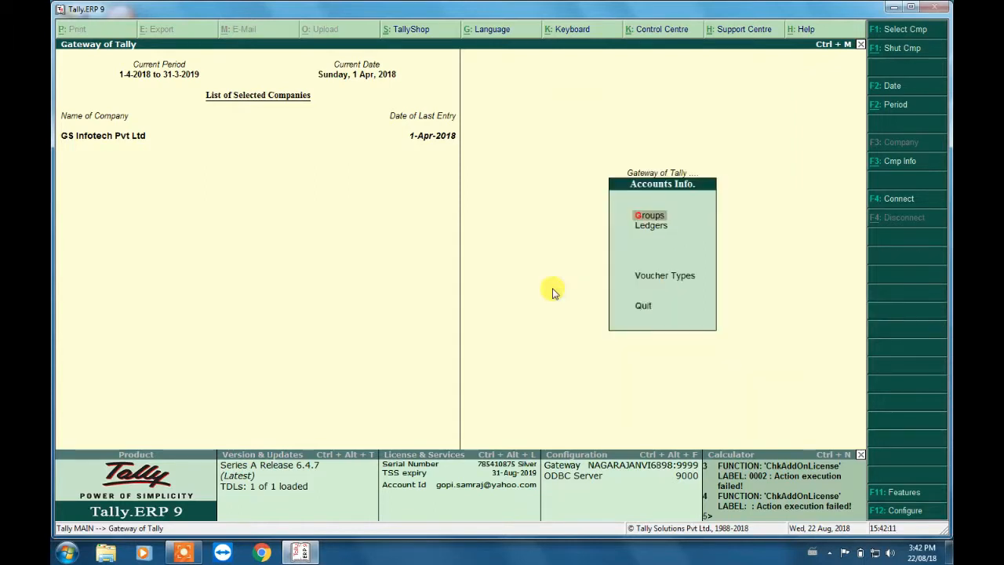
pyautogui.press('Down')
pyautogui.press('Return')
pyautogui.press('Down')
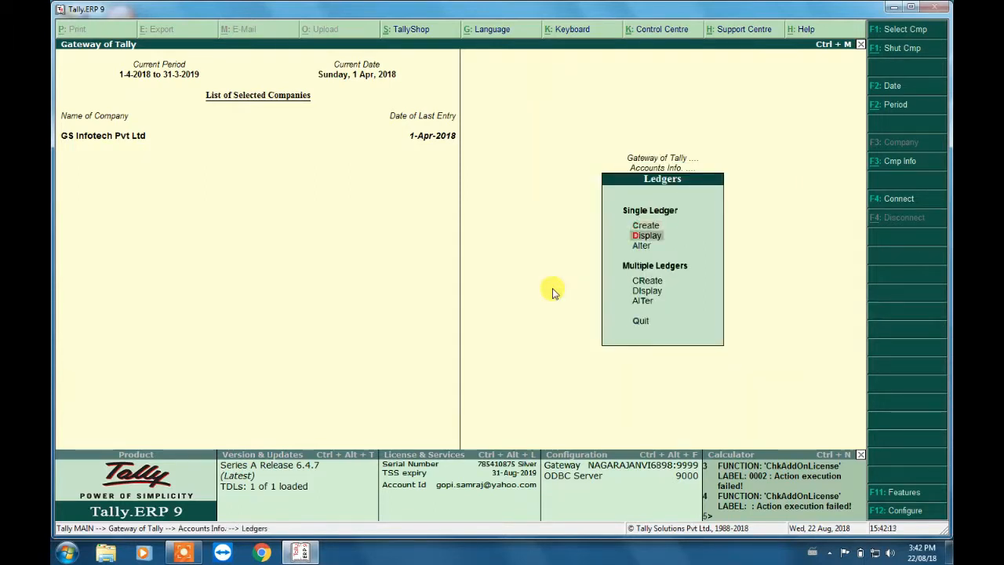
pyautogui.press('Return')
# - Look through the GST purchase and sales ledgers and open Gst Sales@18% for alteration
pyautogui.press('Down')
pyautogui.press('Down')
pyautogui.press('Down')
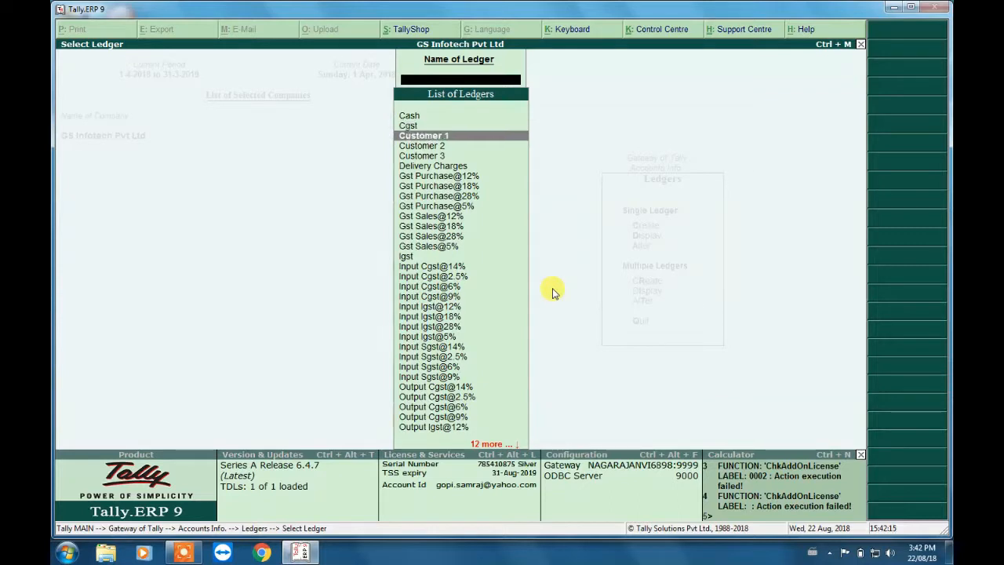
pyautogui.press('Up')
pyautogui.press('Down')
pyautogui.press('Down')
pyautogui.press('Down')
pyautogui.press('Down')
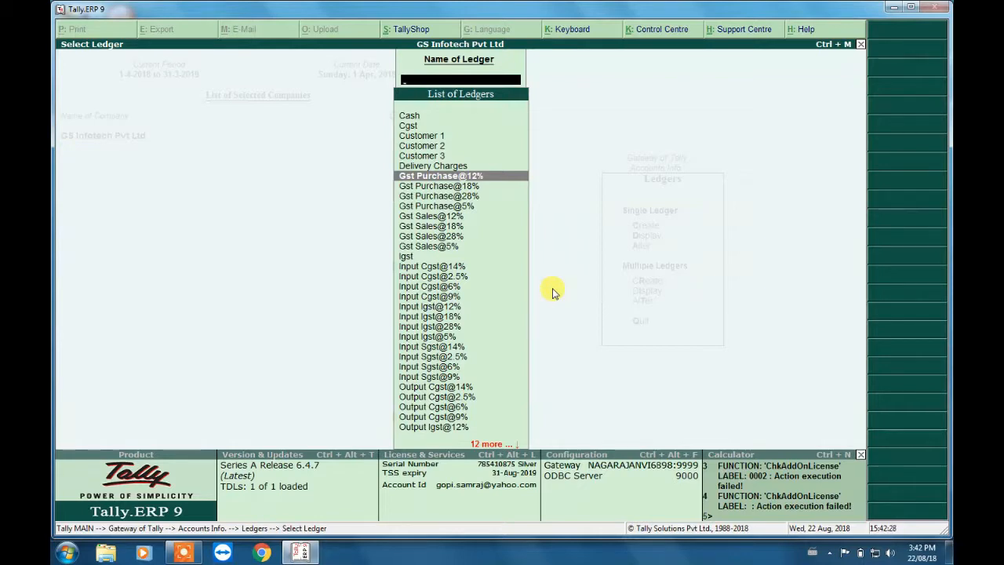
pyautogui.press('Down')
pyautogui.press('Down')
pyautogui.press('Down')
pyautogui.press('Down')
pyautogui.press('Down')
pyautogui.press('Down')
pyautogui.press('Down')
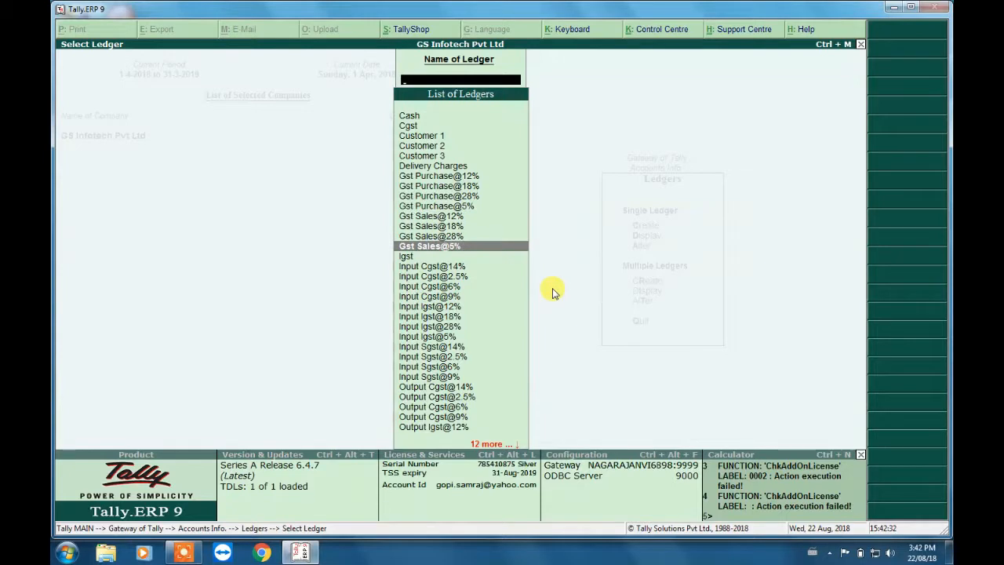
pyautogui.press('Up')
pyautogui.press('Up')
pyautogui.press('Return')
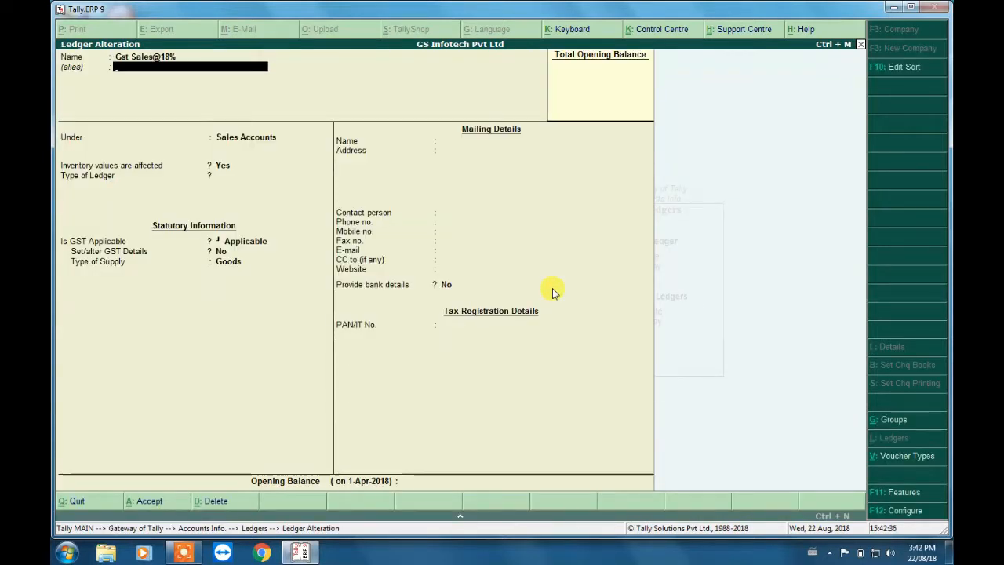
# - Review the inventory, GST applicability and supply type settings of the Gst Sales@18% ledger and accept it
pyautogui.press('Return')
pyautogui.press('Return')
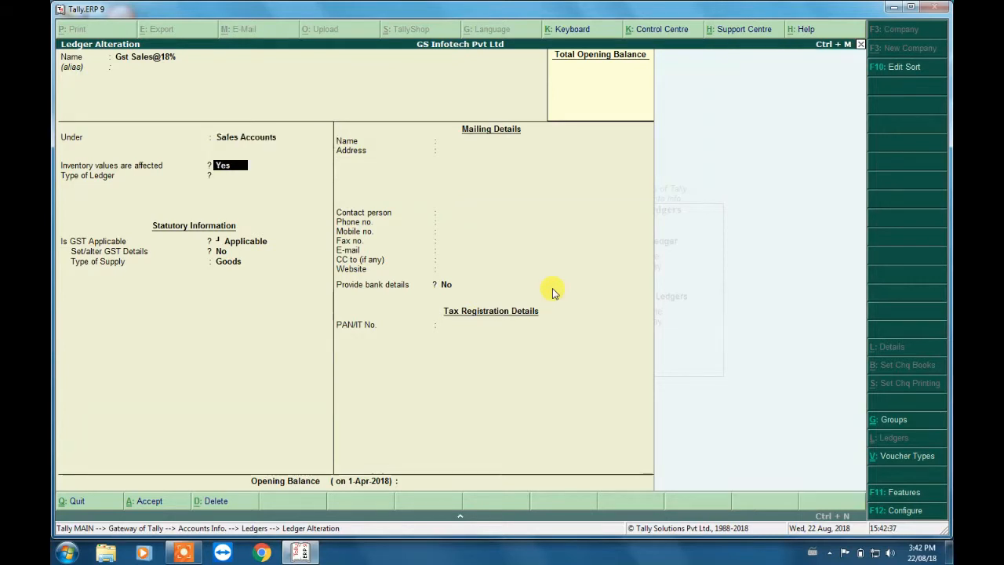
pyautogui.press('Return')
pyautogui.press('Return')
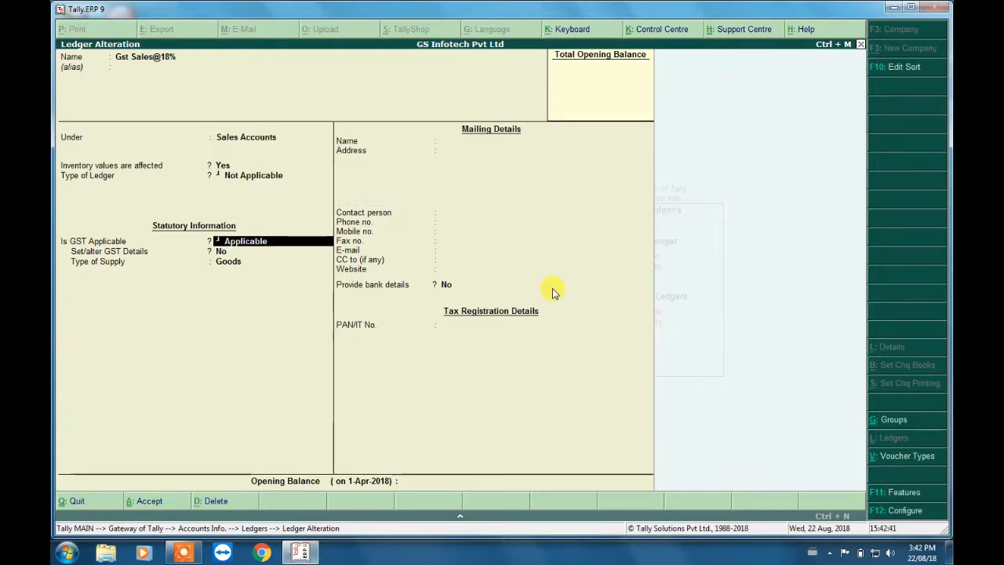
pyautogui.press('Return')
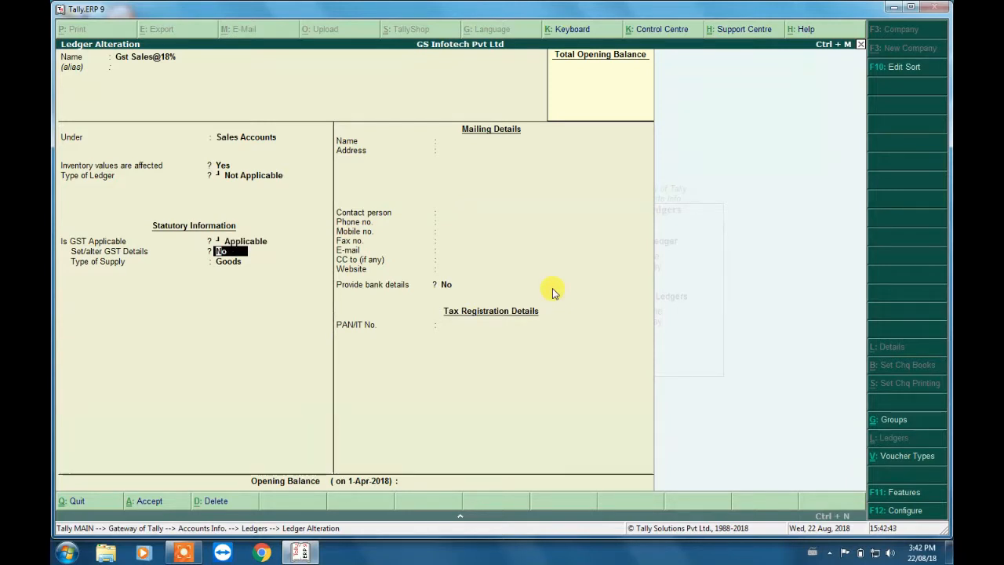
pyautogui.press('Return')
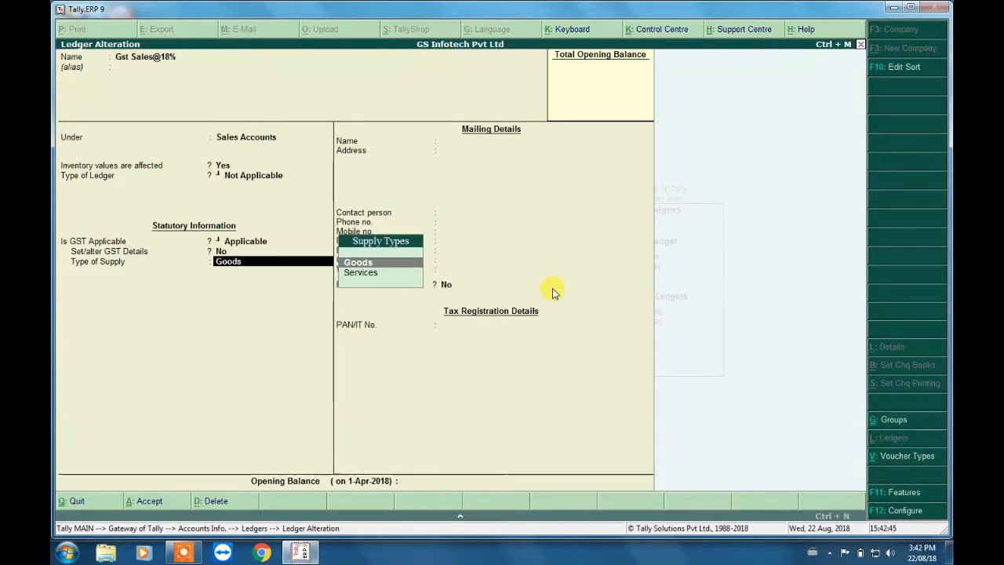
pyautogui.press('Return')
pyautogui.press('Return')
pyautogui.press('Return')
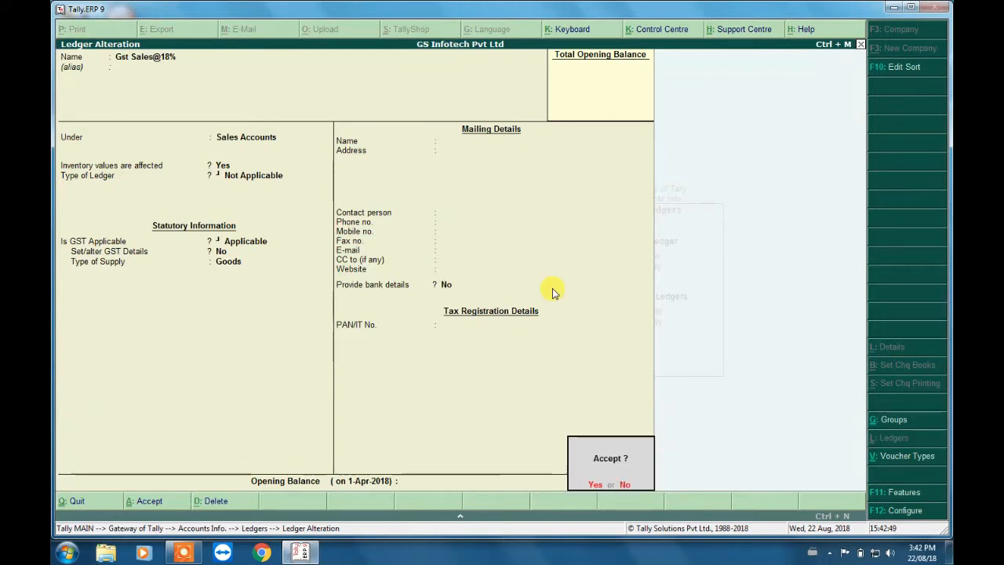
pyautogui.press('Return')
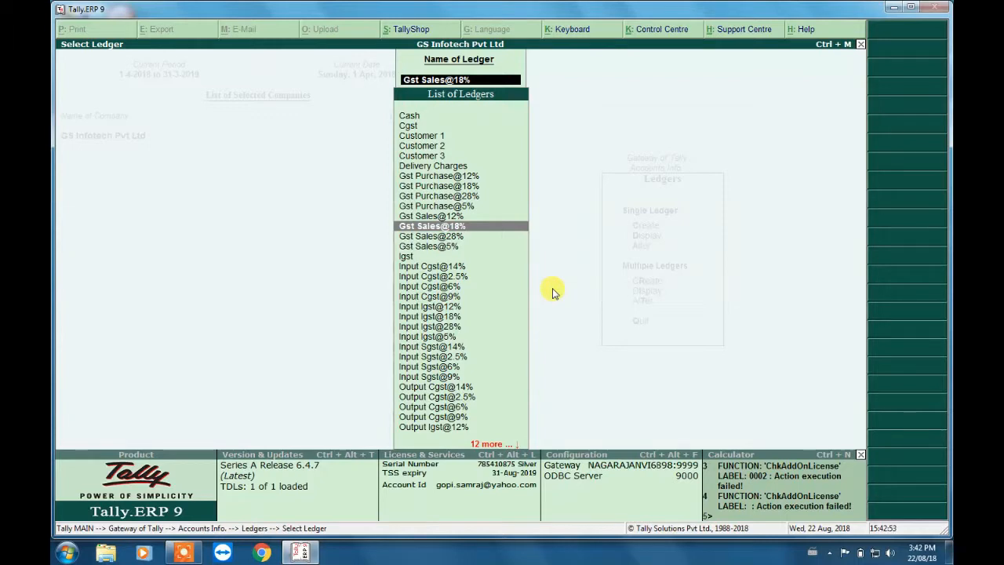
# - Look through the input and output tax ledgers and open Output Cgst@9% for alteration
pyautogui.press('Down')
pyautogui.press('Down')
pyautogui.press('Down')
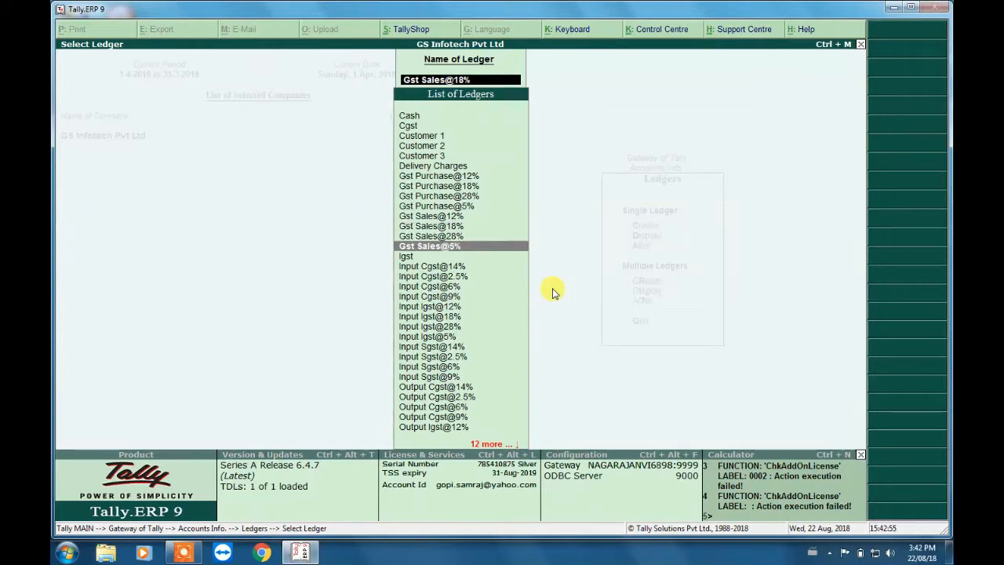
pyautogui.press('Down')
pyautogui.press('Down')
pyautogui.press('Down')
pyautogui.press('Down')
pyautogui.press('Down')
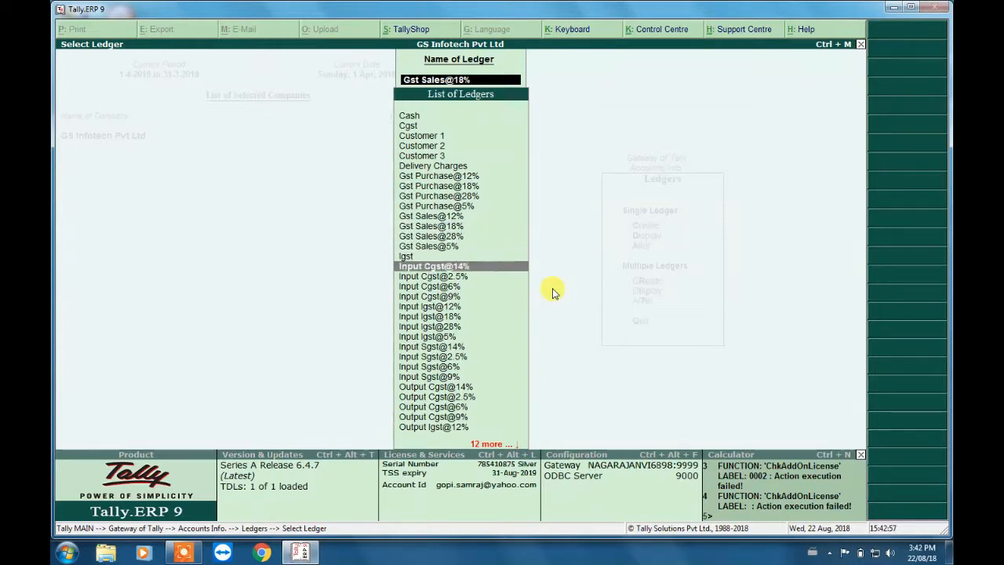
pyautogui.press('Down')
pyautogui.press('Down')
pyautogui.press('Down')
pyautogui.press('Down')
pyautogui.press('Down')
pyautogui.press('Down')
pyautogui.press('Down')
pyautogui.press('Down')
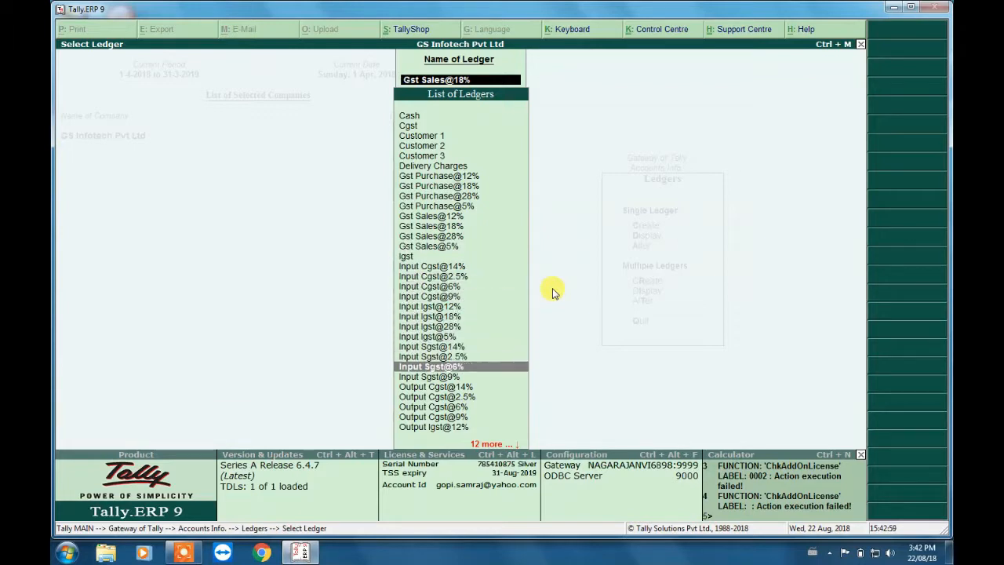
pyautogui.press('Down')
pyautogui.press('Down')
pyautogui.press('Down')
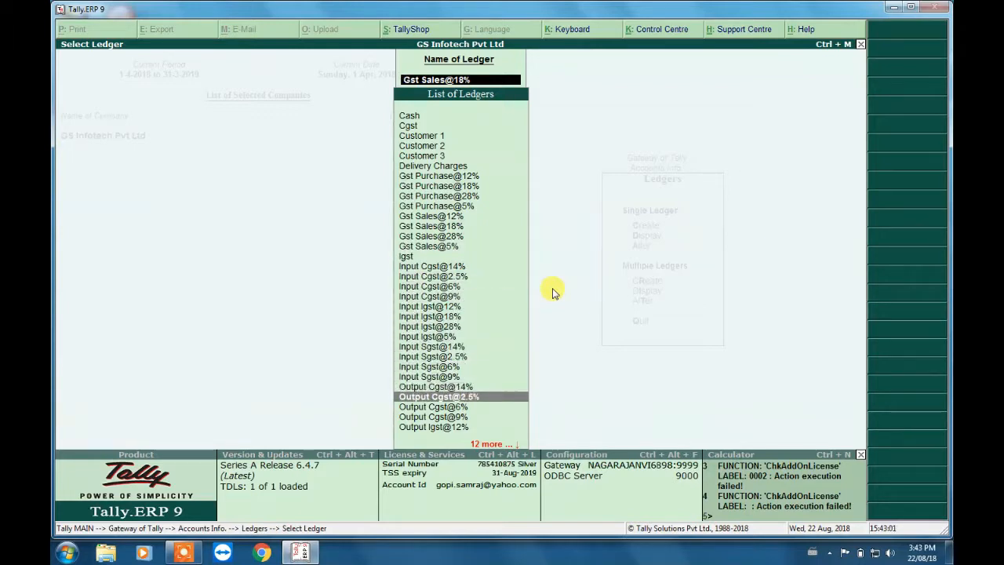
pyautogui.press('Return')
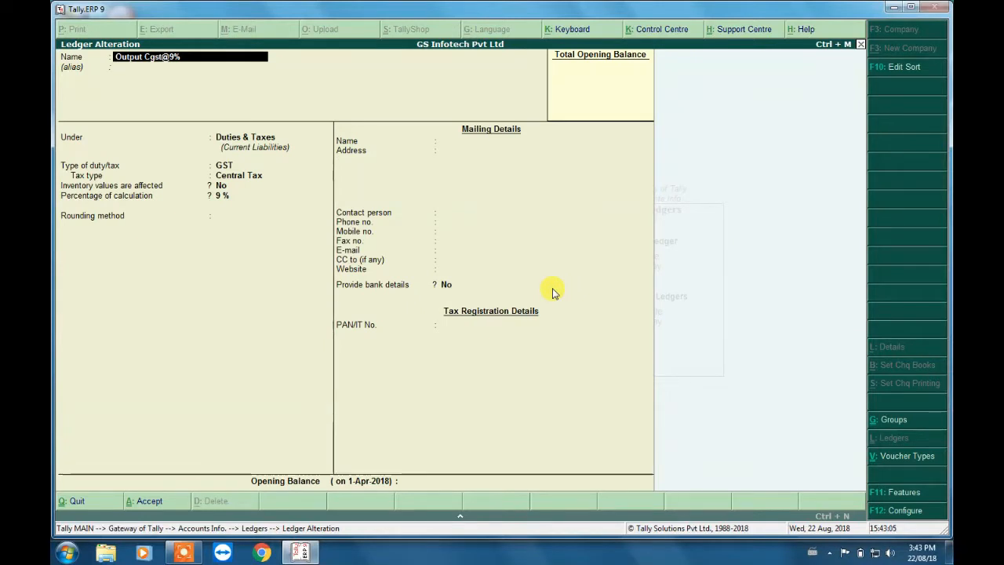
# - Review the group, duty type, tax type and calculation percentage of the Output Cgst@9% ledger and accept it
pyautogui.press('Return')
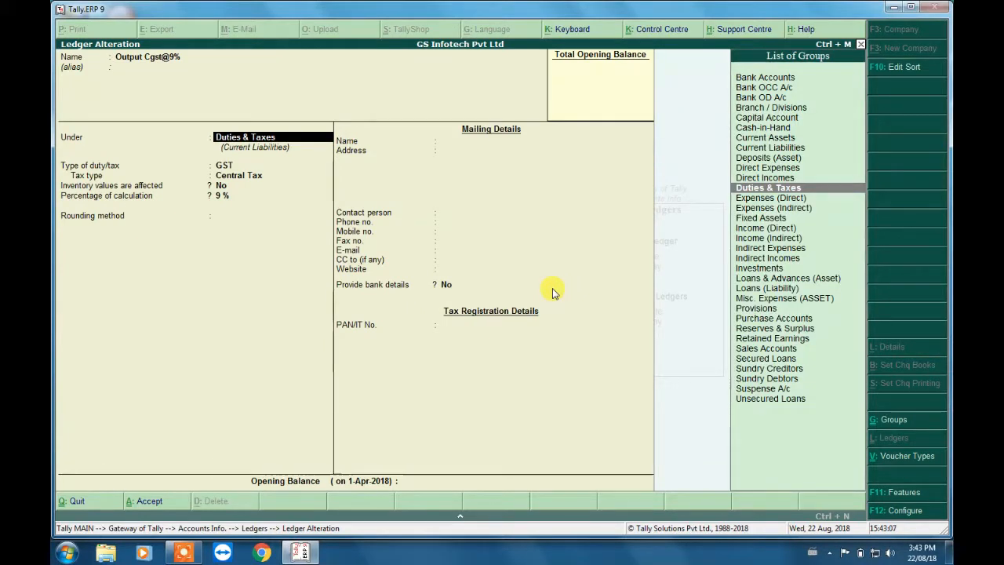
pyautogui.press('Return')
pyautogui.press('Return')
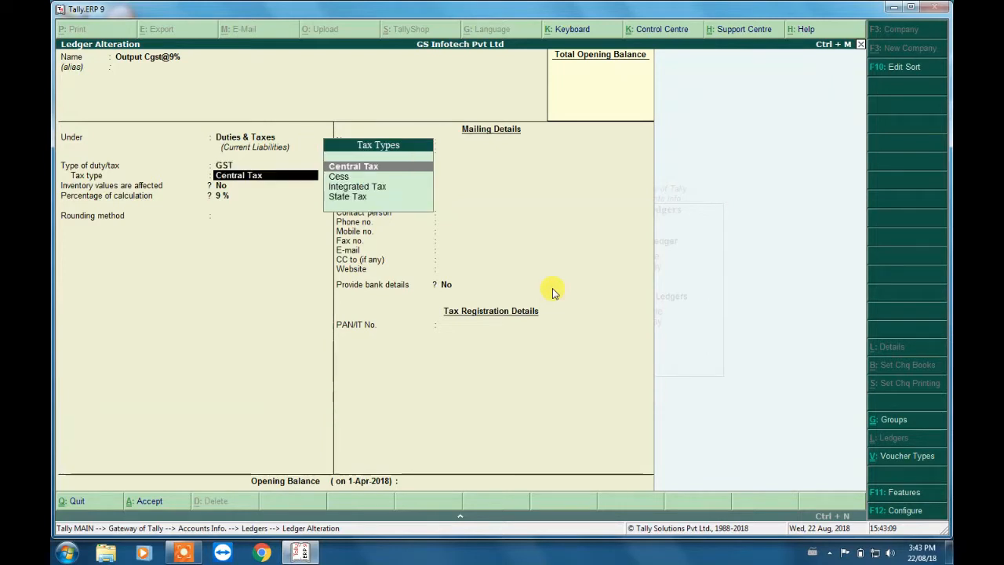
pyautogui.press('Return')
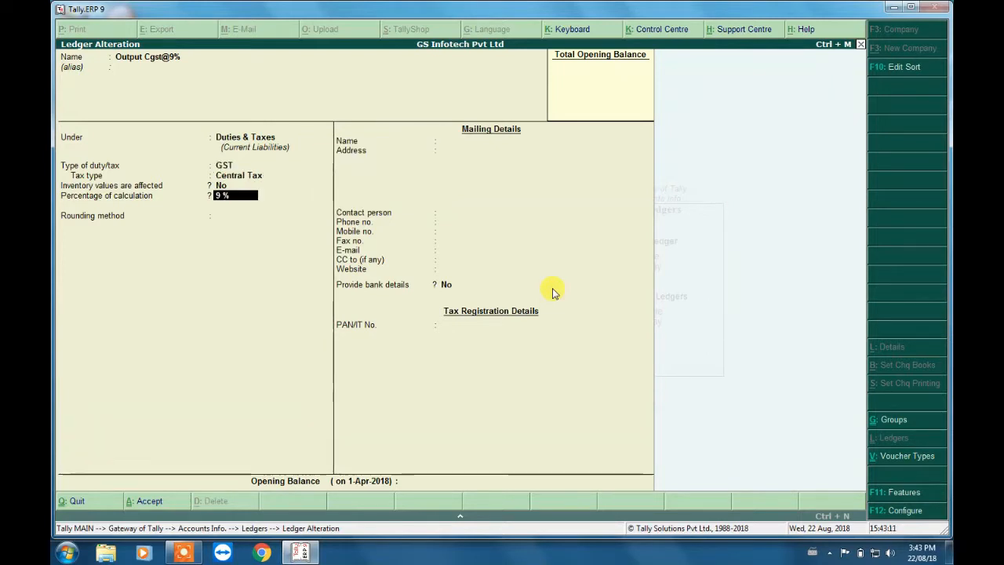
pyautogui.press('Return')
pyautogui.press('Return')
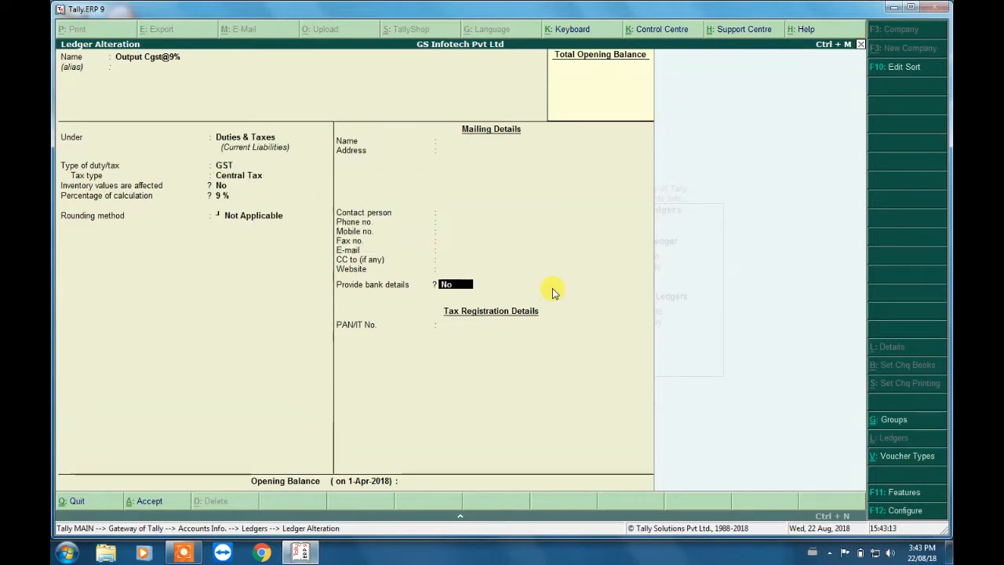
pyautogui.press('Return')
pyautogui.press('Return')
pyautogui.press('Return')
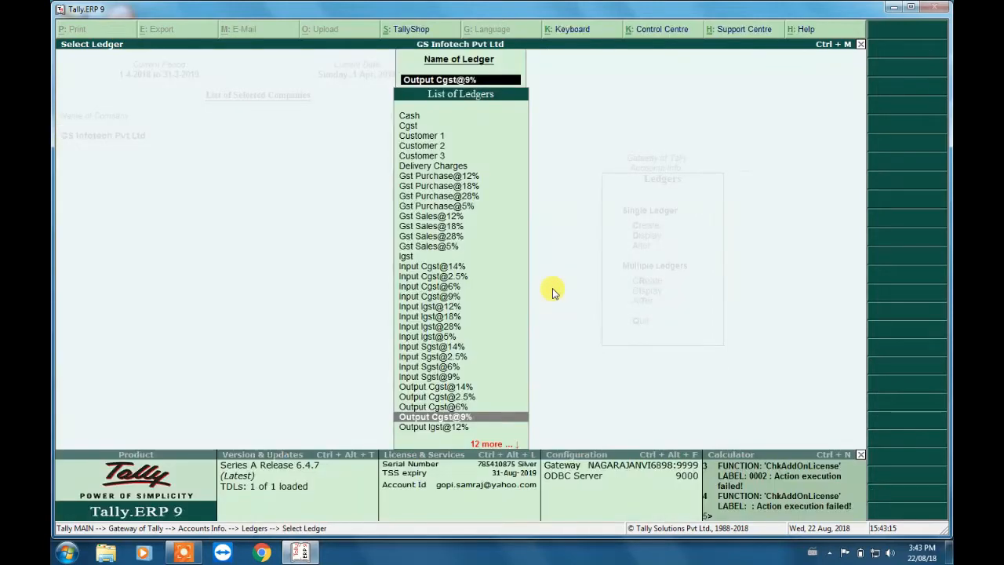
# - Leave the ledger masters and return to the Gateway of Tally
pyautogui.press('Escape')
pyautogui.press('Escape')
pyautogui.press('Escape')
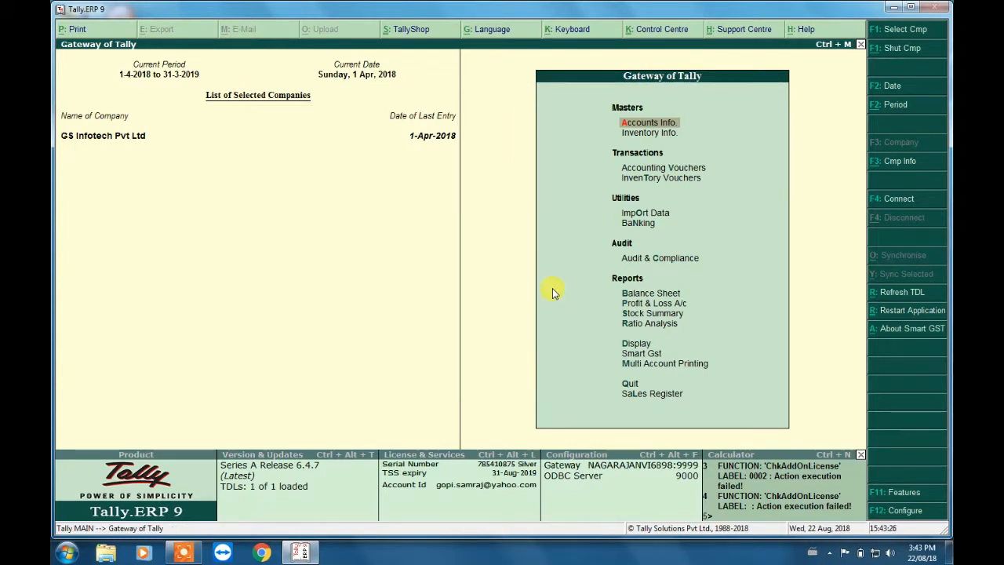
# - Delete the Customer 1 sales voucher dated 1-4-2018 from the Sales Register and return to the Gateway of Tally
pyautogui.press('Down')
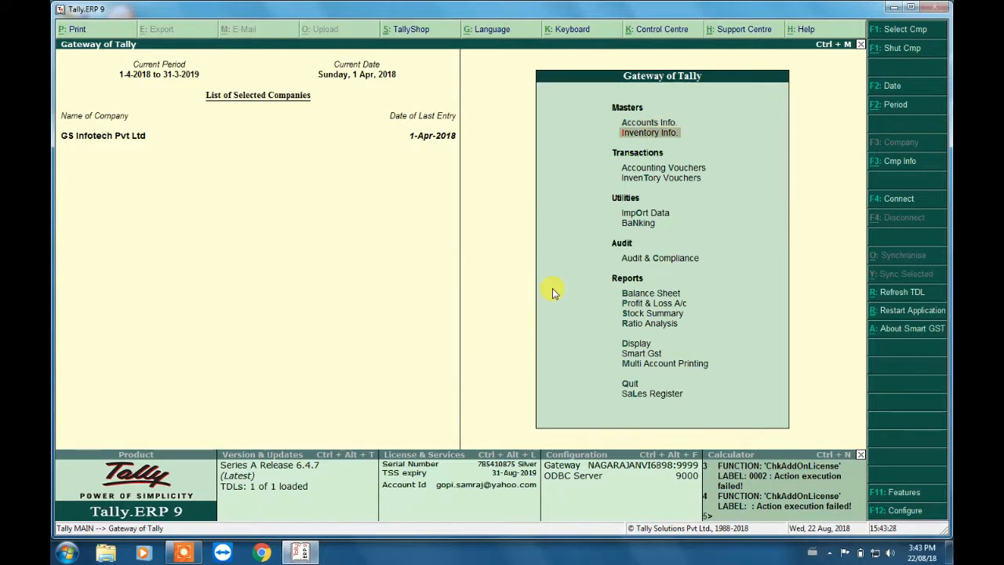
pyautogui.press('n')
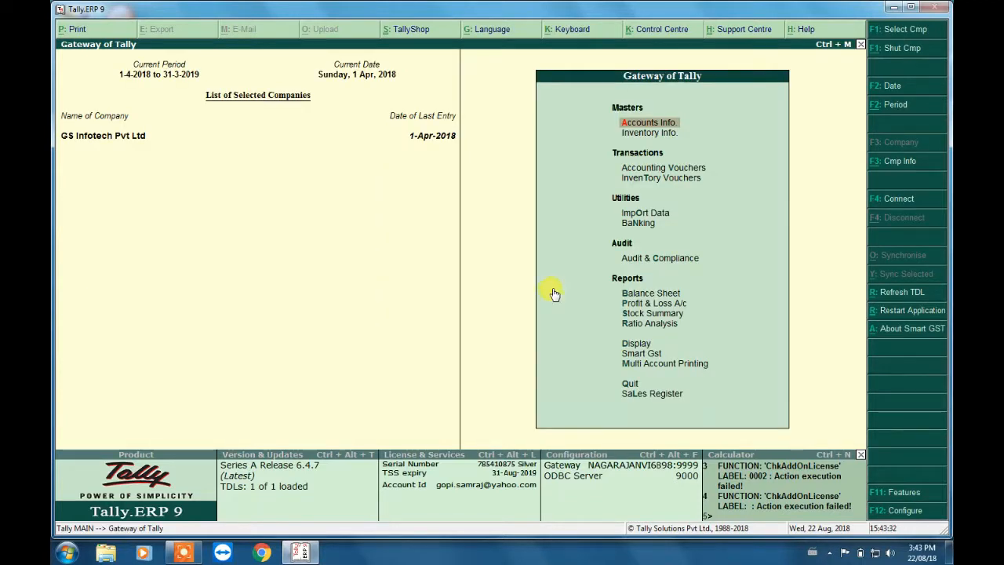
pyautogui.press('d')
pyautogui.press('a')
pyautogui.press('s')
pyautogui.press('Return')
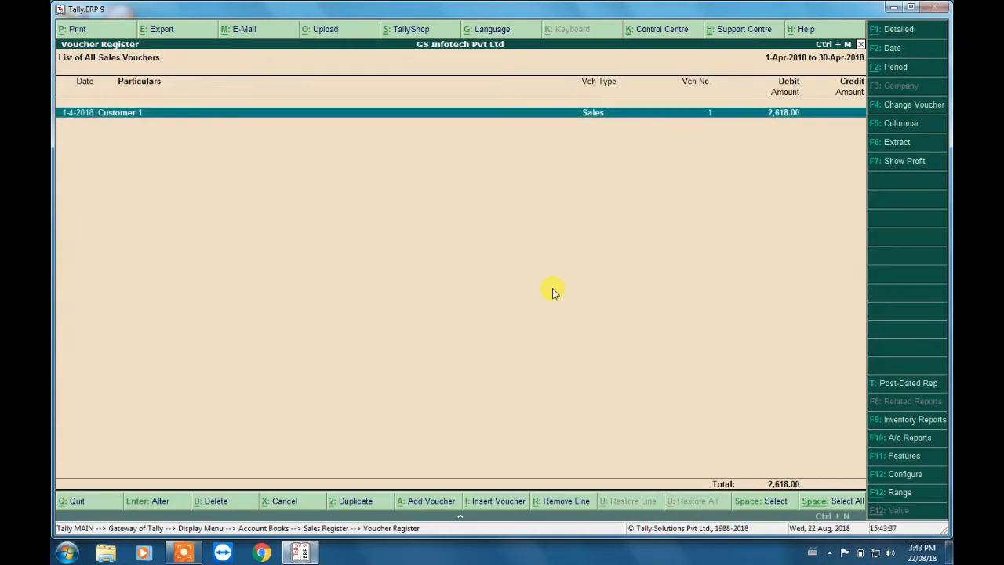
pyautogui.hotkey('alt', 'd')
pyautogui.press('y')
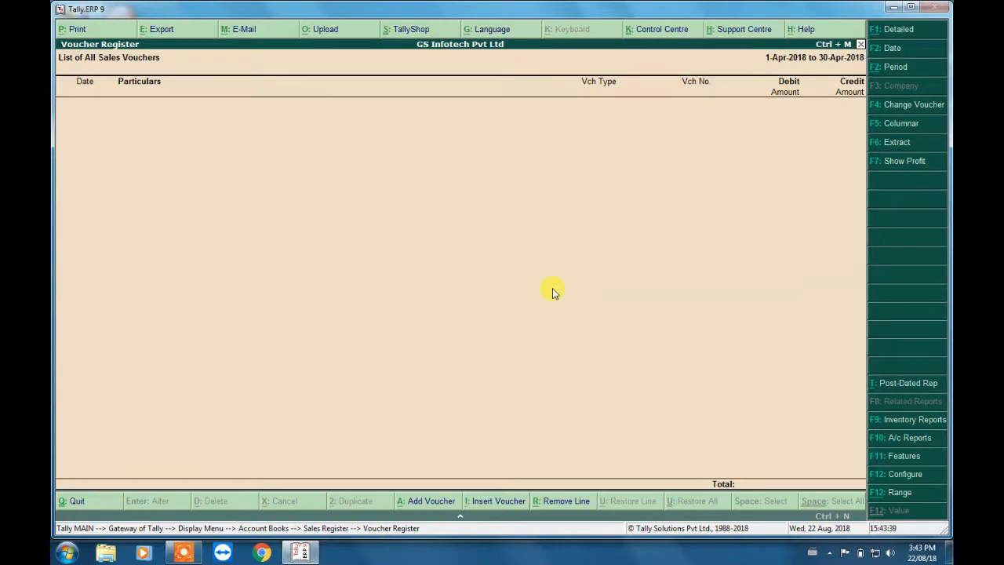
pyautogui.press('Escape')
pyautogui.press('Escape')
pyautogui.press('Escape')
pyautogui.press('Escape')
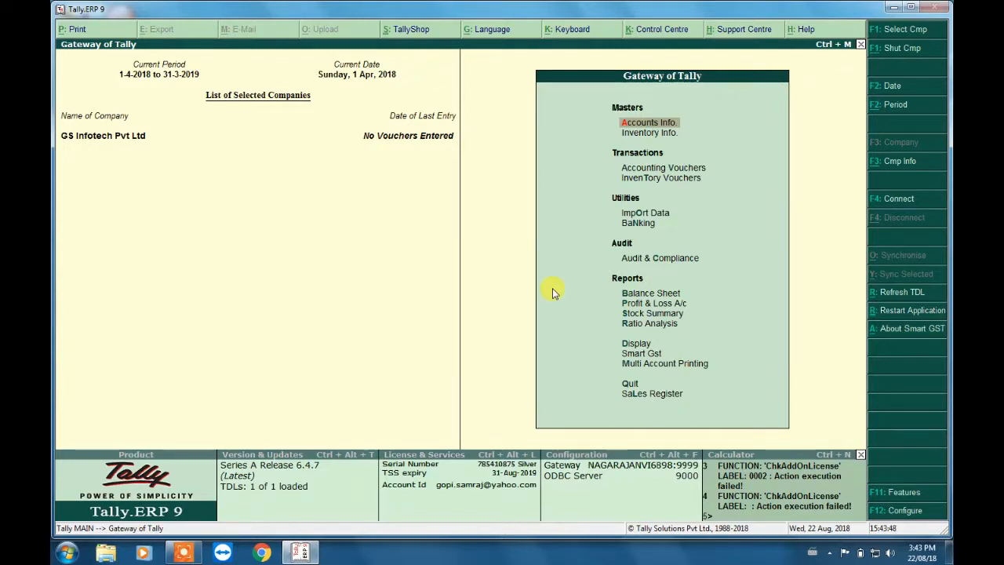
# - Open the GST Features of the company's Smart GstPlus configuration and enable auto populating GST taxes in Sale
pyautogui.click(906, 494)
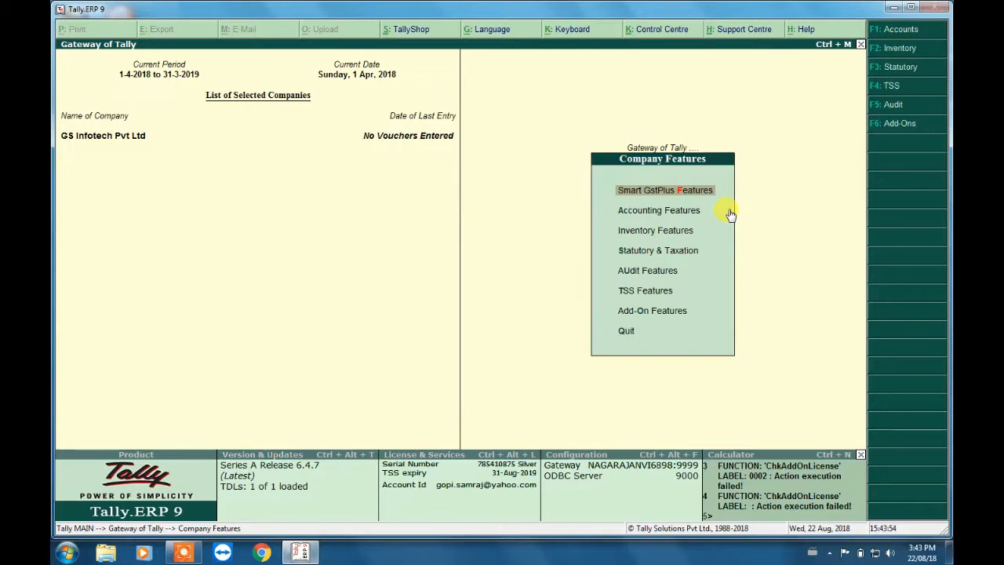
pyautogui.press('Return')
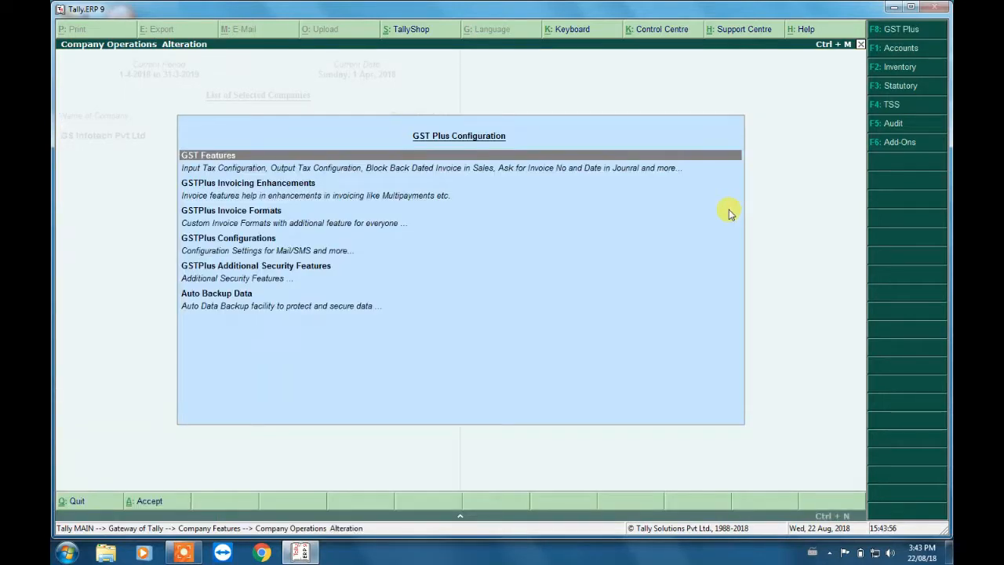
pyautogui.press('Return')
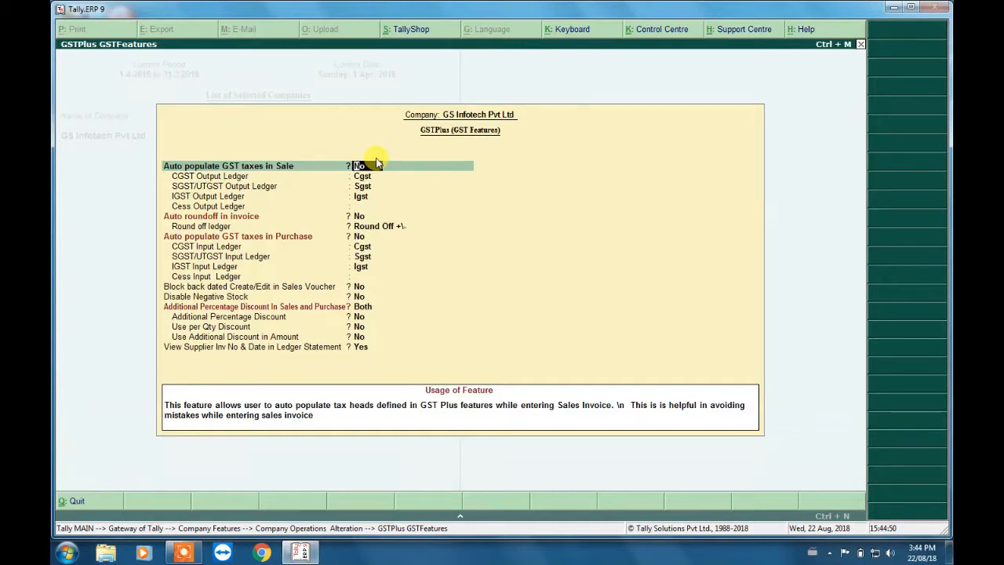
pyautogui.press('y')
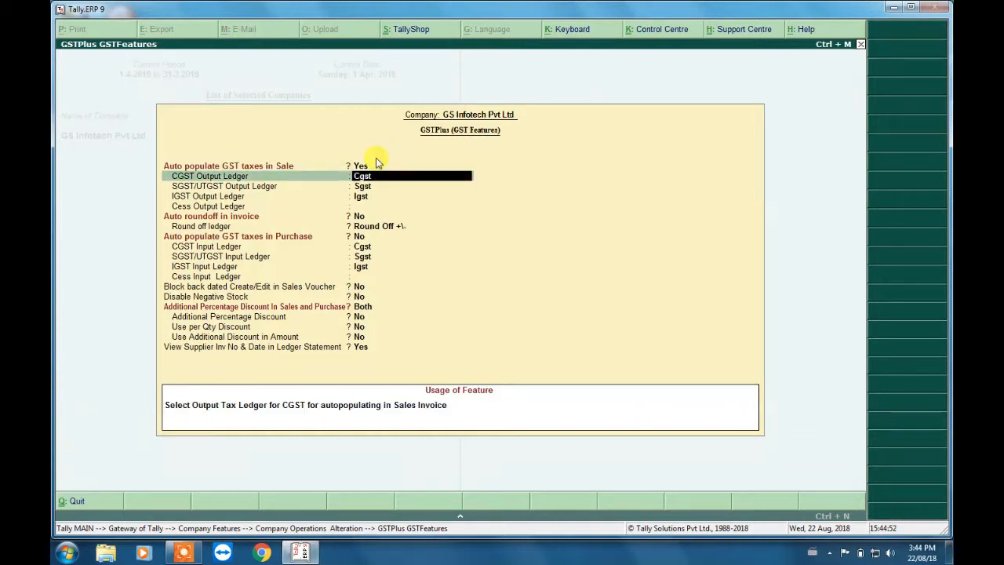
# - Set the CGST Output Ledger for sales to Output Cgst@9%
pyautogui.write('CGS')
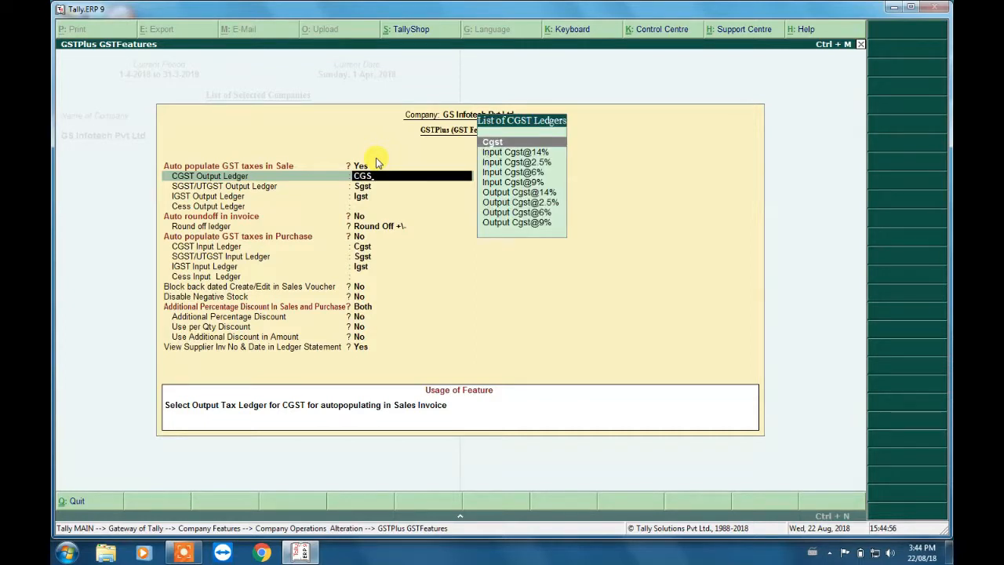
pyautogui.press('Down')
pyautogui.press('Down')
pyautogui.press('Down')
pyautogui.press('Down')
pyautogui.press('Down')
pyautogui.press('Down')
pyautogui.press('Down')
pyautogui.press('Down')
pyautogui.press('Return')
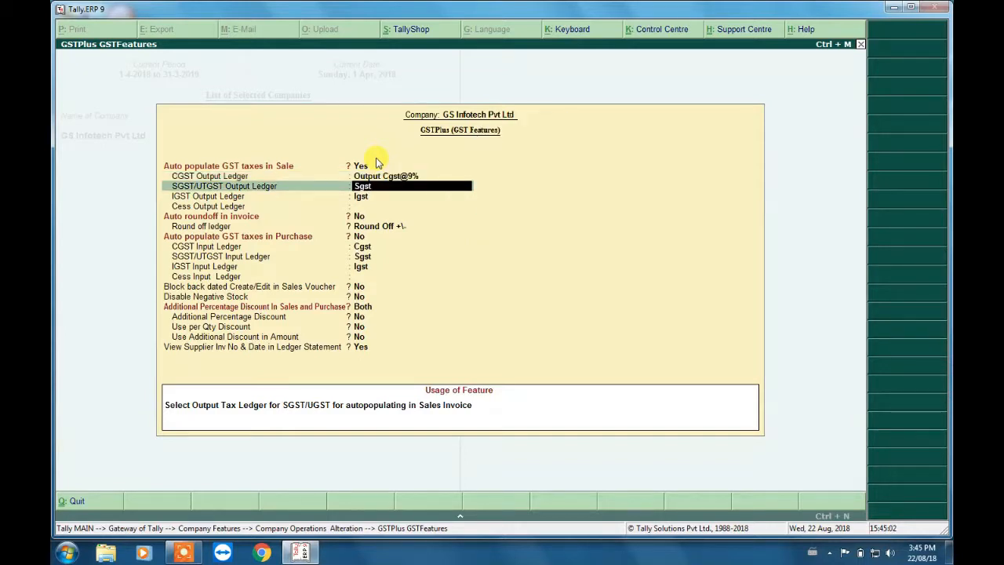
# - Set the SGST/UTGST Output Ledger for sales to Output Sgst@9%
pyautogui.write('OUT')
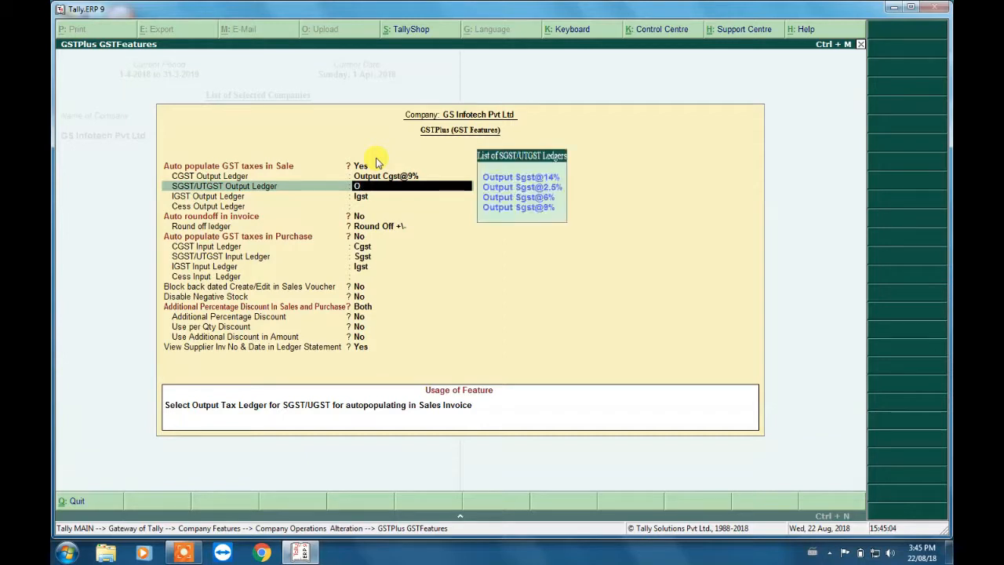
pyautogui.press('Down')
pyautogui.press('Down')
pyautogui.press('Down')
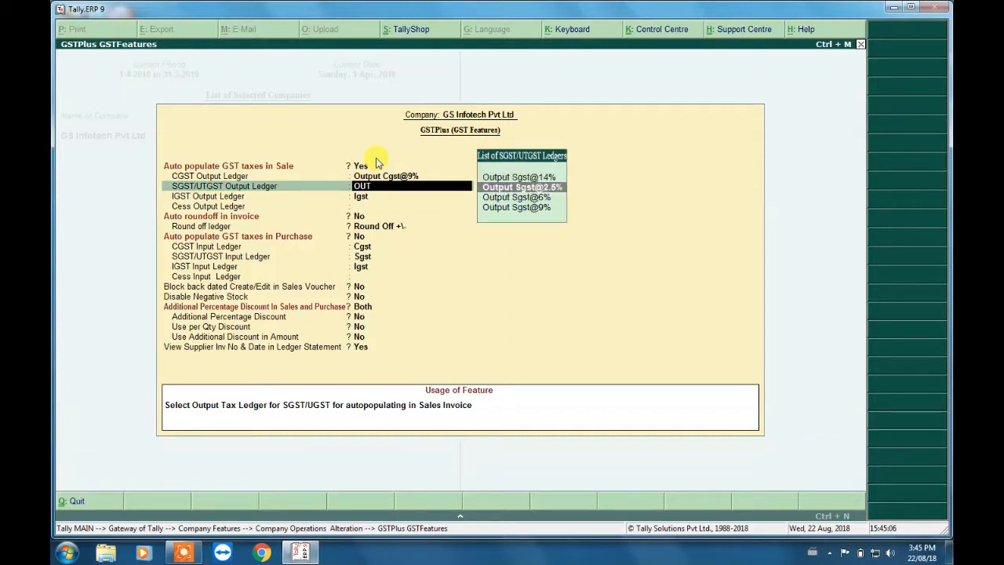
pyautogui.press('Up')
pyautogui.press('Down')
pyautogui.press('Down')
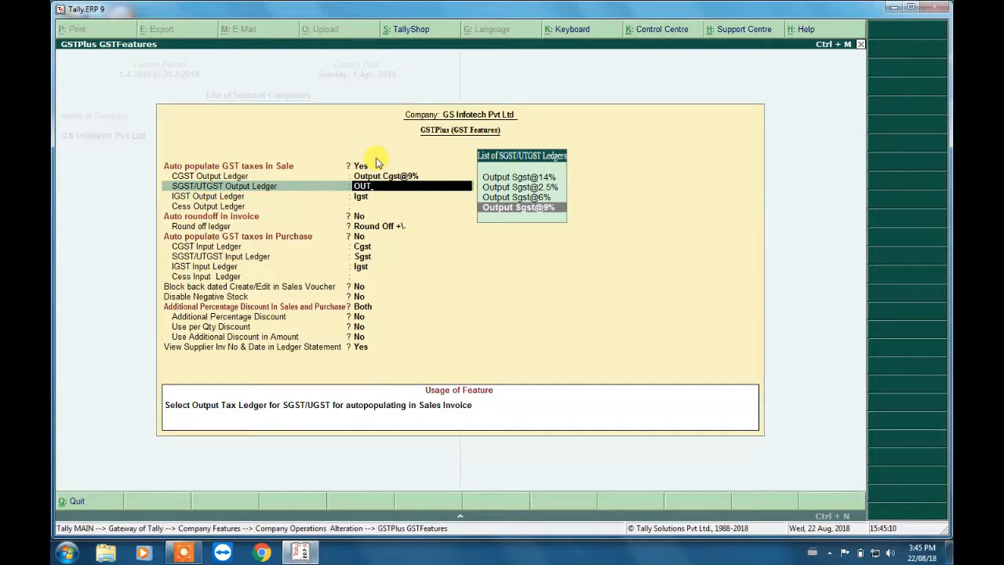
pyautogui.press('Return')
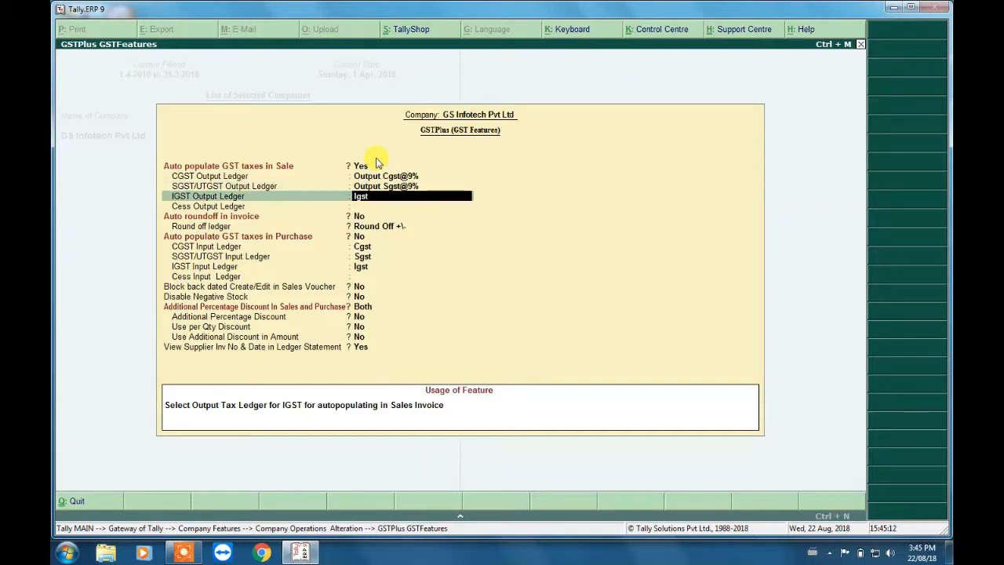
# - Set the IGST Output Ledger to Output Igst@18% and the Cess Output Ledger to Not Applicable
pyautogui.write('IG')
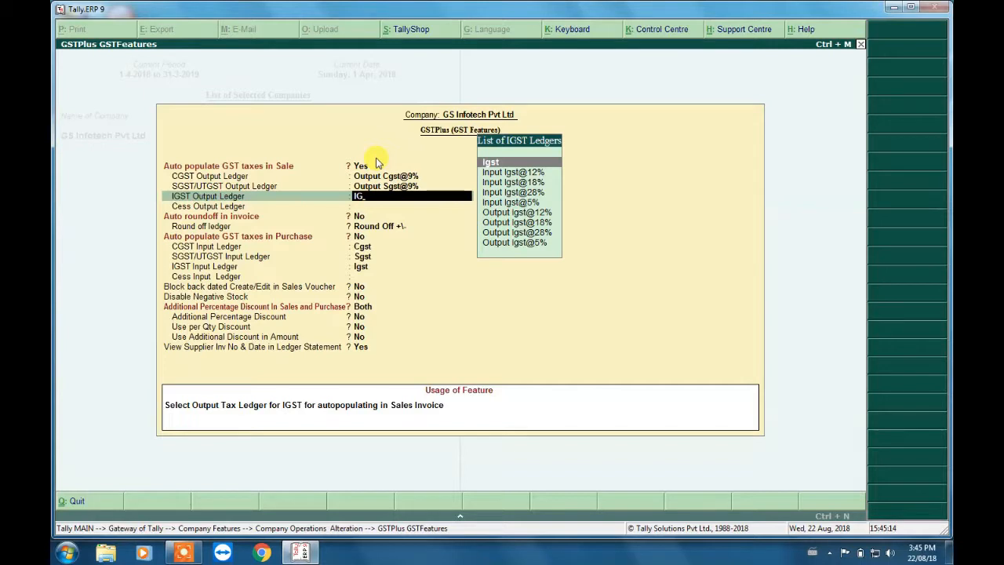
pyautogui.press('Down')
pyautogui.press('Down')
pyautogui.press('Down')
pyautogui.press('Down')
pyautogui.press('Down')
pyautogui.press('Down')
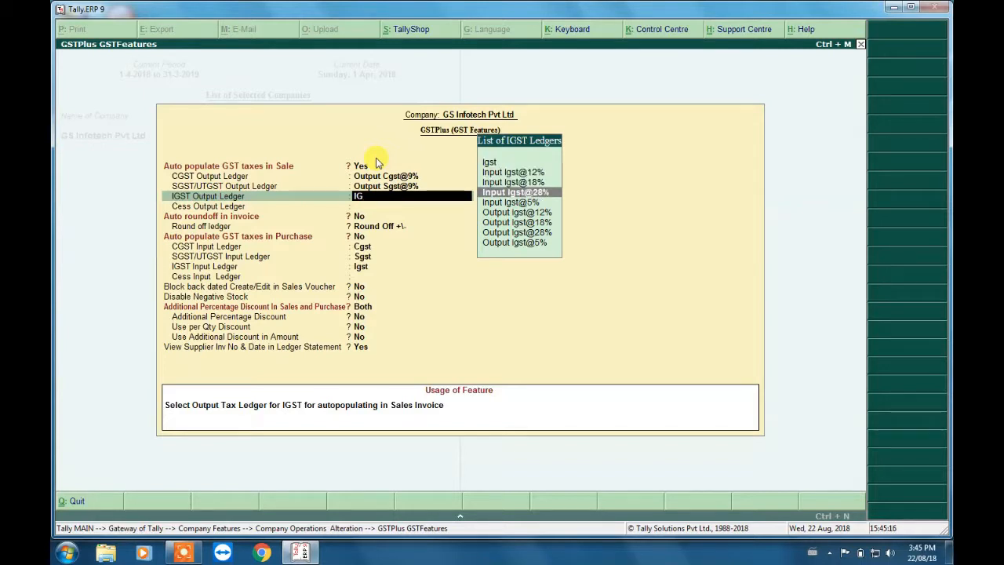
pyautogui.press('Return')
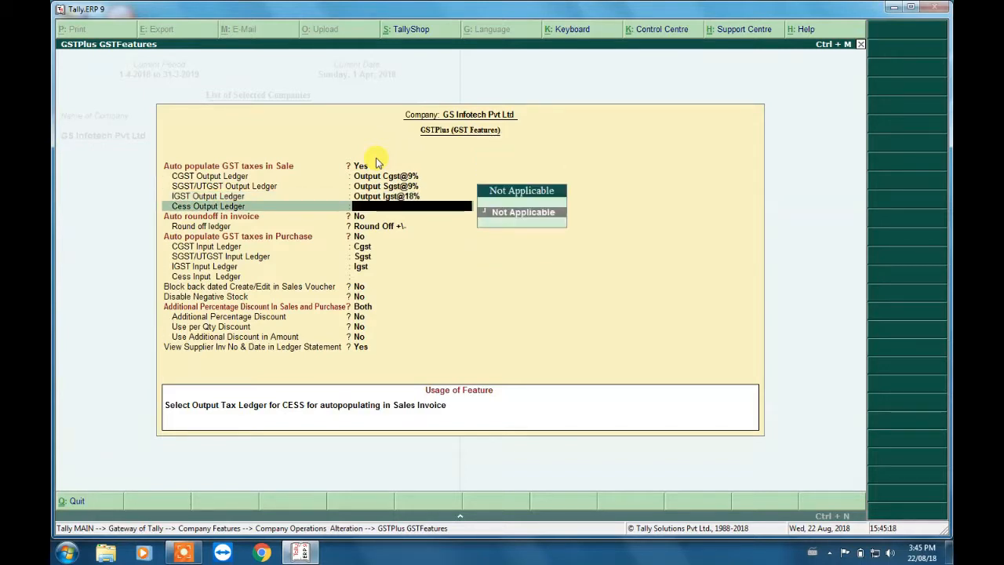
pyautogui.press('Return')
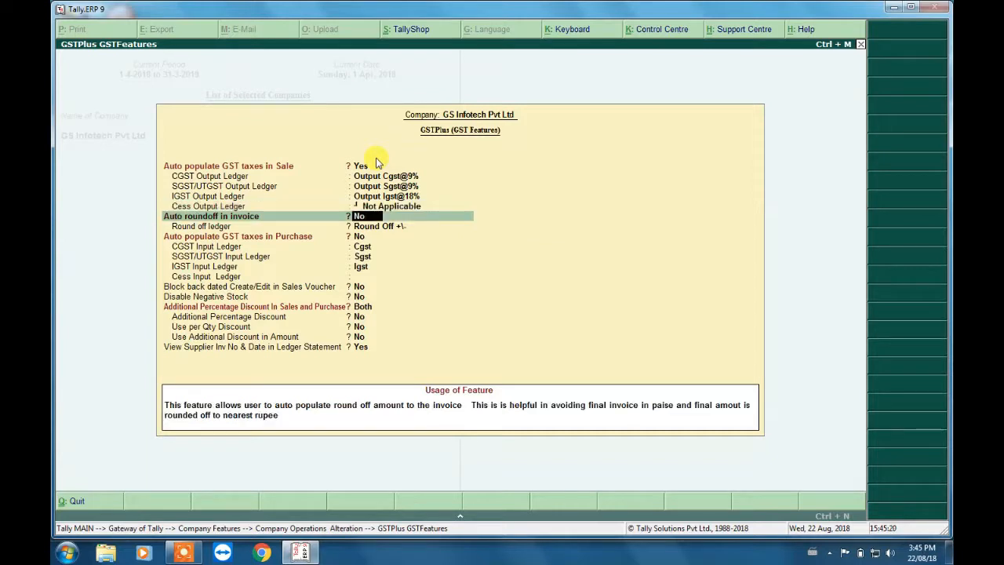
# - Enable auto roundoff in invoice with Round Off +\- as the round off ledger
pyautogui.press('y')
pyautogui.press('Return')
pyautogui.press('Return')
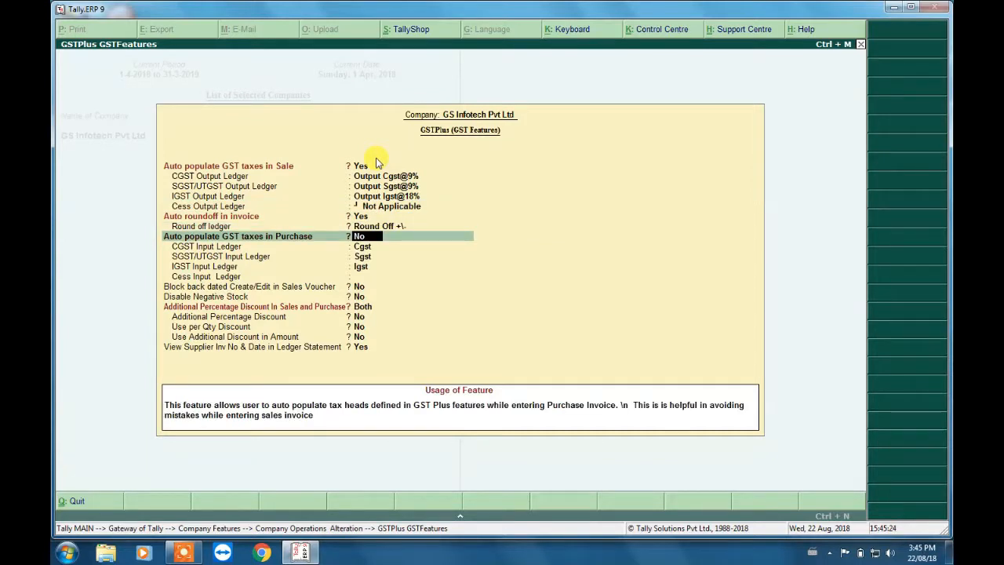
pyautogui.press('Up')
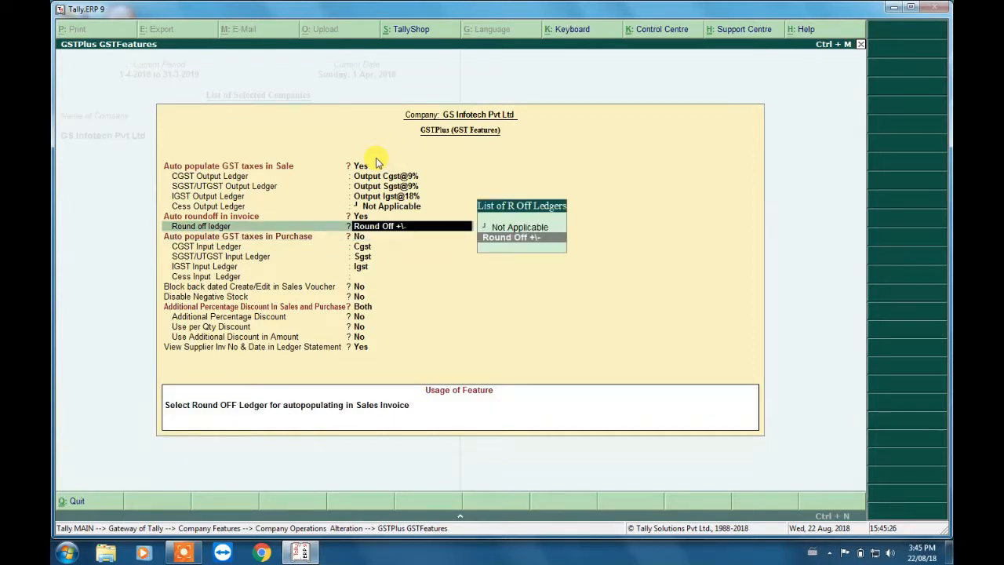
pyautogui.press('Return')
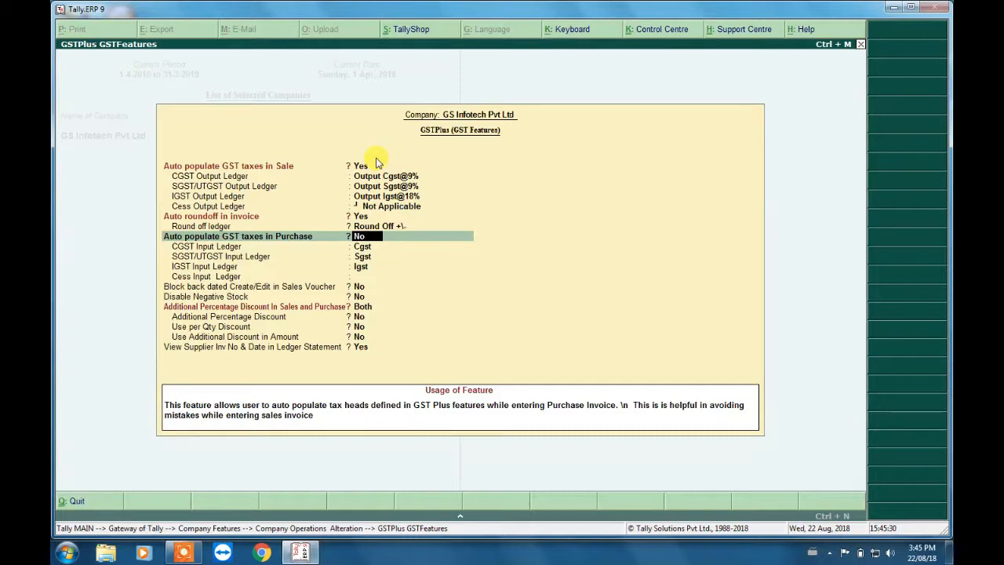
# - Enable auto populating GST taxes in Purchase and set the CGST Input Ledger to Input Cgst@9%
pyautogui.write('Y')
pyautogui.press('Return')
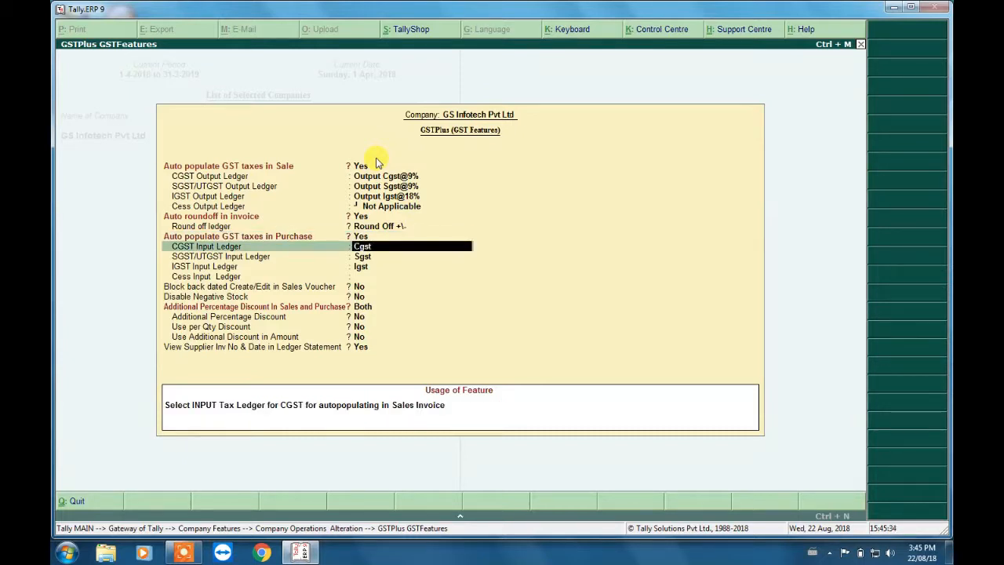
pyautogui.write('O')
pyautogui.press('BackSpace')
pyautogui.write('INP')
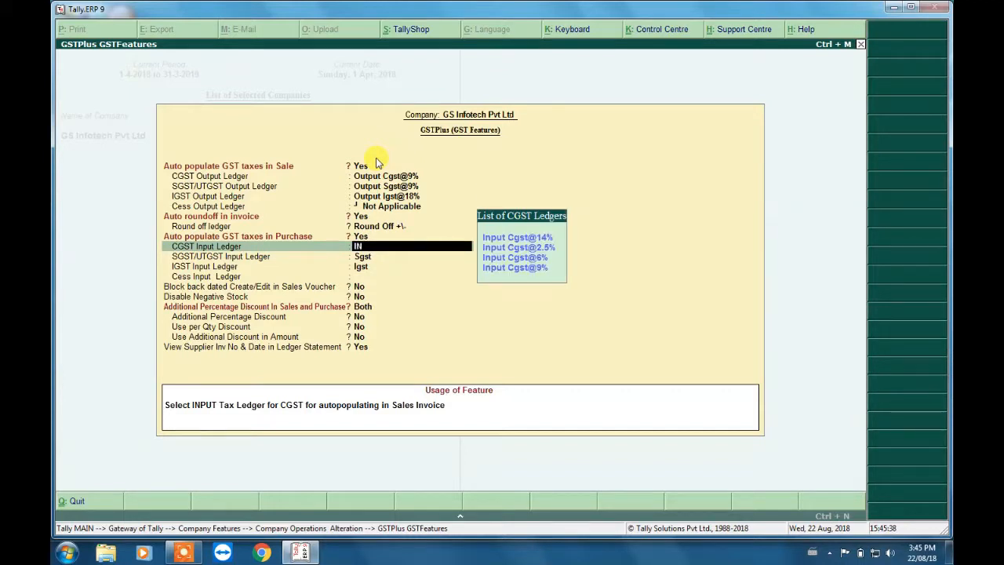
pyautogui.press('Down')
pyautogui.press('Down')
pyautogui.press('Down')
pyautogui.press('Down')
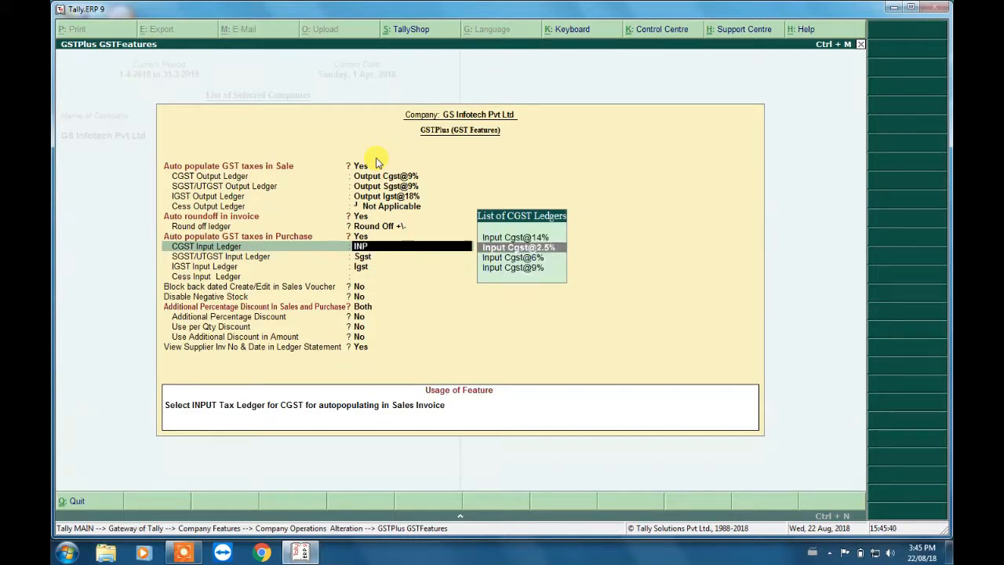
pyautogui.press('Return')
# - Set the SGST/UTGST Input Ledger for purchases to Input Sgst@9%
pyautogui.write('I')
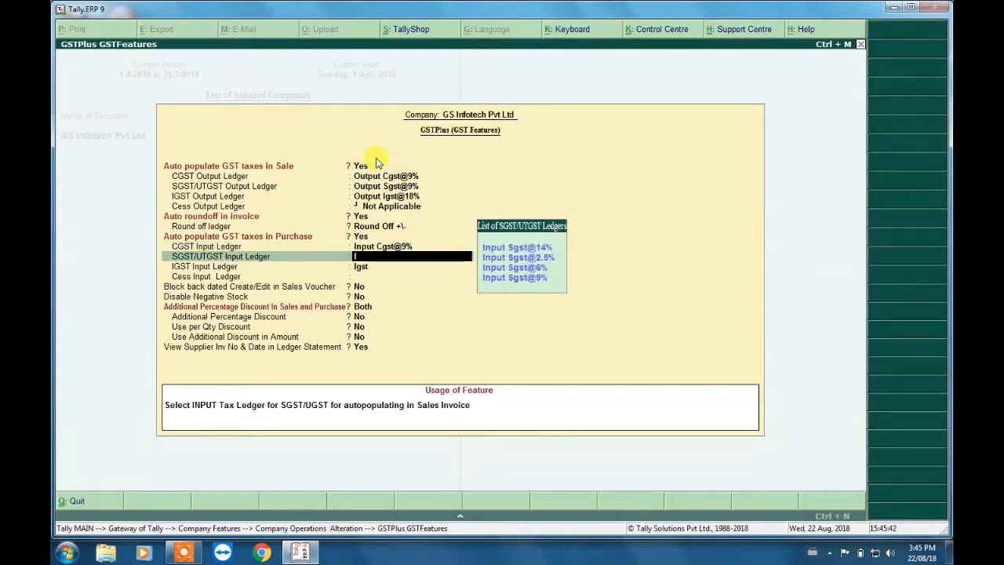
pyautogui.write('N')
pyautogui.press('Down')
pyautogui.press('Down')
pyautogui.press('Down')
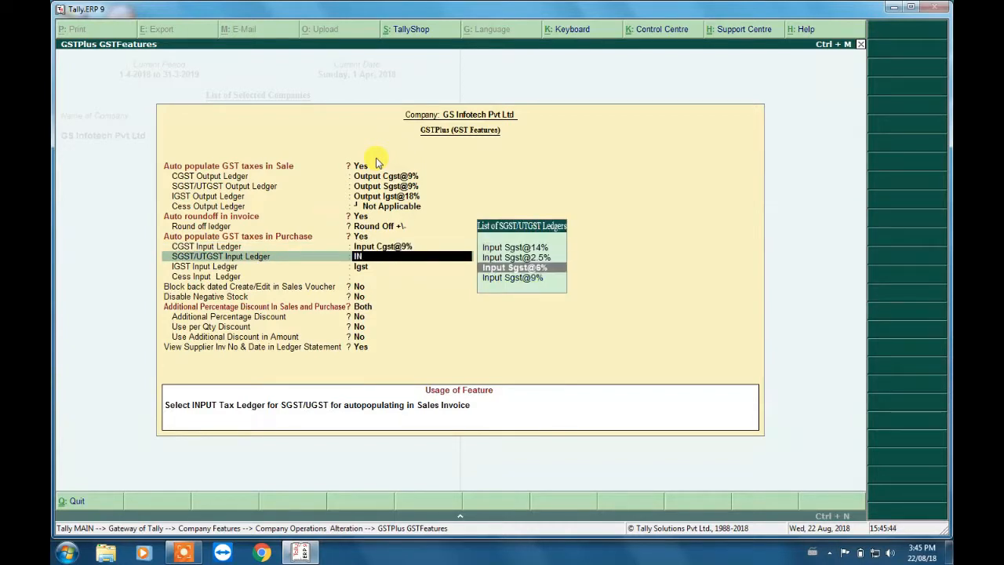
pyautogui.press('Return')
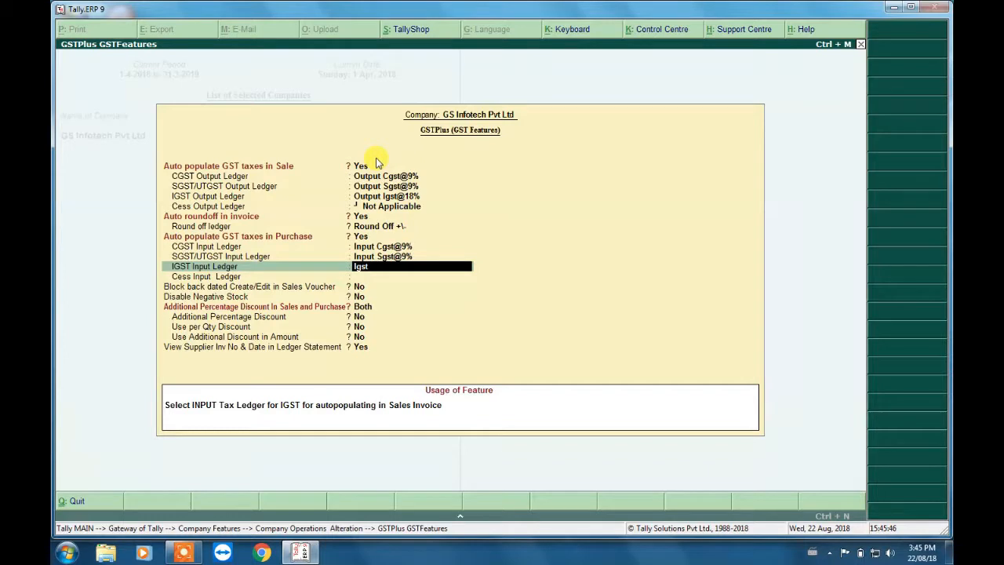
# - Set the IGST Input Ledger to Input Igst@18% and the Cess Input Ledger to Not Applicable
pyautogui.press('BackSpace')
pyautogui.write('IN')
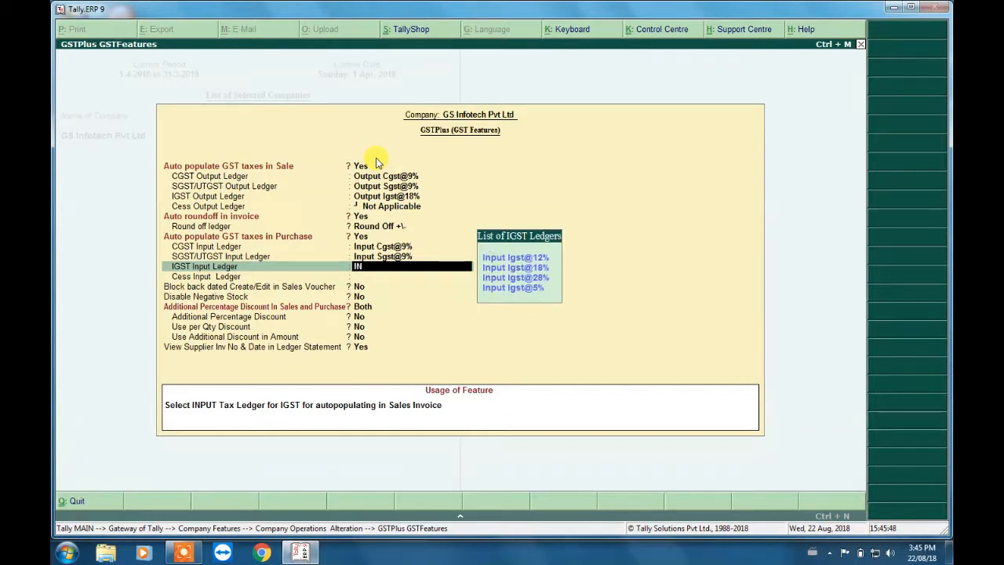
pyautogui.press('Down')
pyautogui.press('Down')
pyautogui.press('Down')
pyautogui.press('Up')
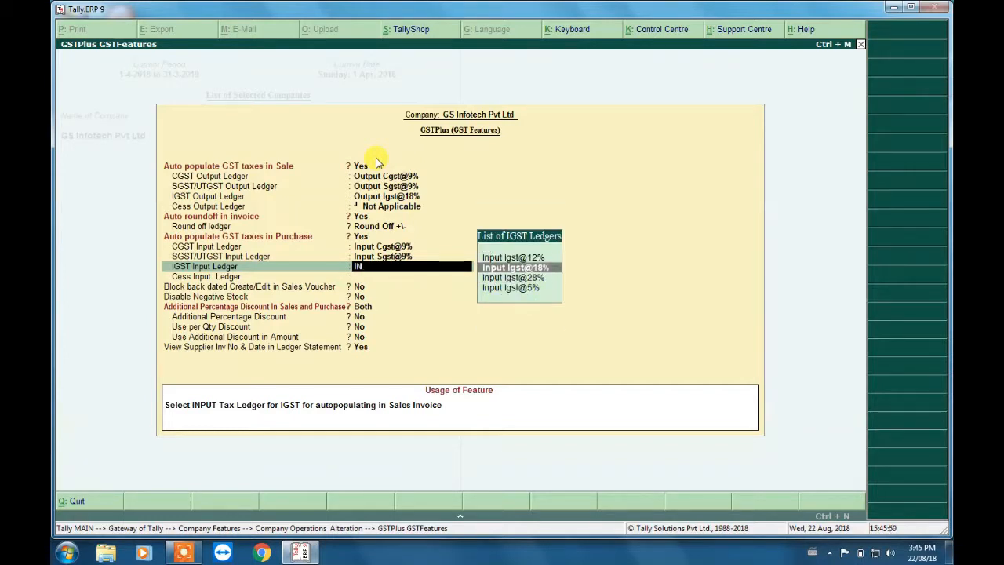
pyautogui.press('Return')
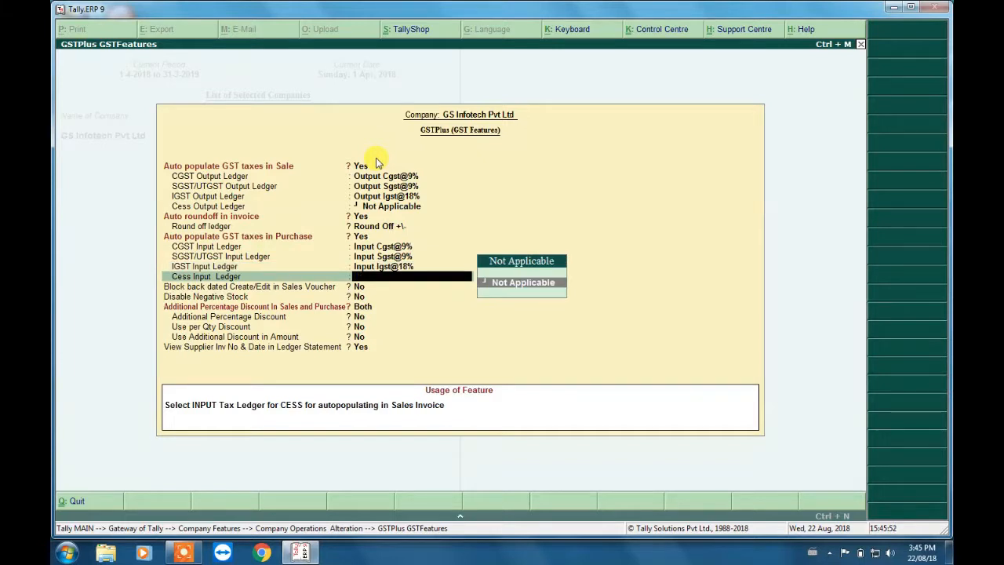
pyautogui.press('Return')
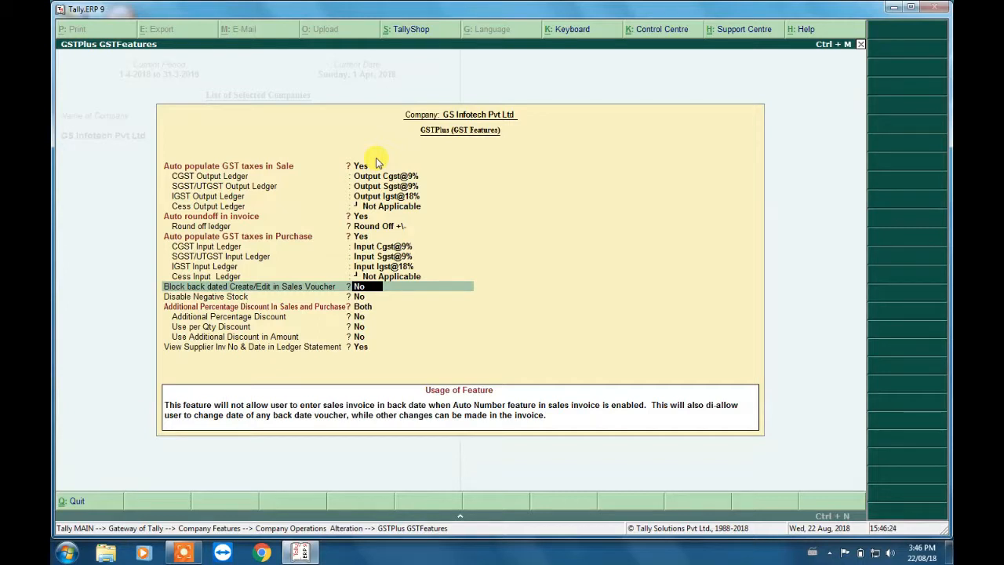
# - Try blocking back-dated creation and editing of sales vouchers, and set the option back to No
pyautogui.press('y')
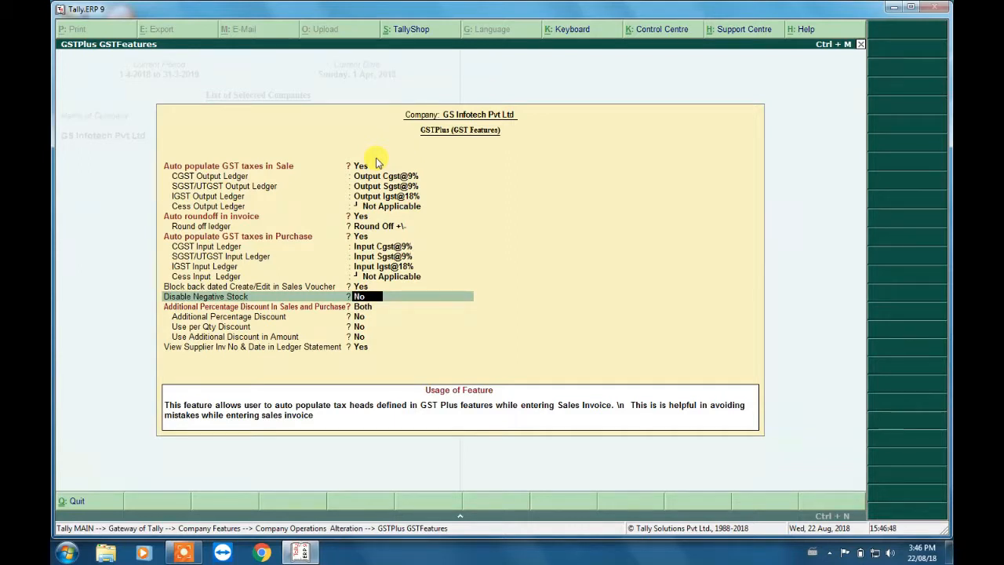
pyautogui.press('Up')
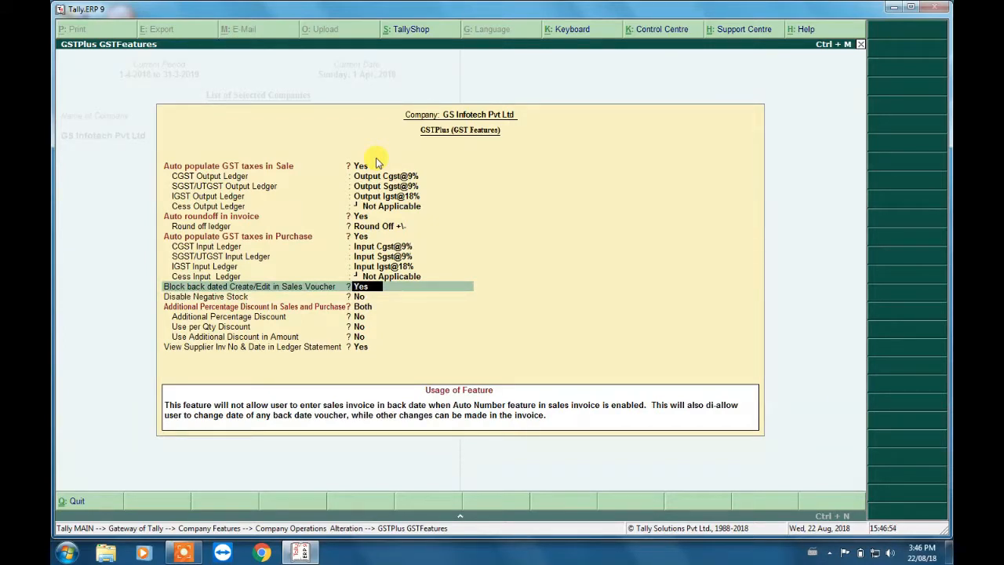
pyautogui.press('n')
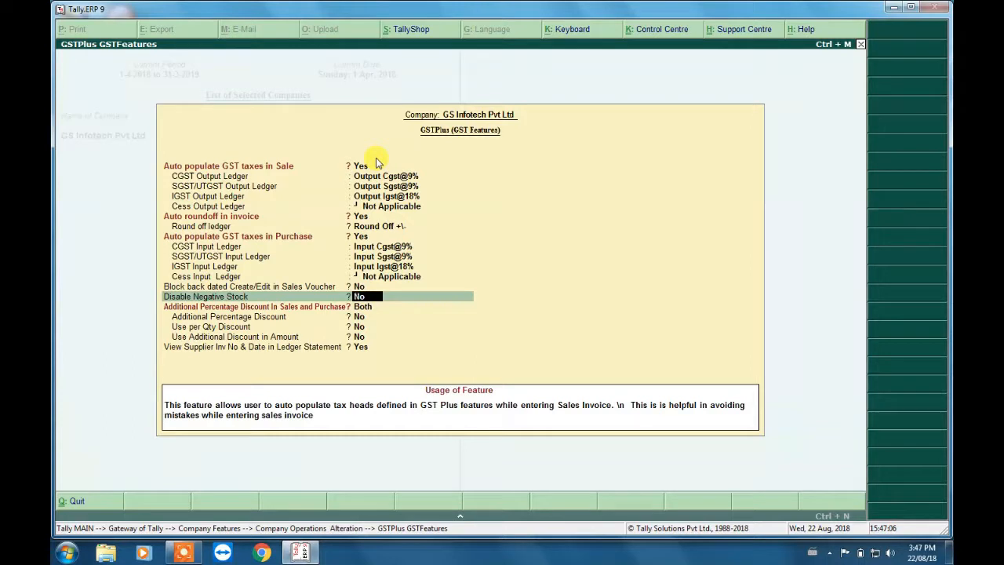
# - Keep Disable Negative Stock at No and set Additional Percentage Discount In Sales and Purchase to Both
pyautogui.press('Return')
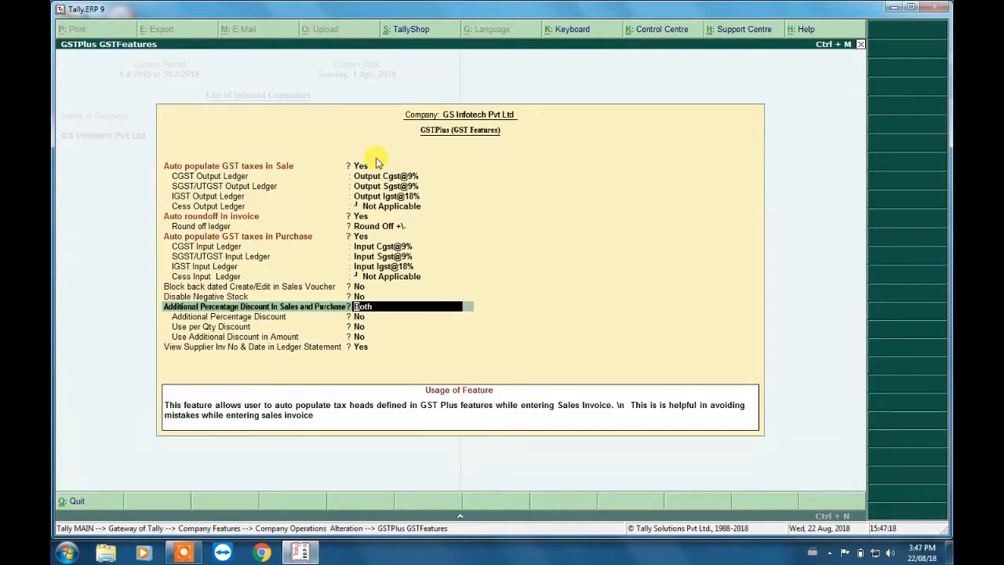
pyautogui.press('BackSpace')
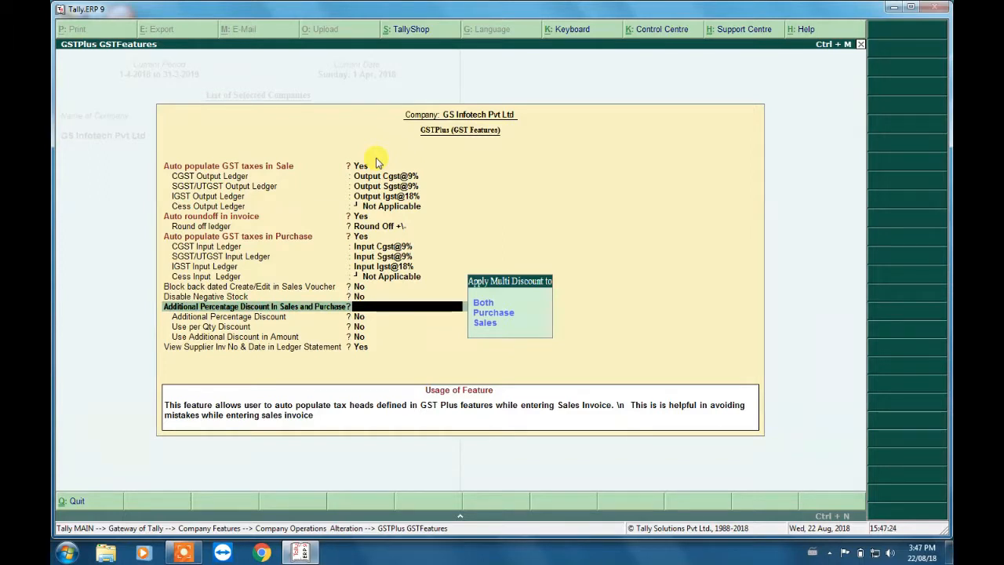
pyautogui.press('Down')
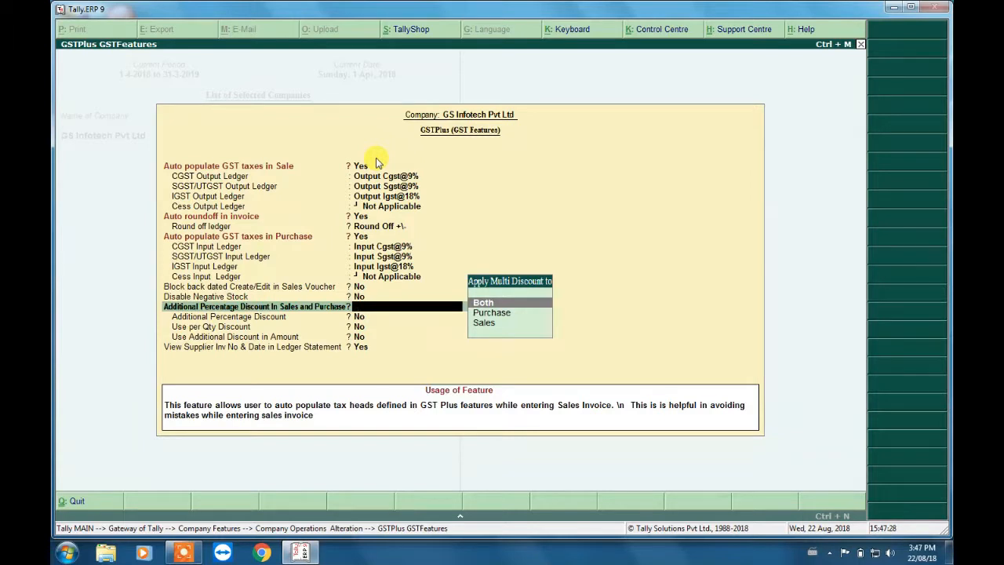
pyautogui.press('Return')
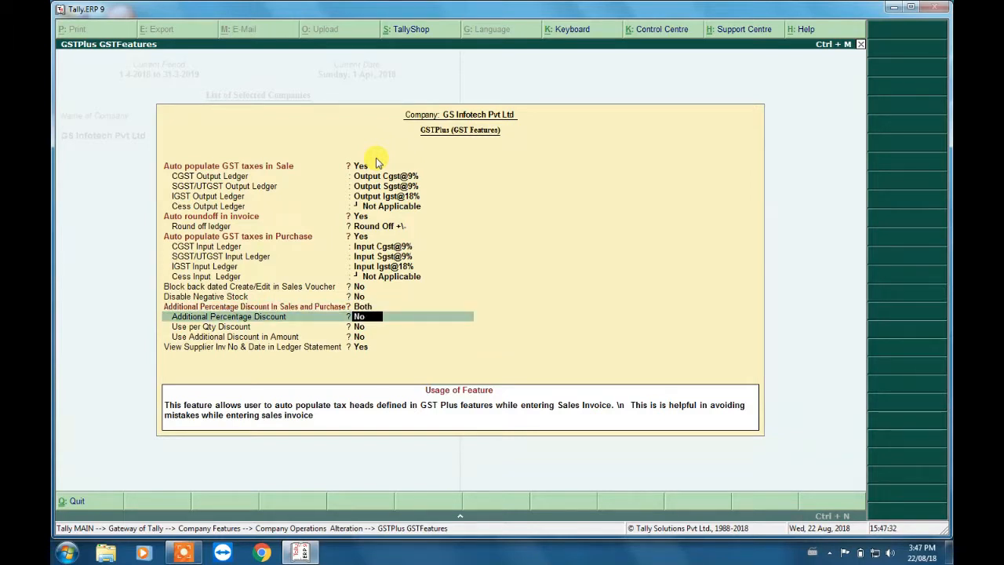
# - Accept No for the three additional discount options and Yes for viewing supplier invoice details, and save the GST features
pyautogui.press('Return')
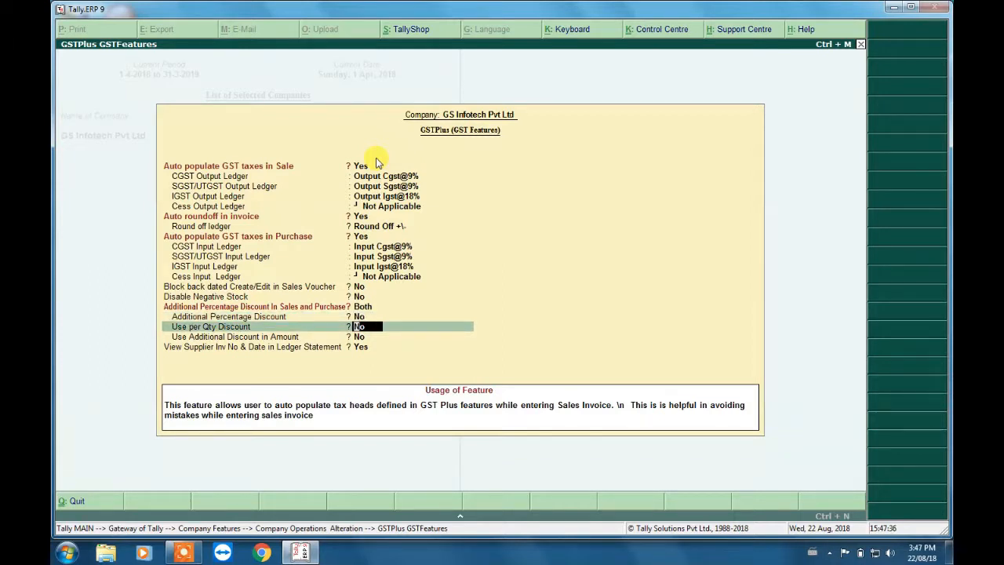
pyautogui.press('Return')
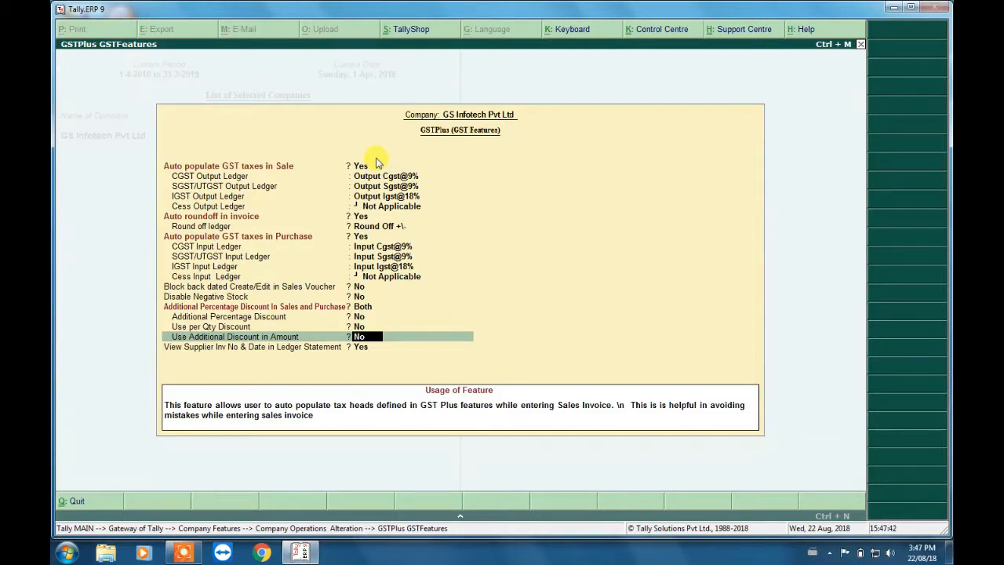
pyautogui.press('Return')
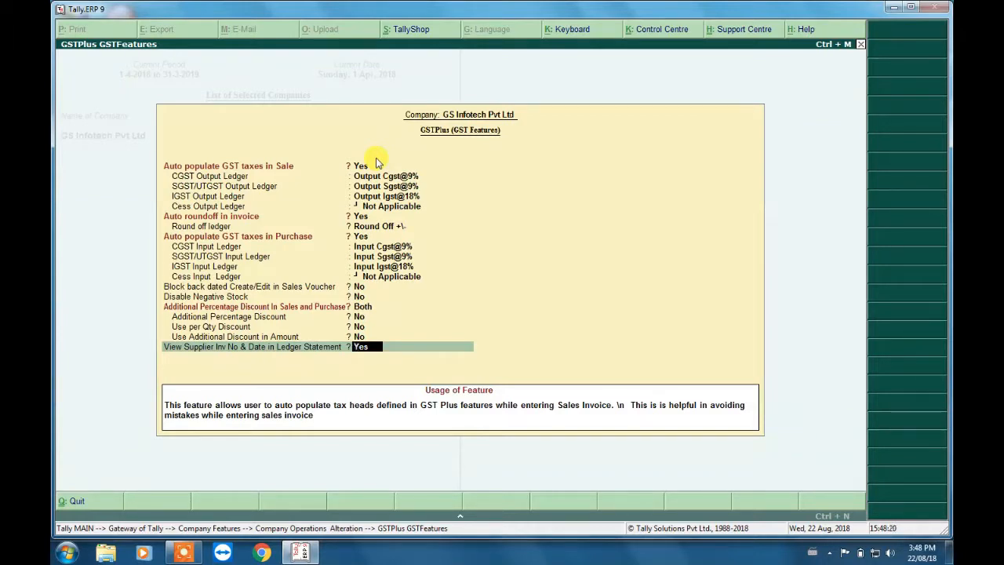
pyautogui.press('Return')
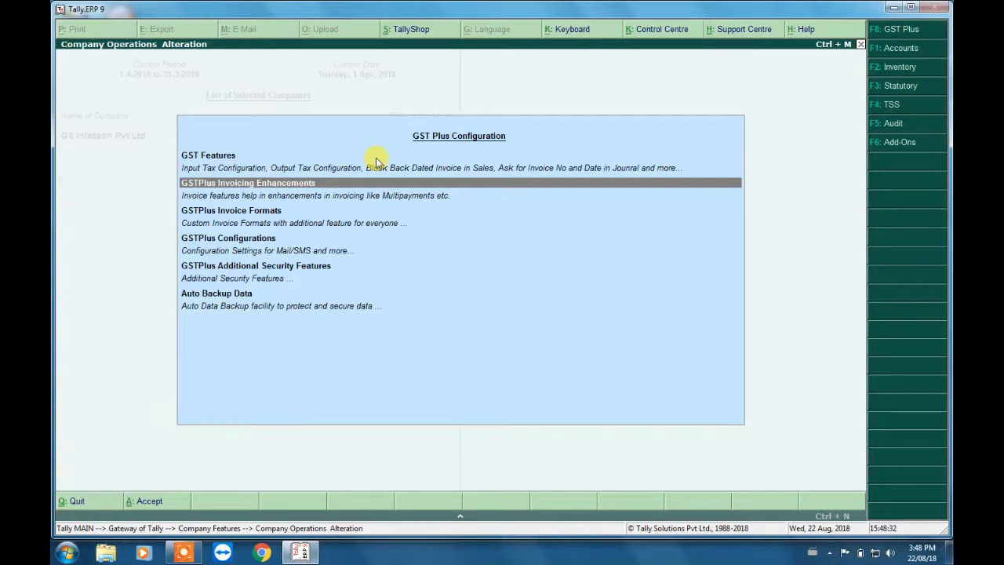
# - Open the GSTPlus Invoicing Enhancements settings from the GST Plus Configuration list
pyautogui.press('Down')
pyautogui.press('Down')
pyautogui.press('Down')
pyautogui.press('Down')
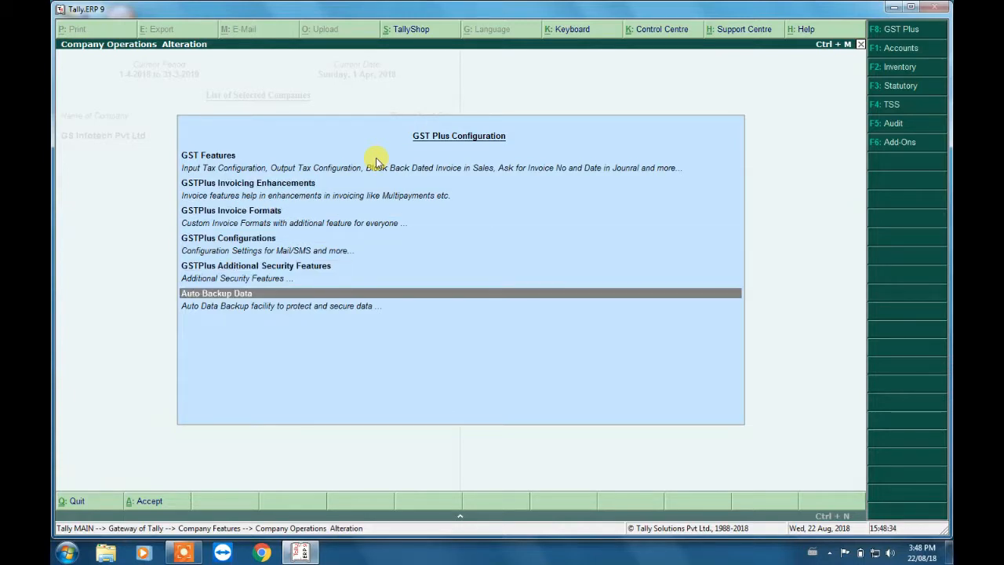
pyautogui.press('Up')
pyautogui.press('Up')
pyautogui.press('Up')
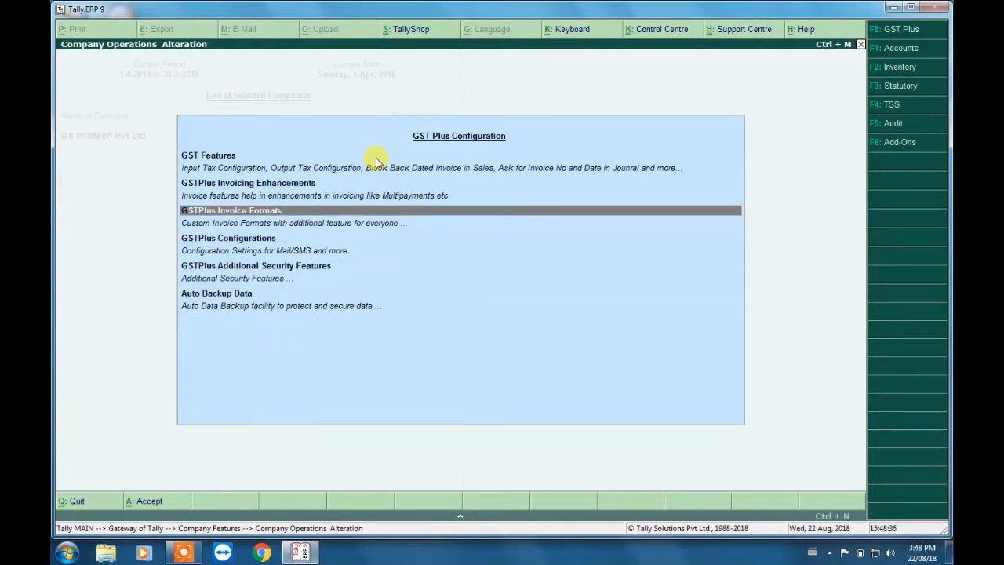
pyautogui.press('Down')
pyautogui.press('Down')
pyautogui.press('Up')
pyautogui.press('Up')
pyautogui.press('Up')
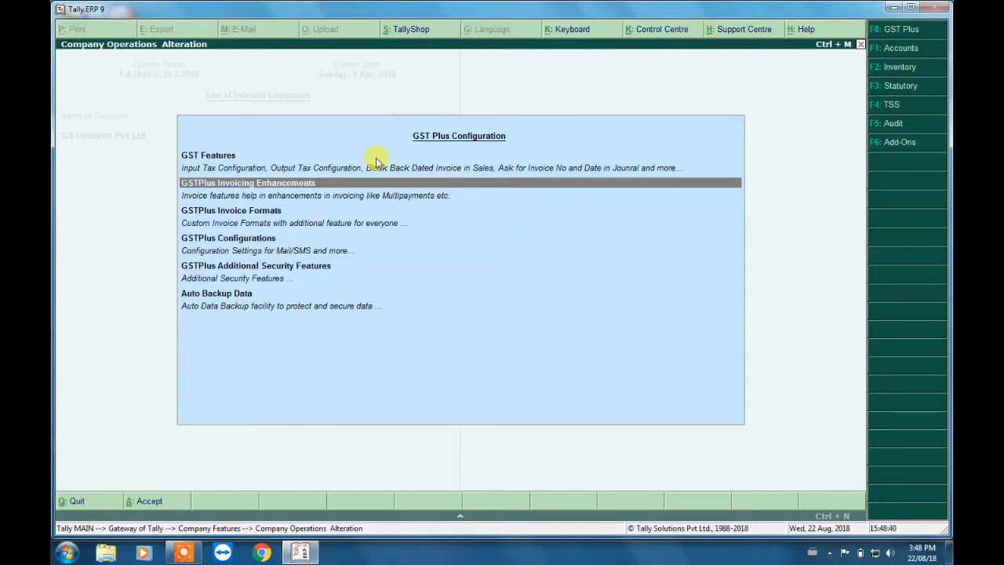
pyautogui.press('Return')
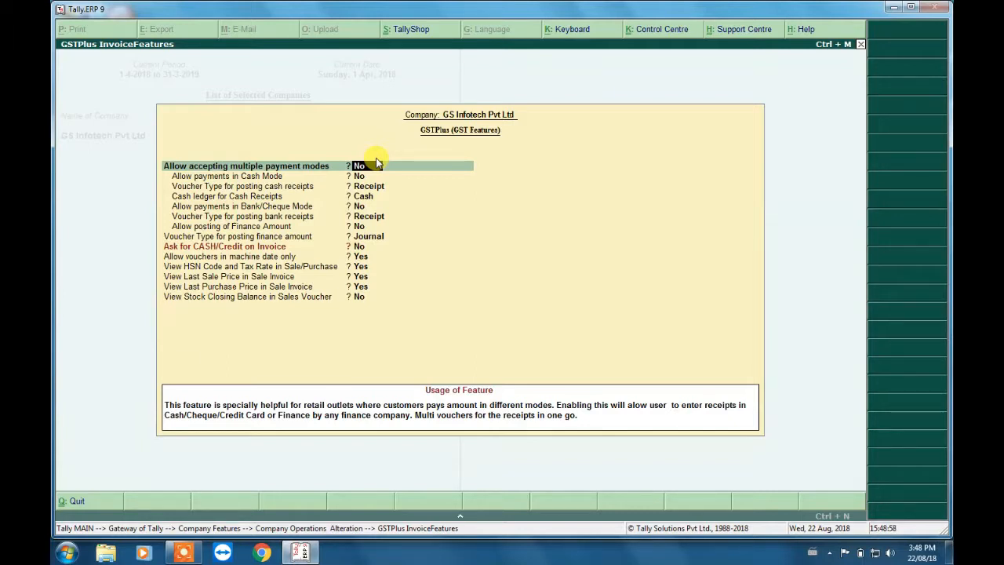
# - Try allowing multiple payment modes on invoices, and set the option back to No
pyautogui.write('Y')
pyautogui.press('Return')
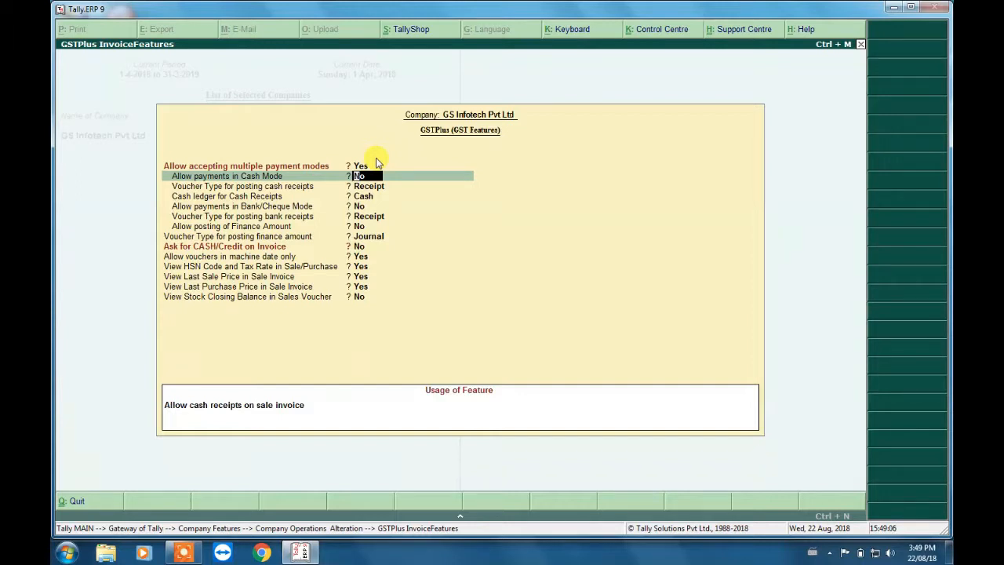
pyautogui.press('Up')
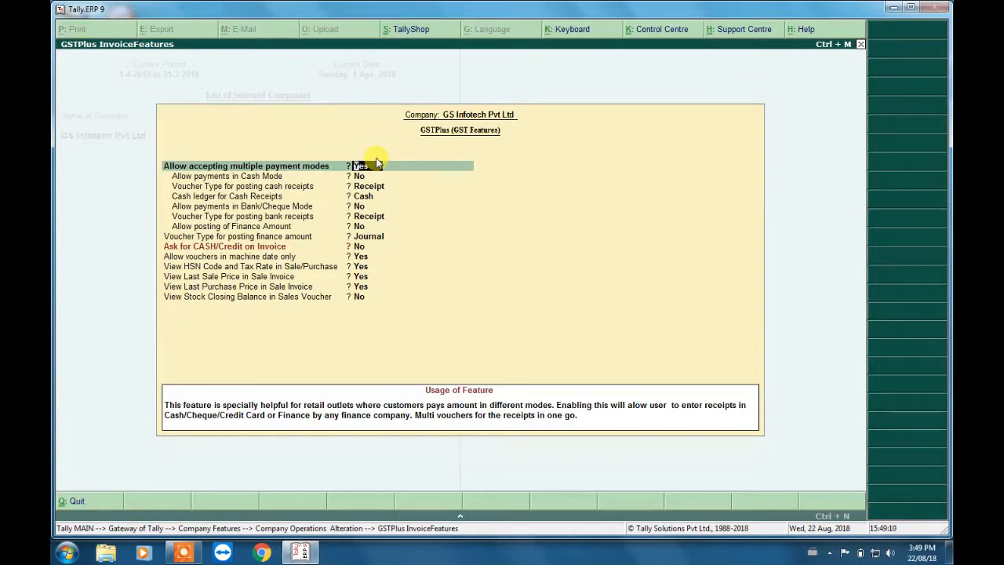
pyautogui.press('n')
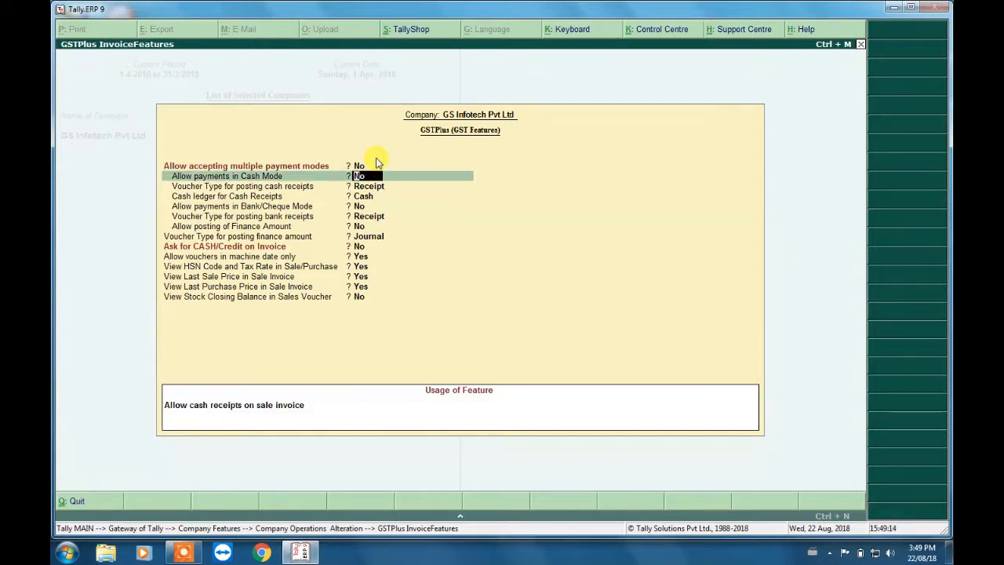
# - Go through the remaining payment, voucher date and price viewing options, accepting their existing values, and save the invoicing enhancements
pyautogui.press('Return')
pyautogui.press('Return')
pyautogui.press('Return')
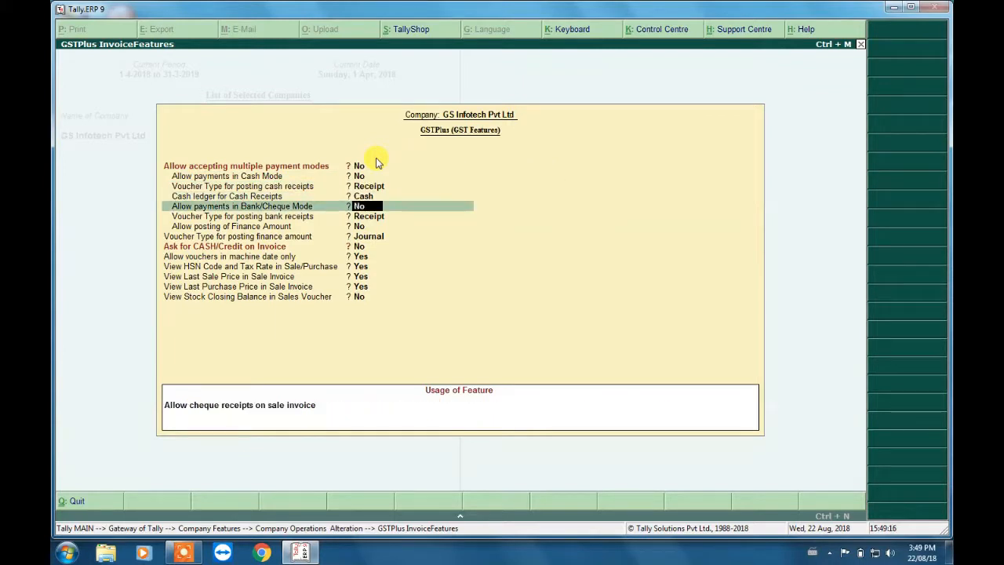
pyautogui.press('Return')
pyautogui.press('Return')
pyautogui.press('Return')
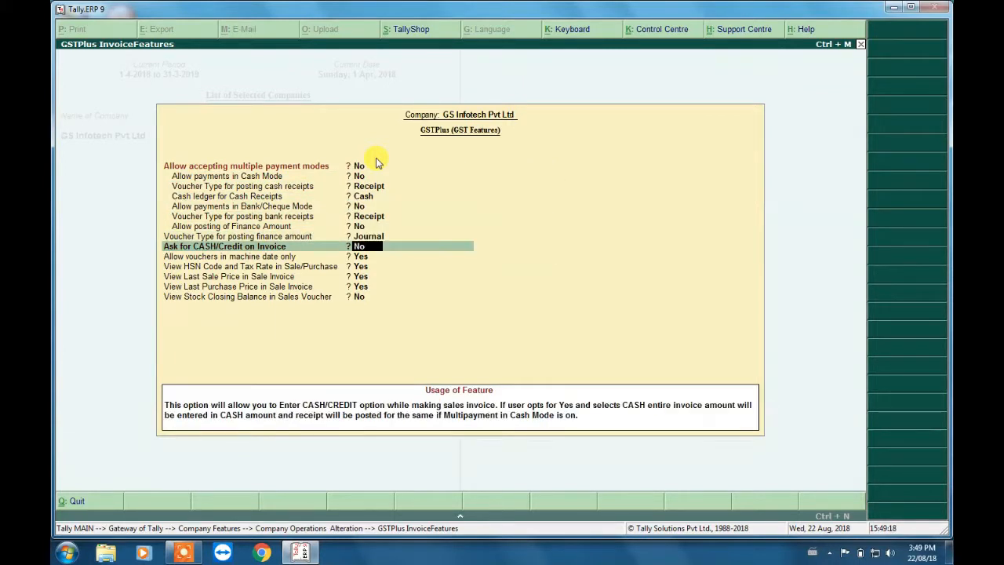
pyautogui.press('Return')
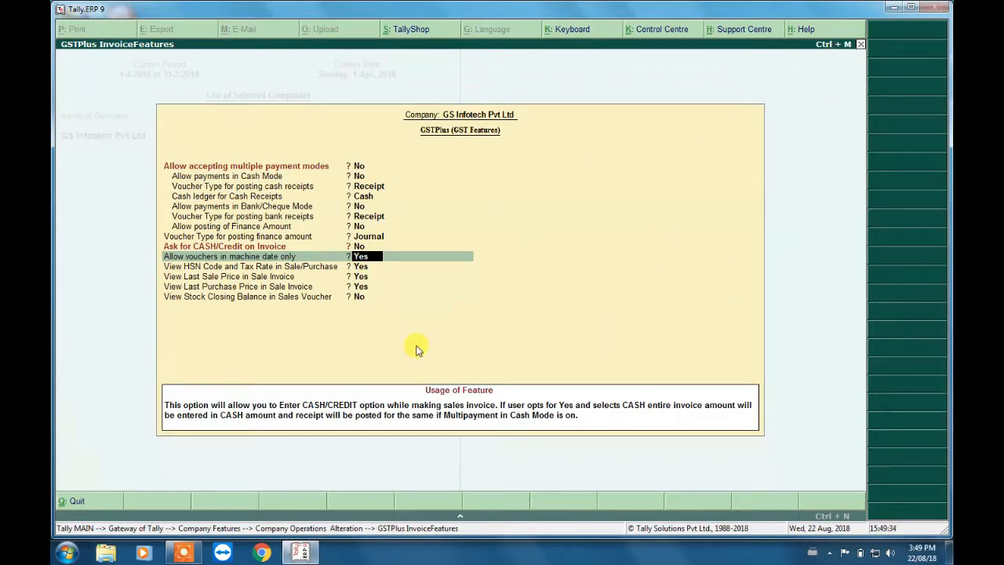
pyautogui.press('Return')
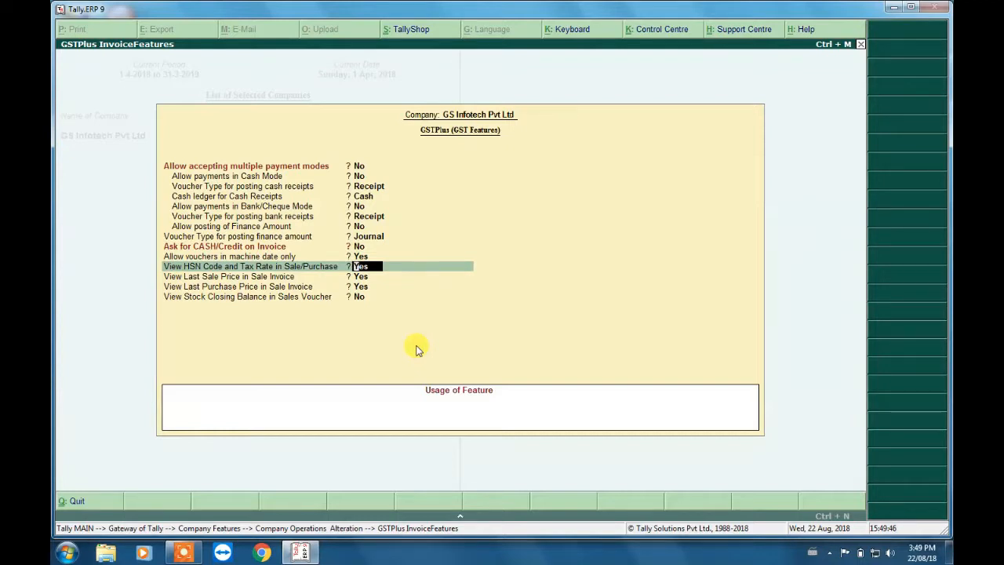
pyautogui.press('Return')
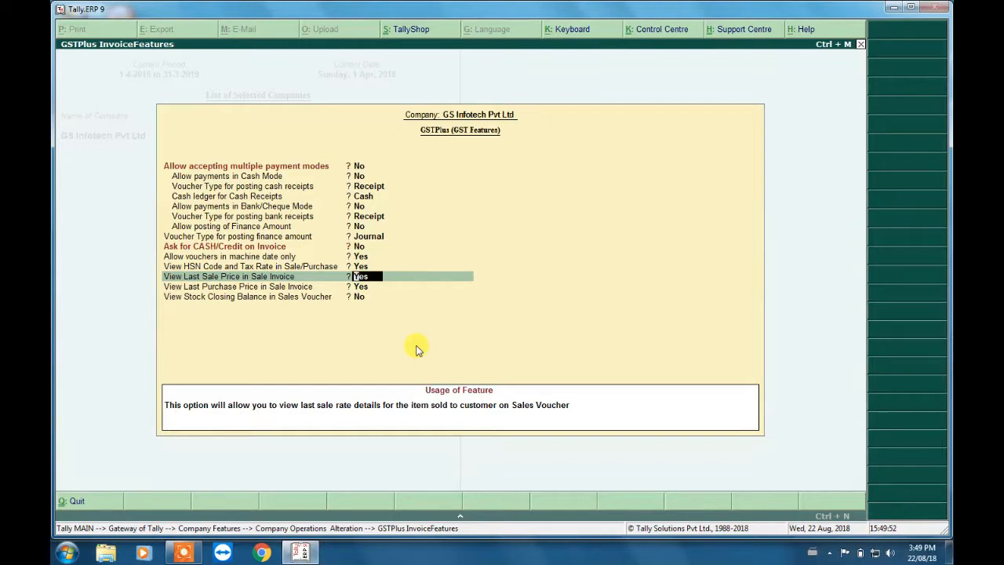
pyautogui.press('Return')
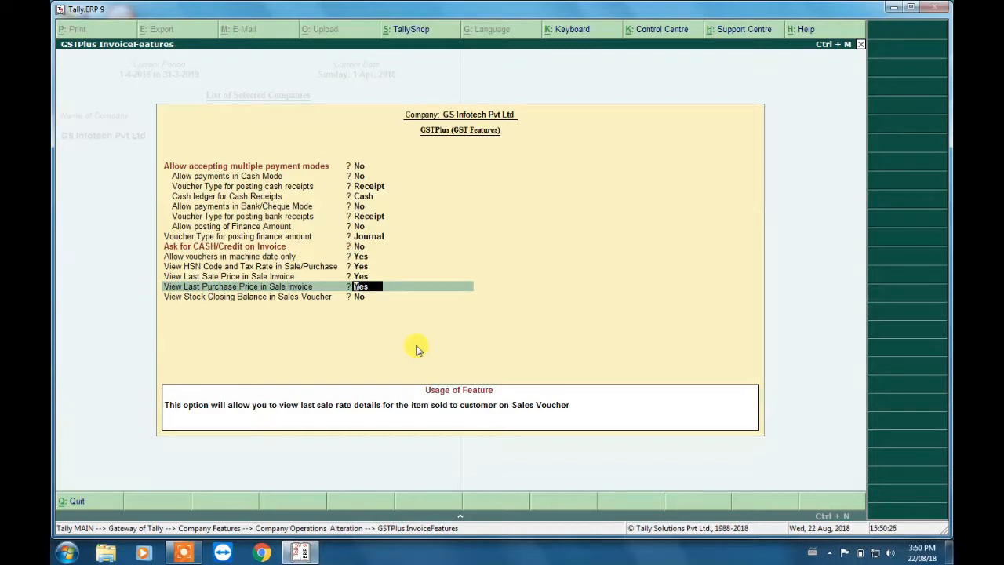
pyautogui.press('Return')
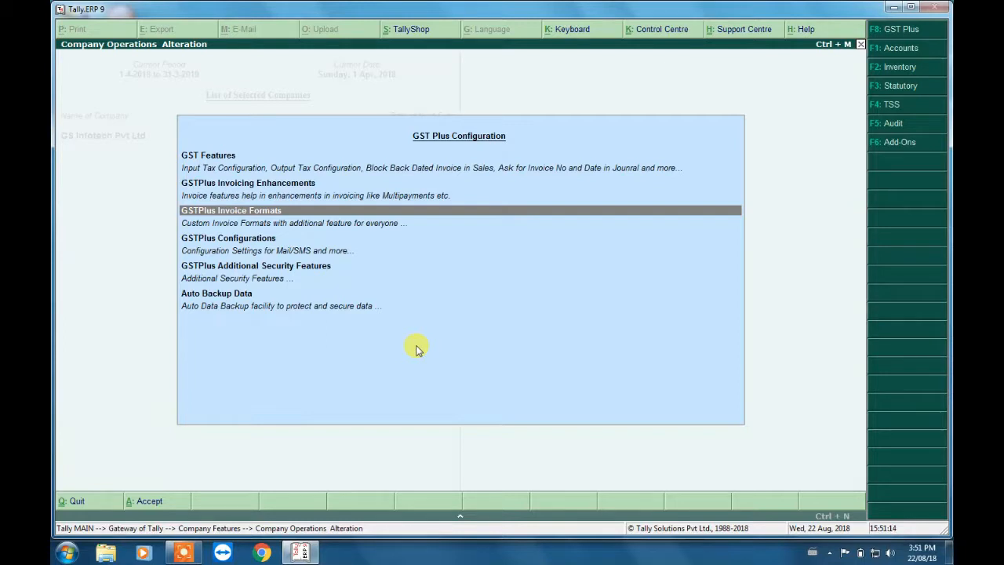
# - Open the GSTPlus Invoice Formats, choose 01 Default as the invoice format, and save the settings
pyautogui.press('Return')
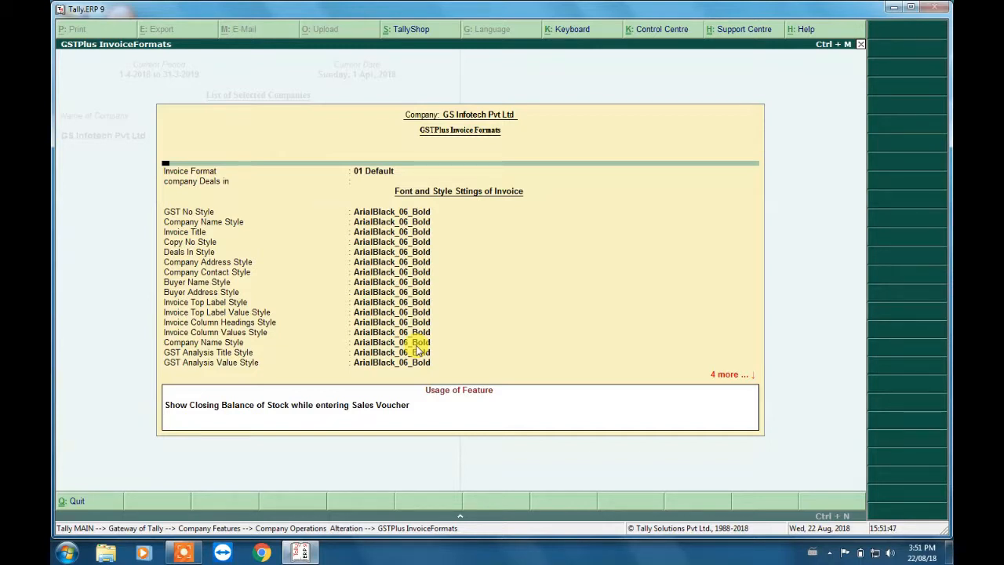
pyautogui.press('Return')
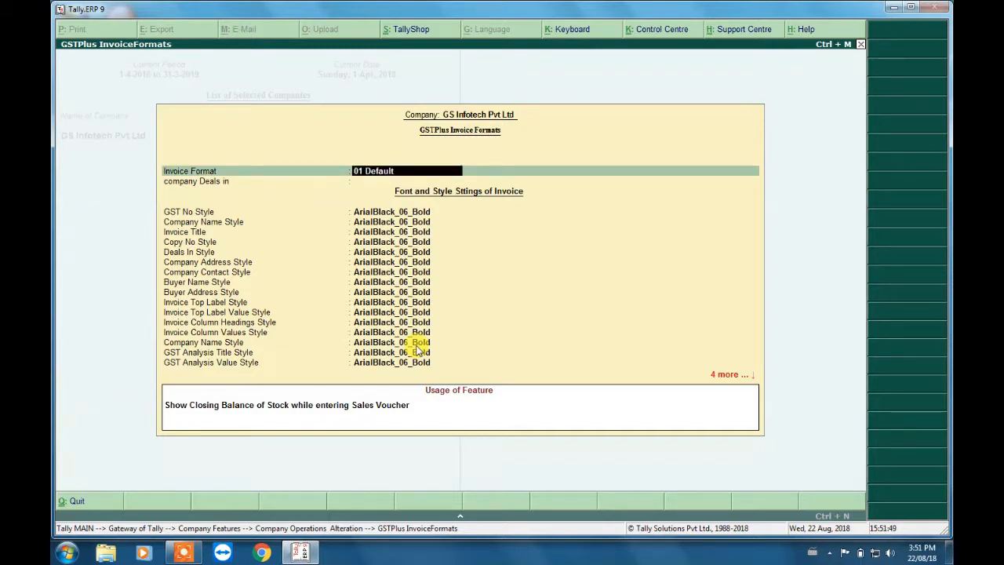
pyautogui.press('BackSpace')
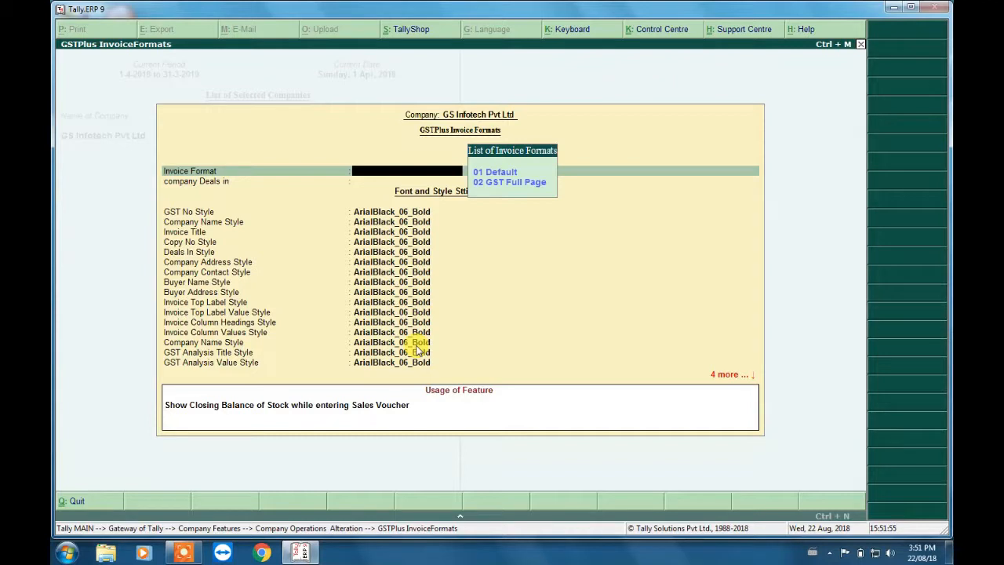
pyautogui.press('Down')
pyautogui.press('Down')
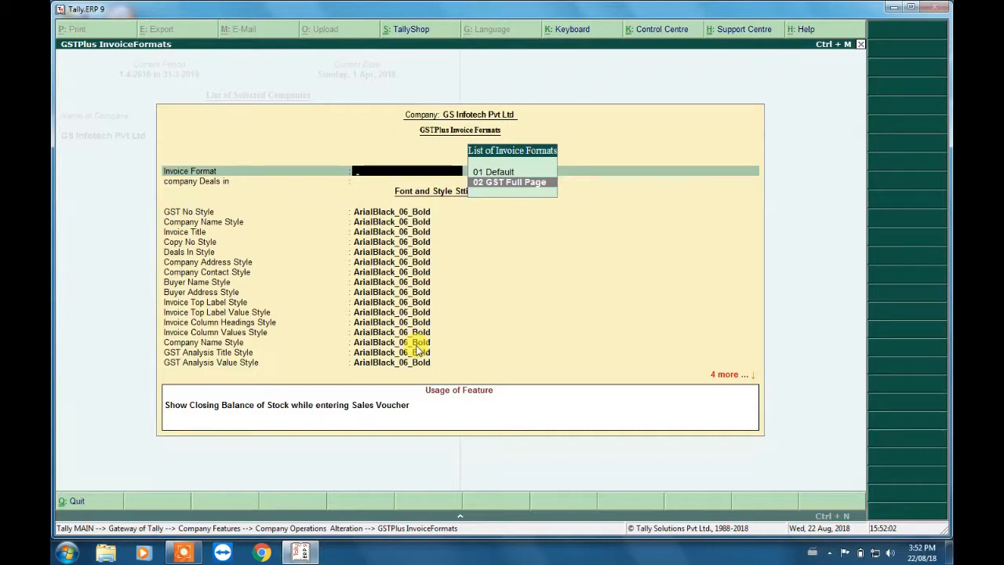
pyautogui.press('Up')
pyautogui.press('Return')
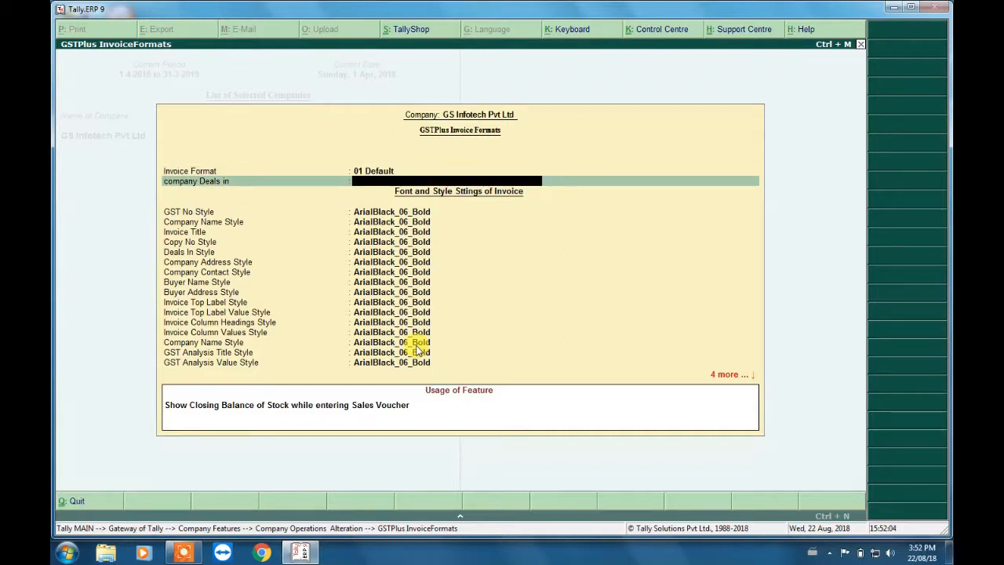
pyautogui.hotkey('ctrl', 'a')
# - Open the GSTPlus Configurations, enter the password for the mail server, and save the mail settings
pyautogui.press('Return')
pyautogui.write('*********')
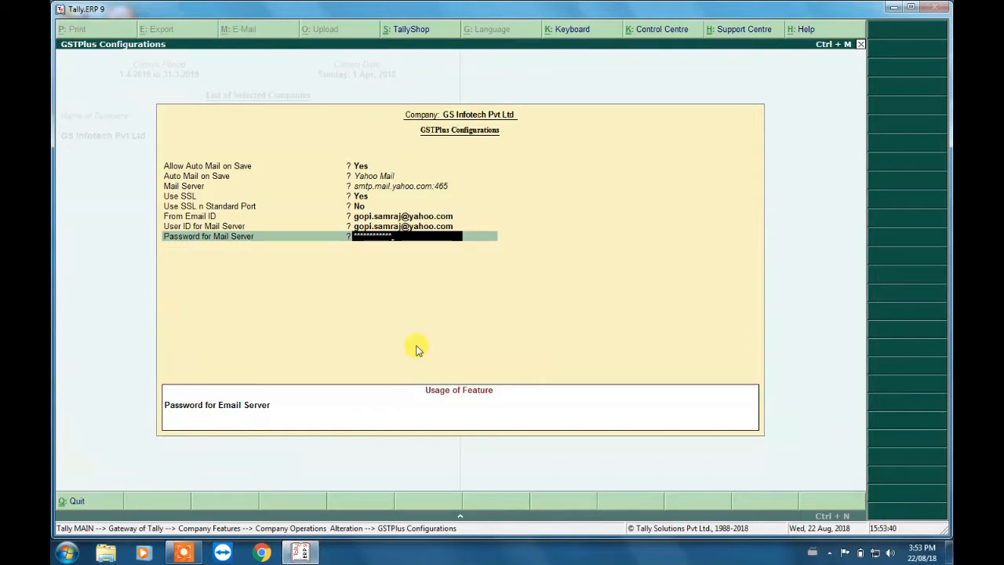
pyautogui.press('Return')
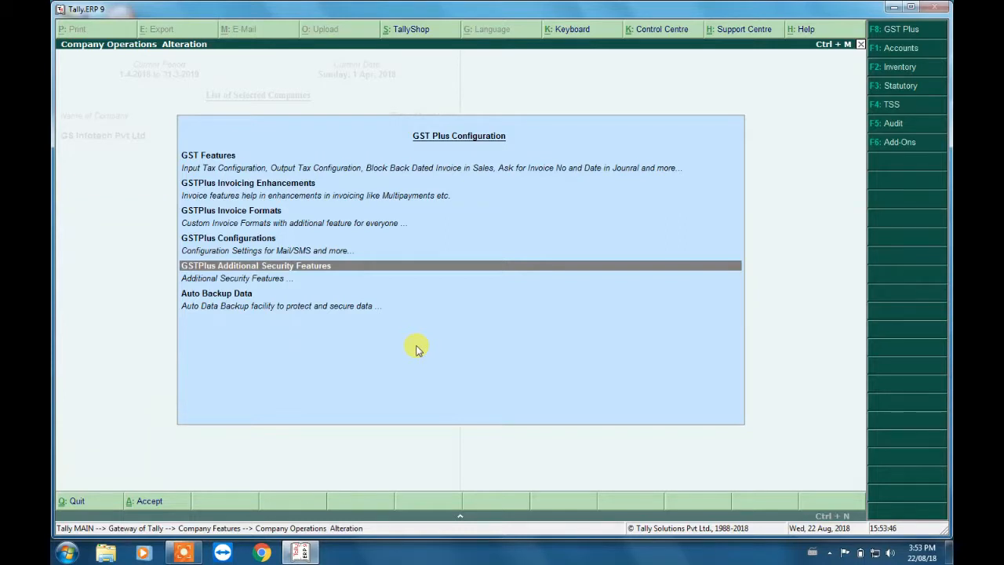
# - View the userwise godown access option in GSTPlus Additional Security Features, and return to the configuration list
pyautogui.press('Return')
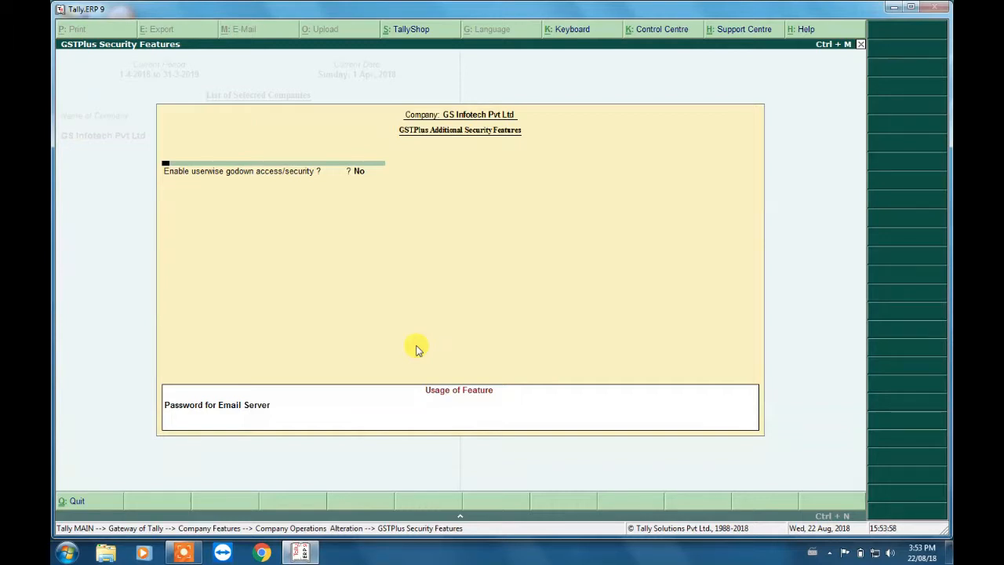
pyautogui.press('Escape')
pyautogui.press('Down')
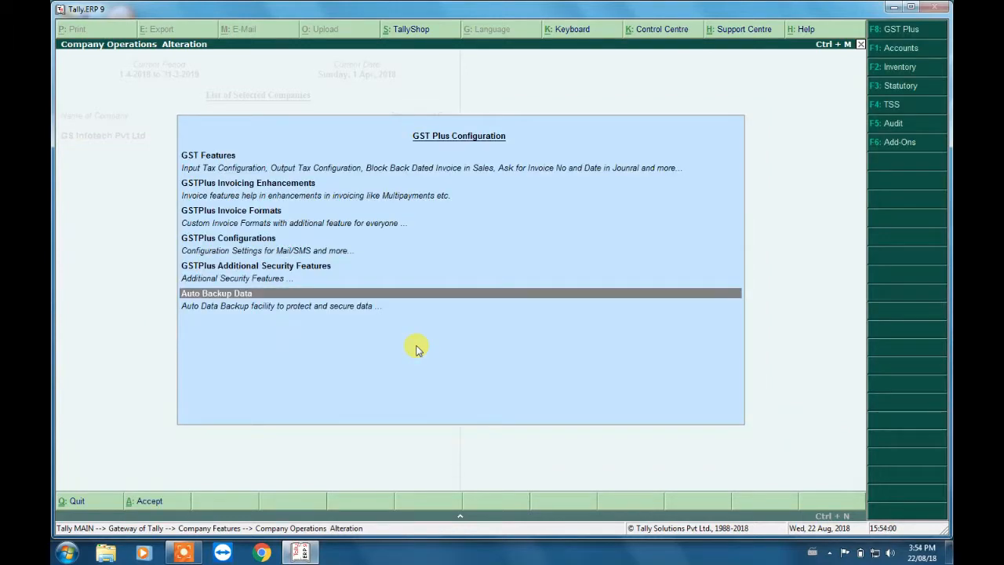
# - Open Auto Backup Data, keep automatic company backup at Yes, and set the Backup Mode to Company Closing
pyautogui.press('Return')
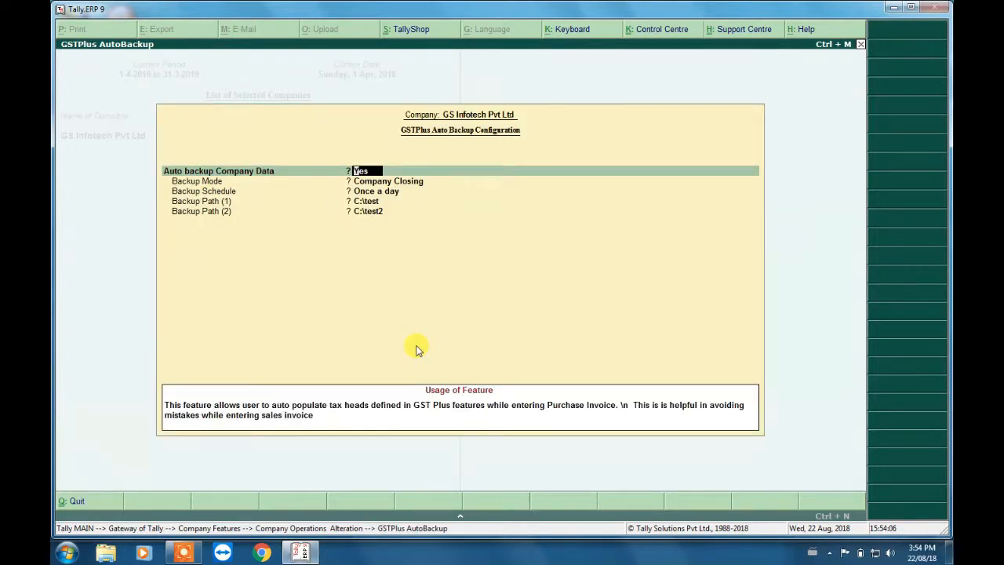
pyautogui.press('Return')
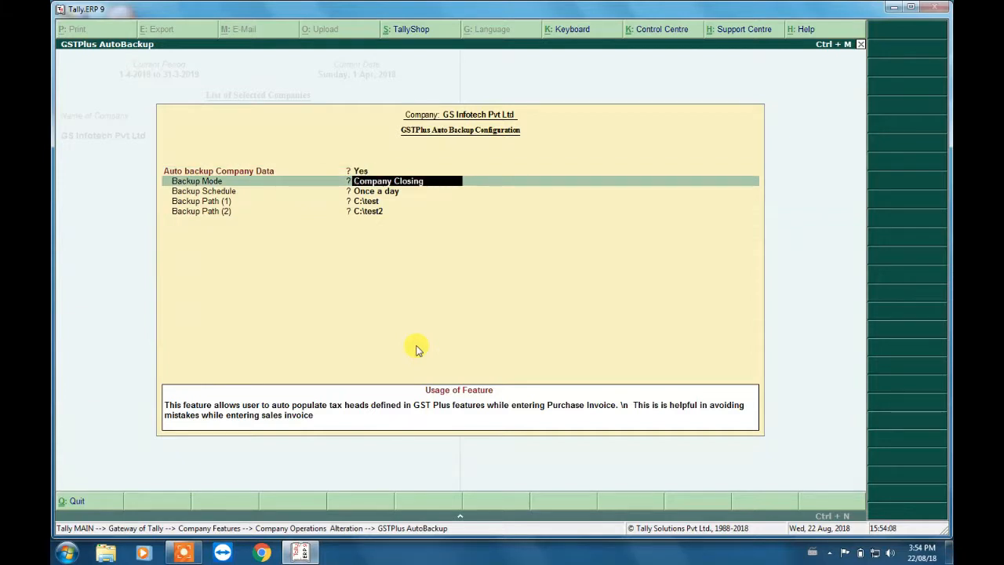
pyautogui.press('space')
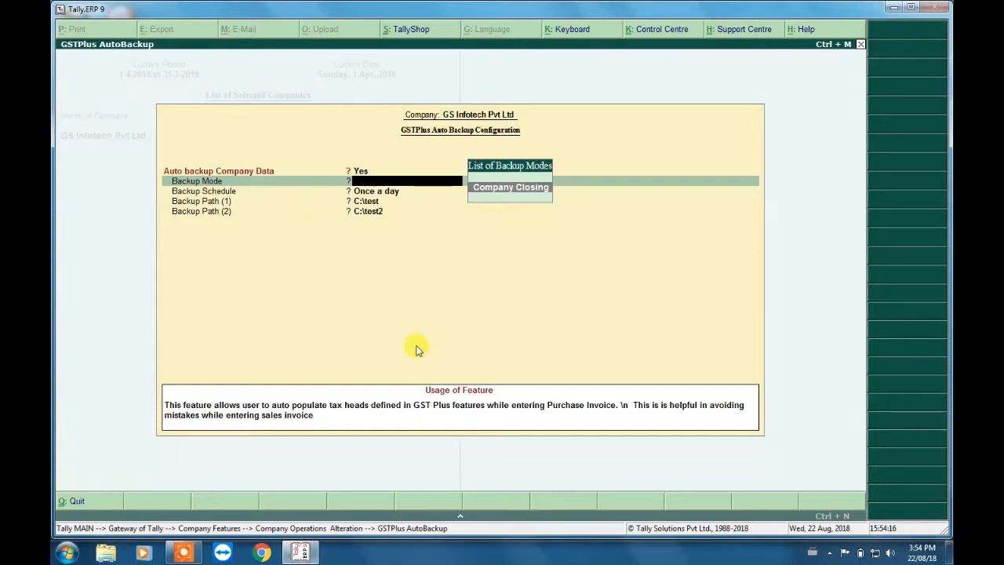
pyautogui.press('Return')
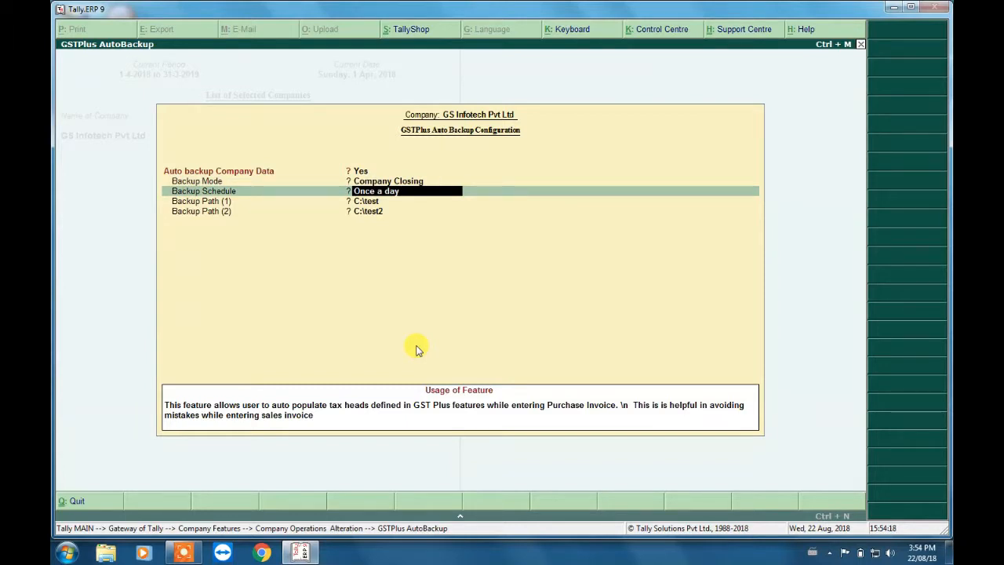
# - Set the Backup Schedule to Once a day, keep the backup paths C:\test and C:\test2, save, and return to the Gateway of Tally
pyautogui.press('BackSpace')
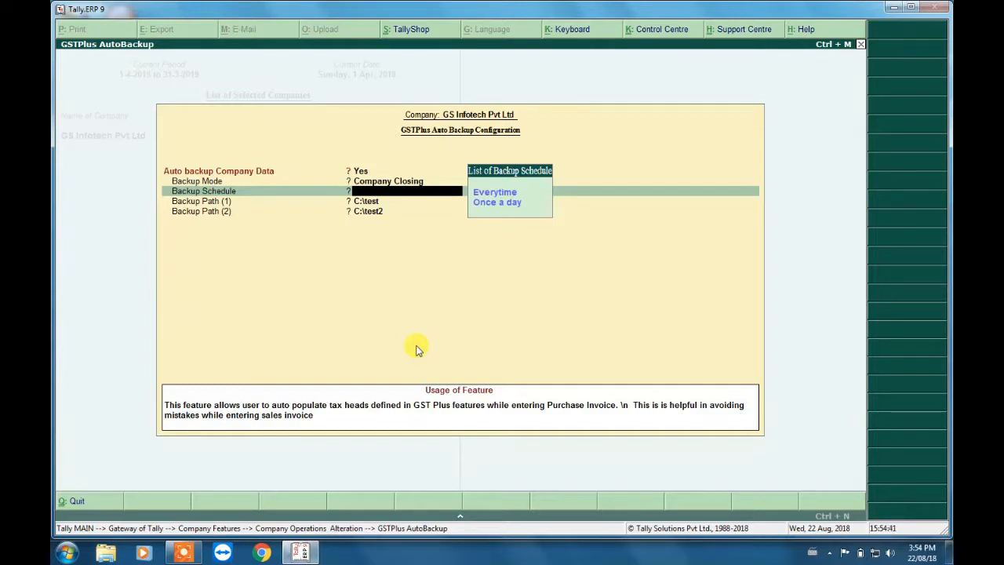
pyautogui.press('Down')
pyautogui.press('Down')
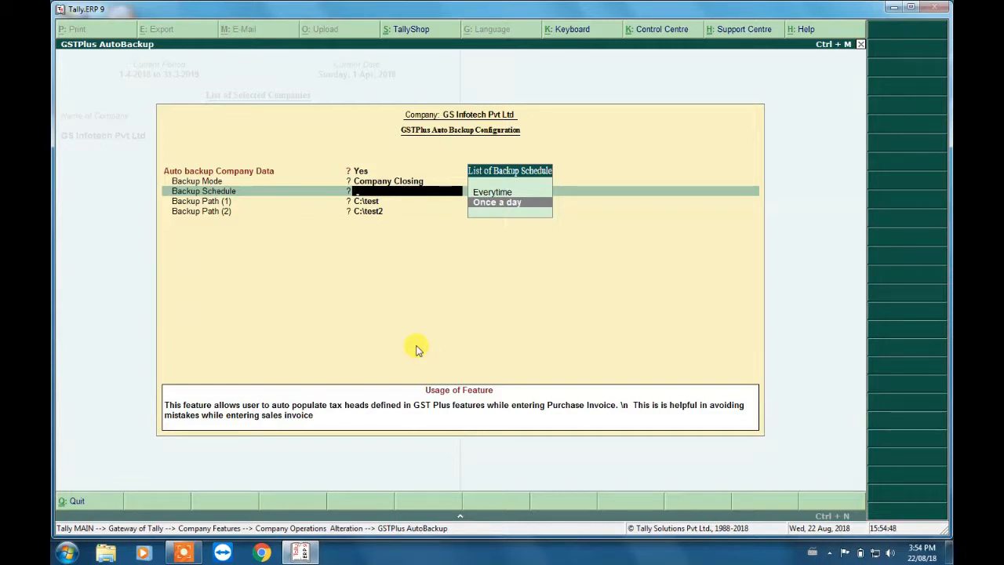
pyautogui.press('Return')
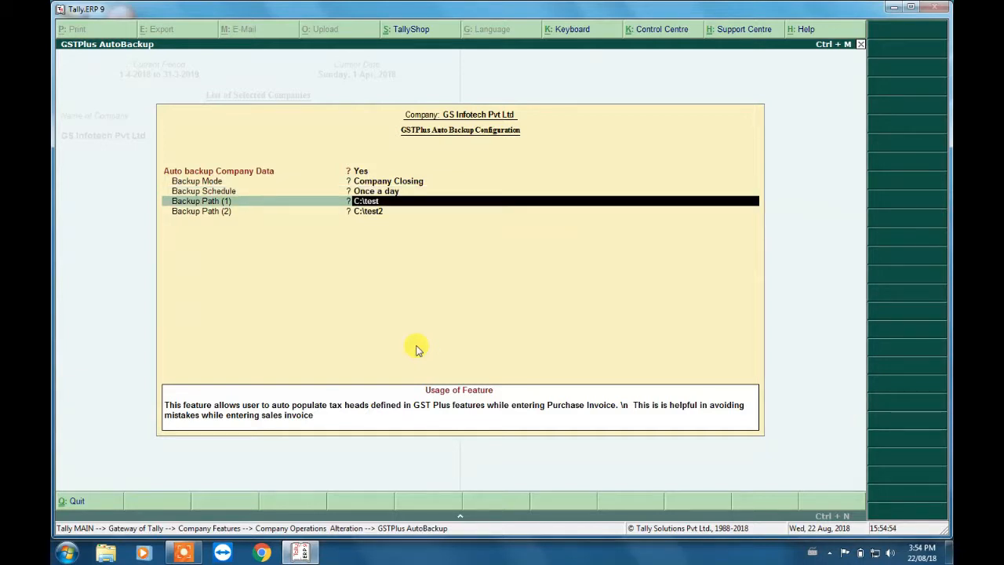
pyautogui.press('Return')
pyautogui.press('Return')
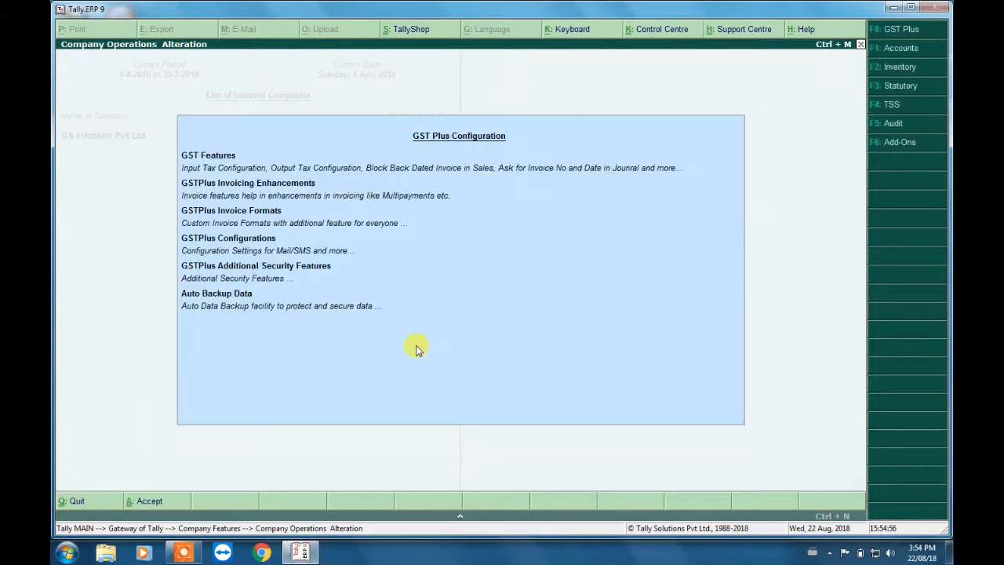
pyautogui.press('Return')
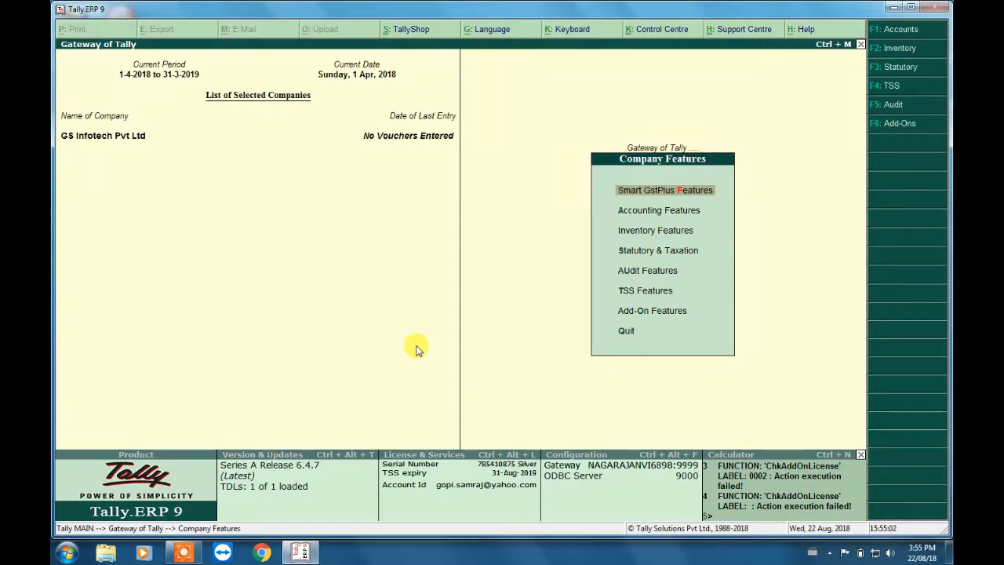
pyautogui.press('Escape')
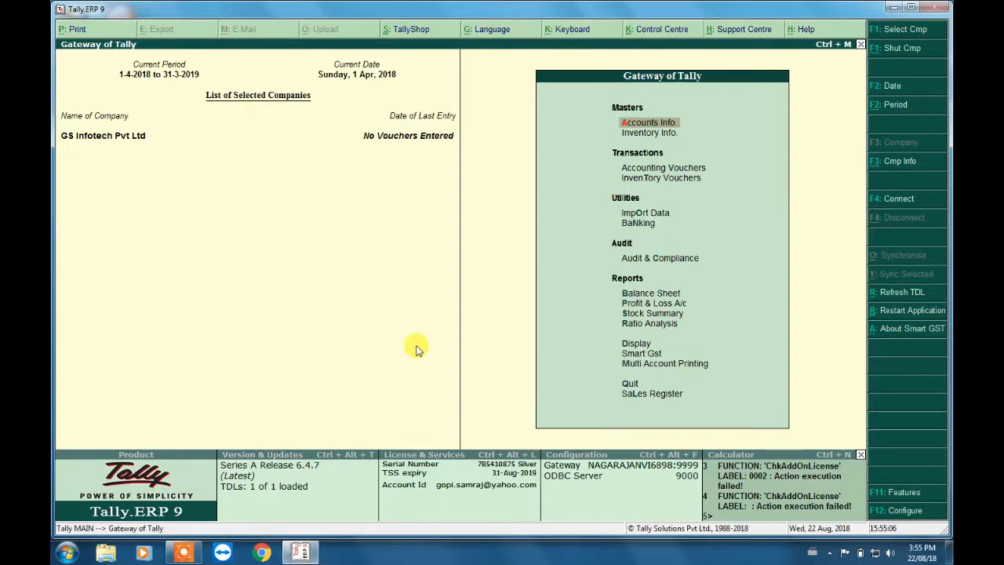
# - Start a new Sales accounting voucher with the voucher class Not Applicable
pyautogui.press('Down')
pyautogui.press('Down')
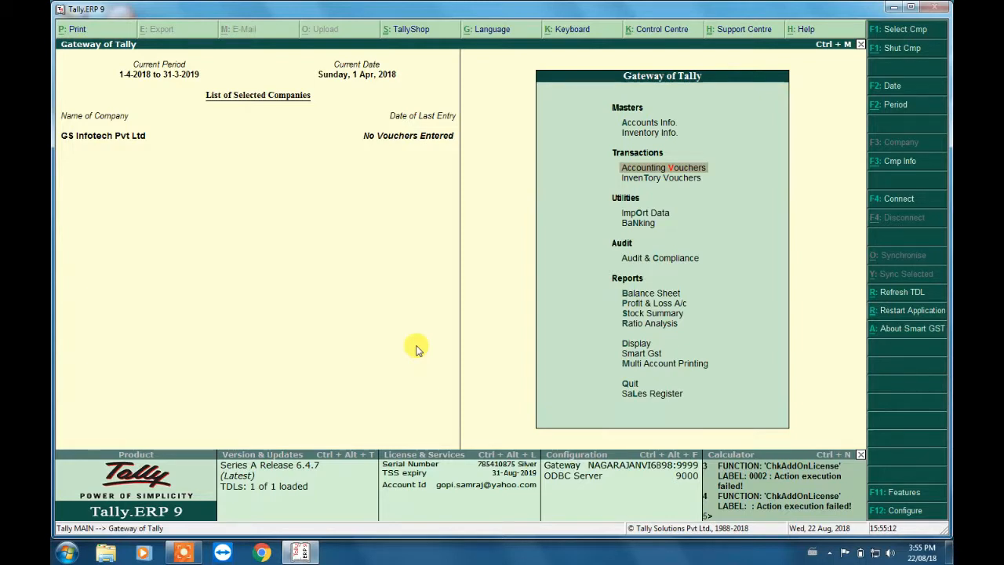
pyautogui.press('Return')
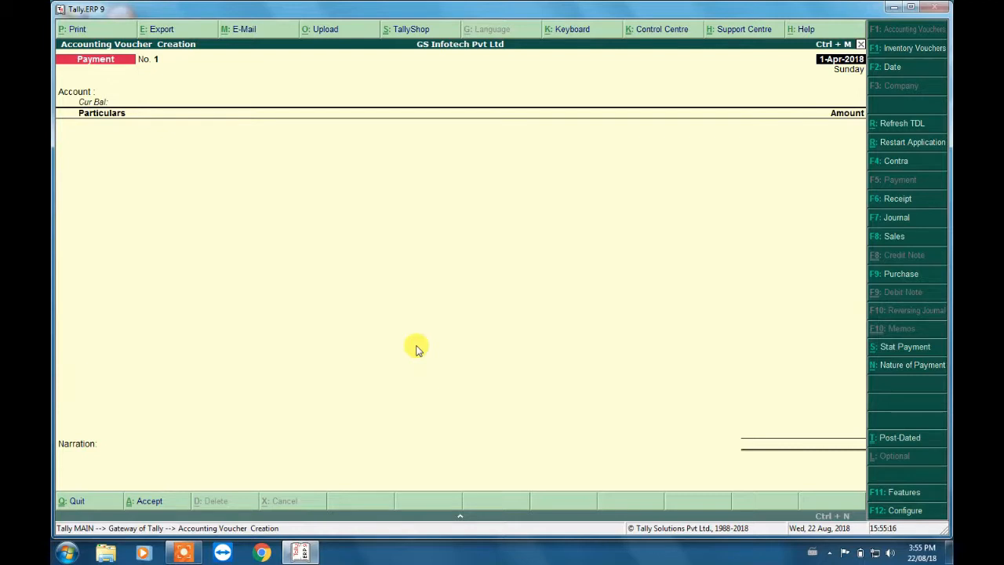
pyautogui.click(891, 237)
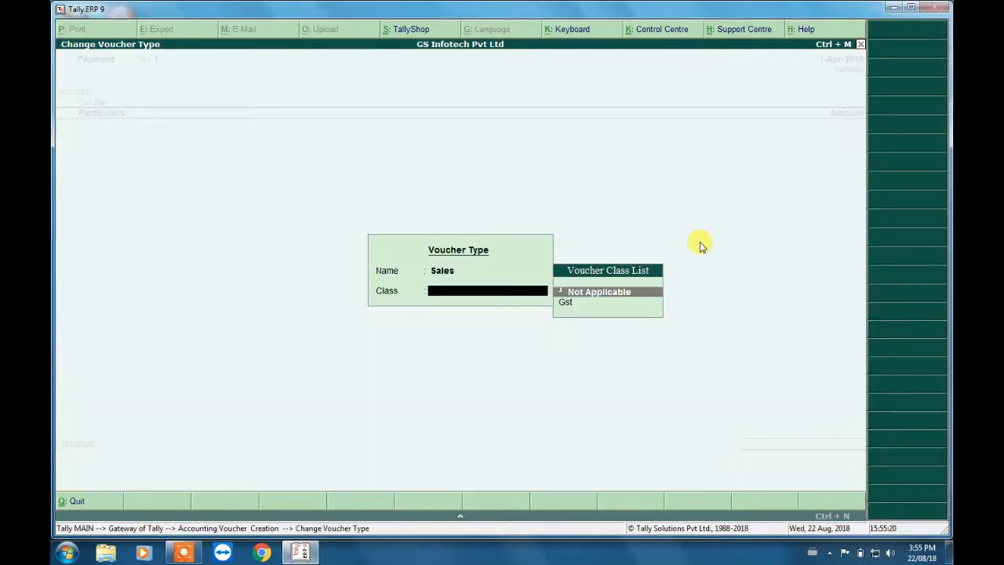
pyautogui.click(604, 291)
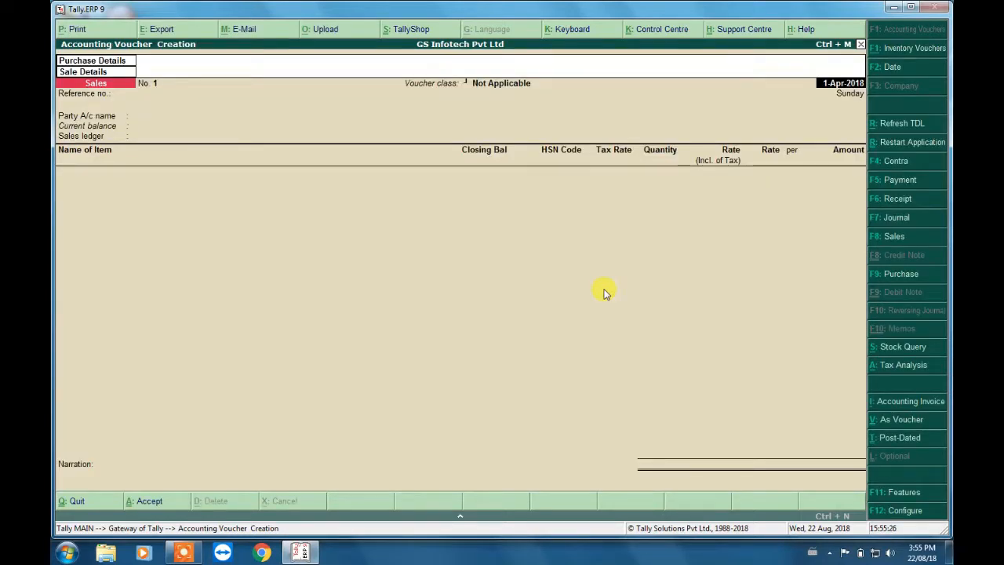
# - Keep the voucher date and choose Customer 1 as the party account
pyautogui.press('Return')
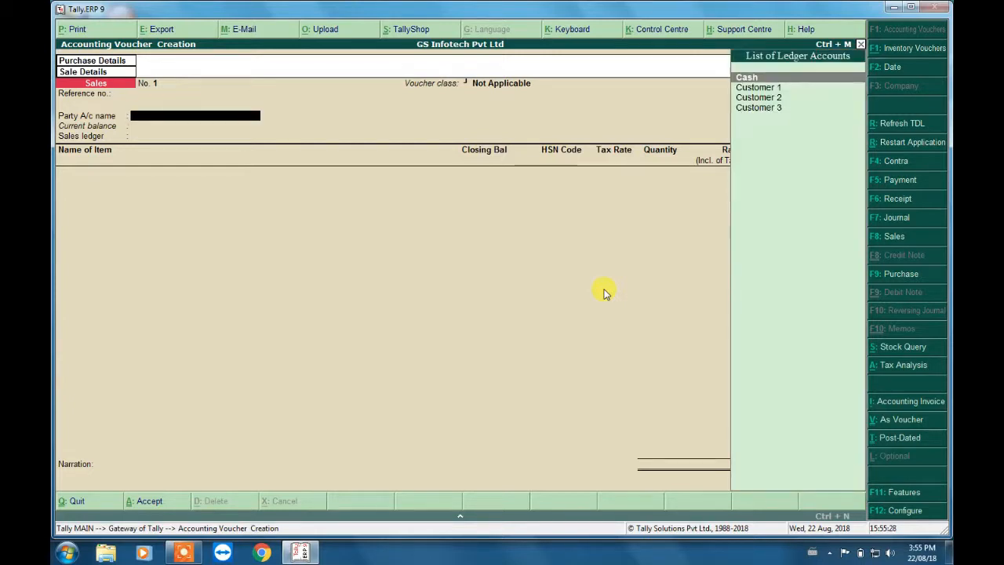
pyautogui.press('Down')
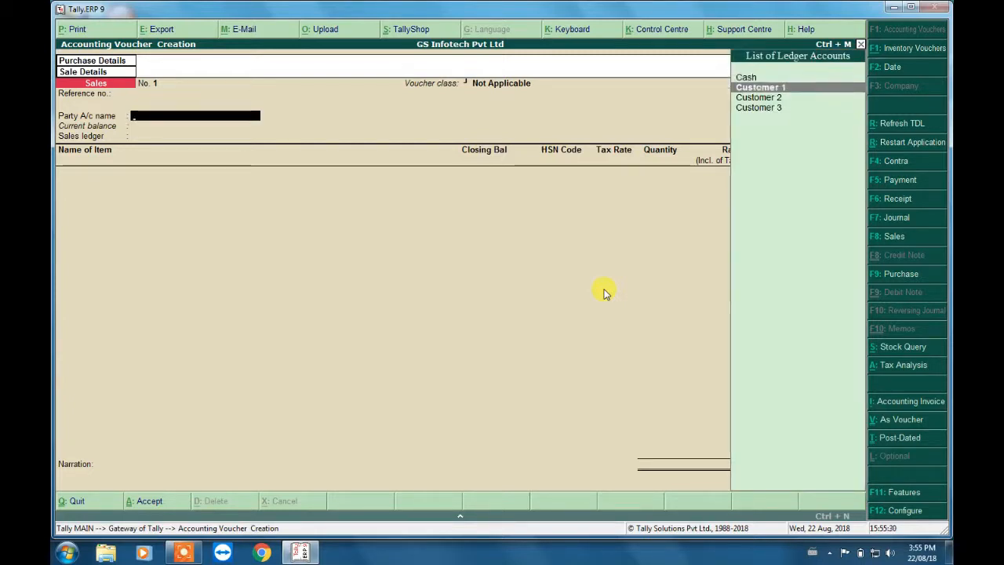
pyautogui.press('Return')
pyautogui.press('Escape')
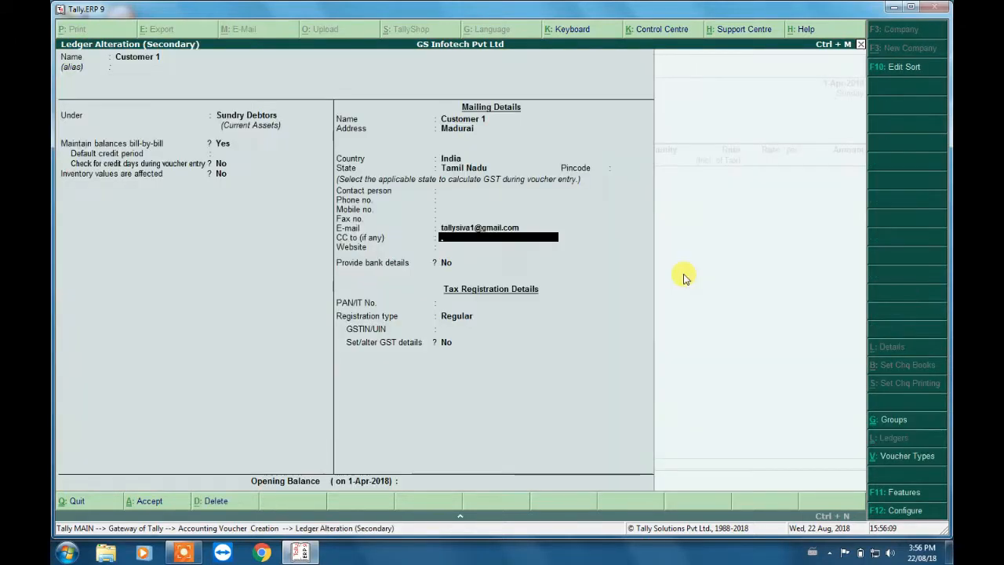
# - Go through Customer 1's ledger, keep Regular registration with PAN and GSTIN/UIN blank and GST details at No, and accept it
pyautogui.press('Return')
pyautogui.press('Return')
pyautogui.press('Return')
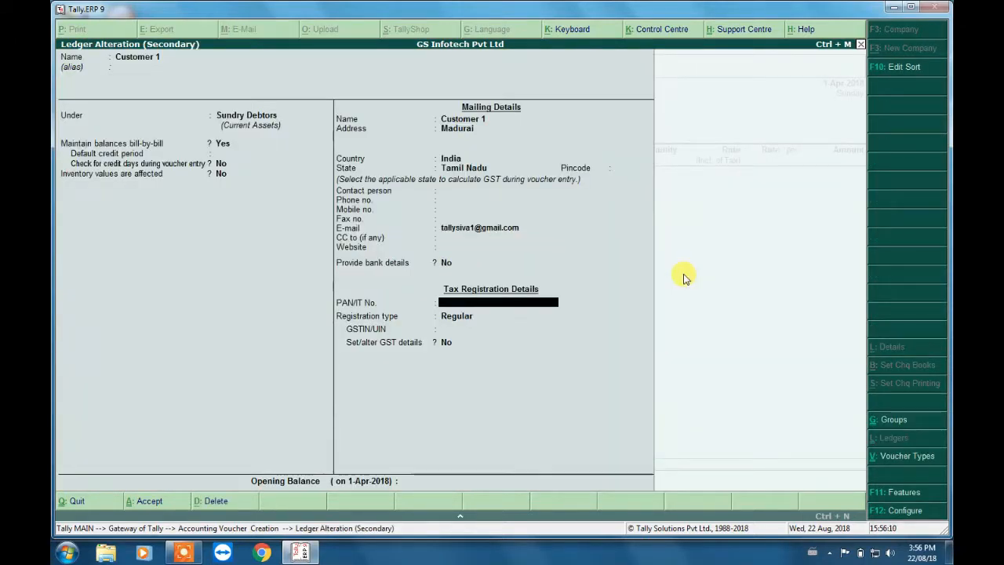
pyautogui.press('Return')
pyautogui.press('Return')
pyautogui.press('Return')
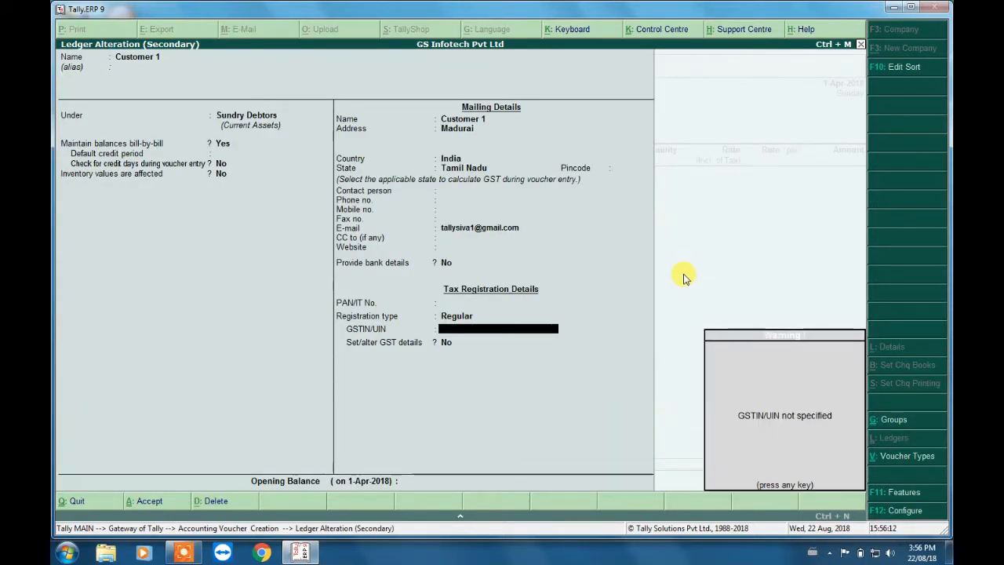
pyautogui.press('Return')
pyautogui.press('Return')
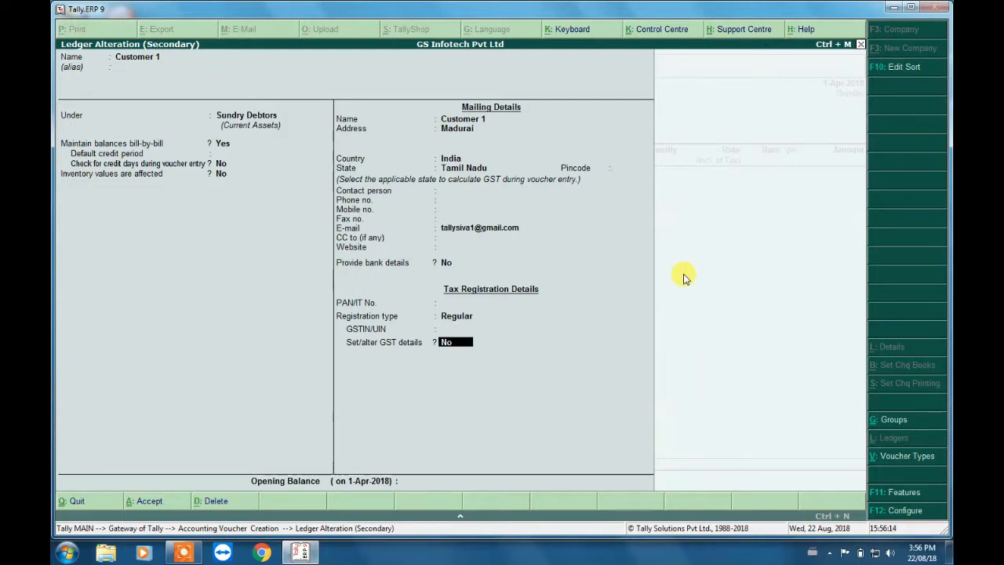
pyautogui.press('Return')
pyautogui.press('Return')
pyautogui.press('Return')
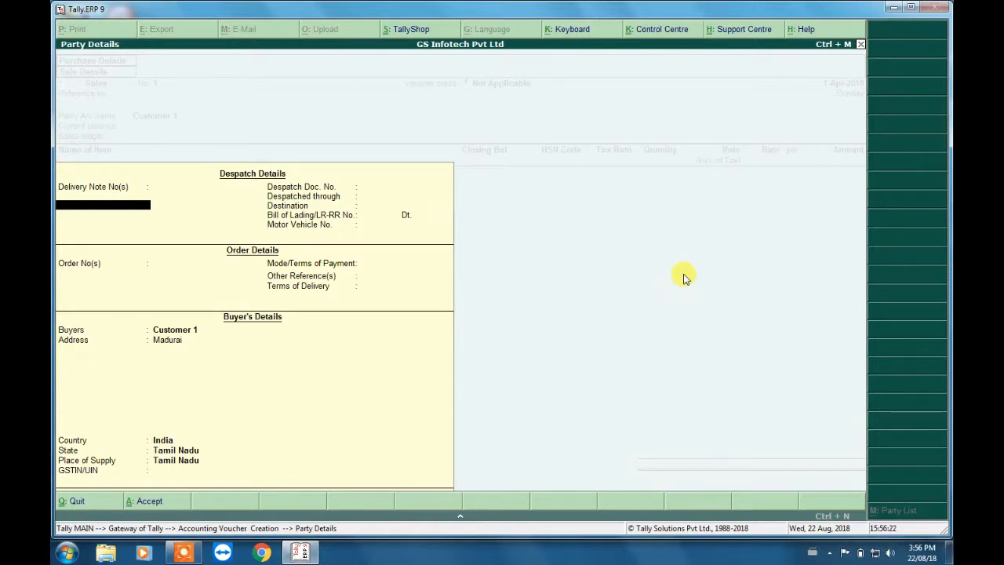
# - Accept the party details for Customer 1, leaving the despatch, order and GSTIN/UIN fields blank
pyautogui.press('Return')
pyautogui.press('Return')
pyautogui.press('Return')
pyautogui.press('Return')
pyautogui.press('Return')
pyautogui.press('Return')
pyautogui.press('Return')
pyautogui.press('Return')
pyautogui.press('Return')
pyautogui.press('Return')
pyautogui.press('Return')
pyautogui.press('Return')
pyautogui.press('Return')
pyautogui.press('Return')
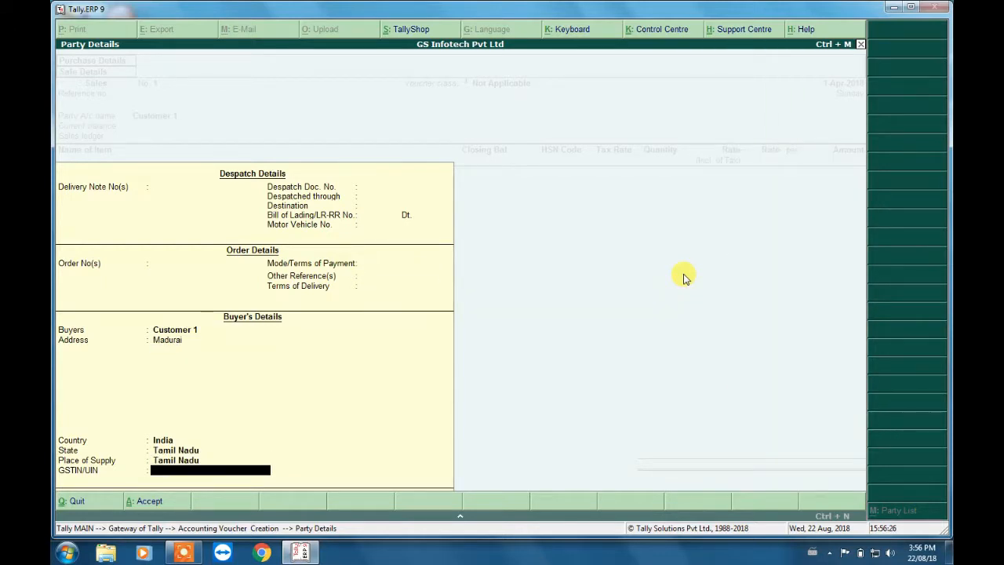
pyautogui.press('Return')
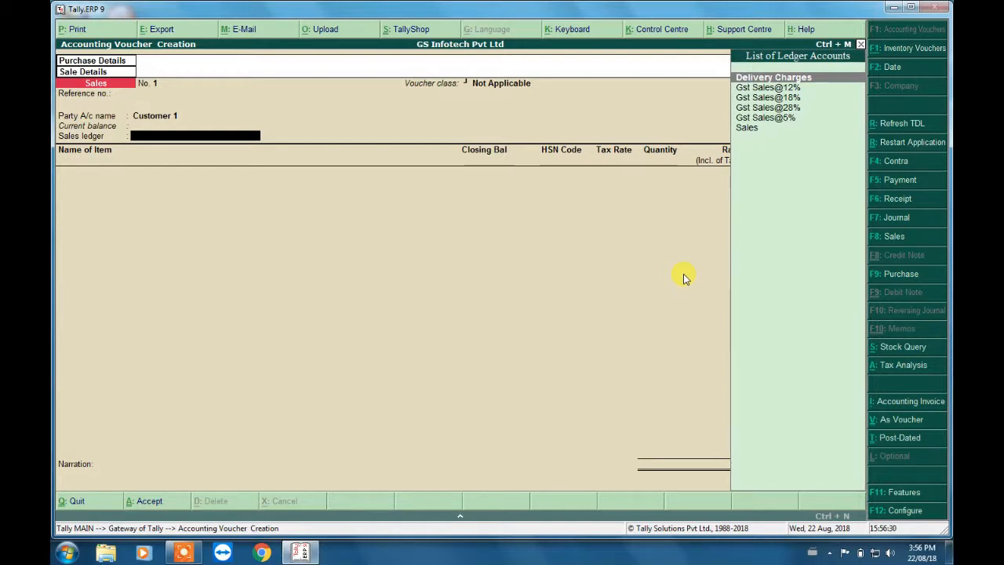
# - Choose Gst Sales@18% as the sales ledger of the voucher
pyautogui.press('Down')
pyautogui.press('Down')
pyautogui.press('Down')
pyautogui.press('Down')
pyautogui.press('Up')
pyautogui.press('Up')
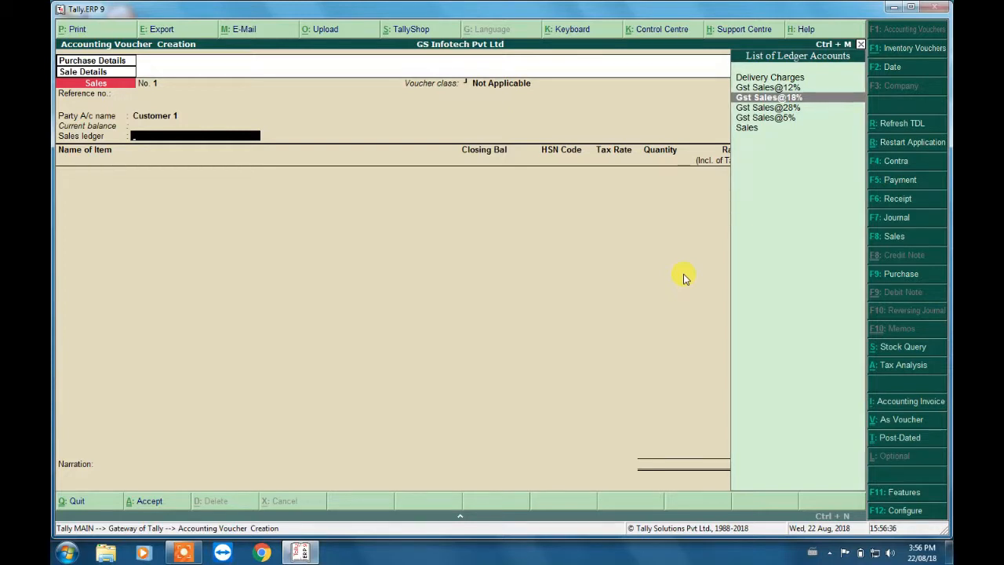
pyautogui.press('Return')
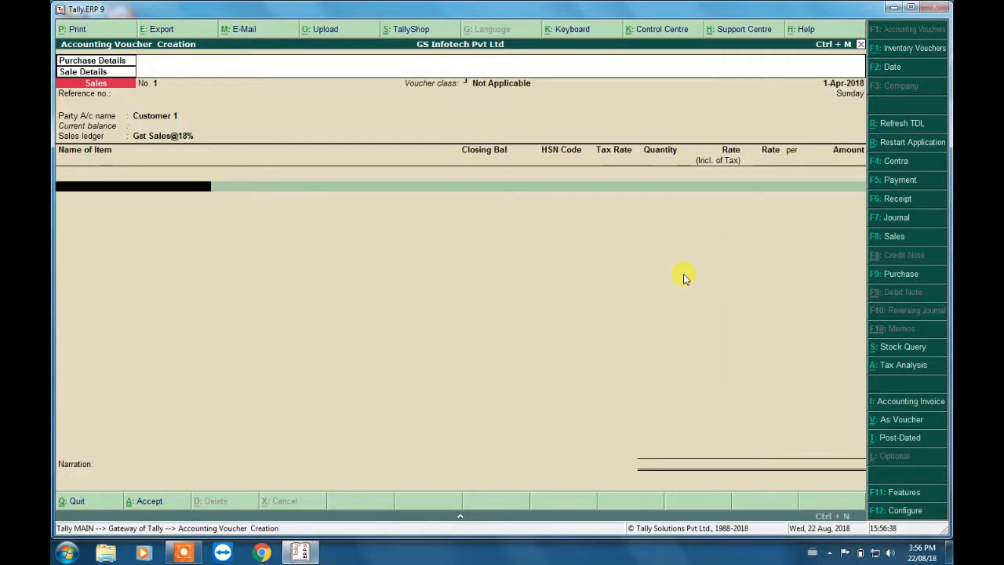
# - Add Item 18 as the first stock item of the sales voucher
pyautogui.press('Down')
pyautogui.press('Down')
pyautogui.press('Return')
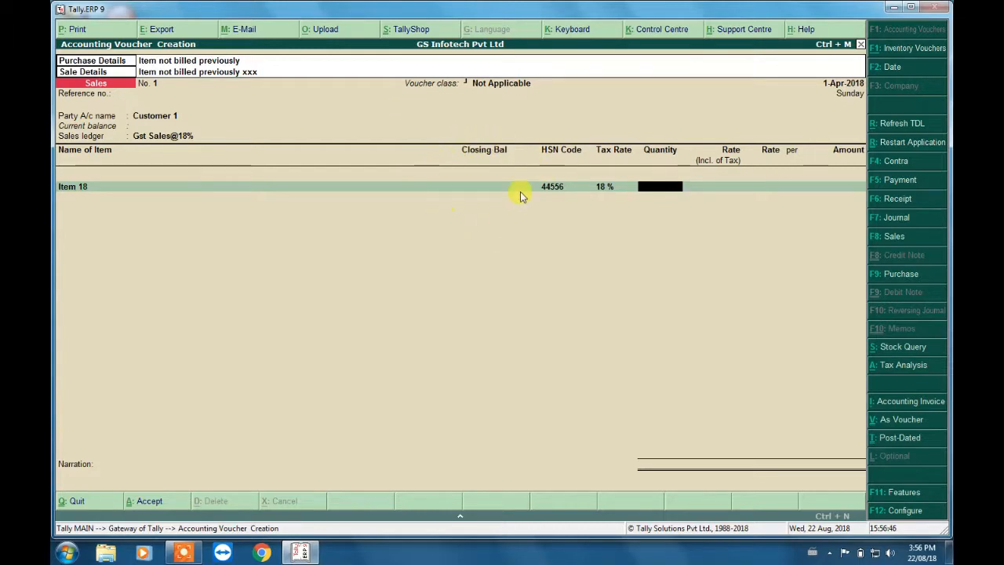
# - Alter Item 18 from the voucher, giving it an opening balance of 10 Nos at a rate of 100, and save it
pyautogui.click(77, 190)
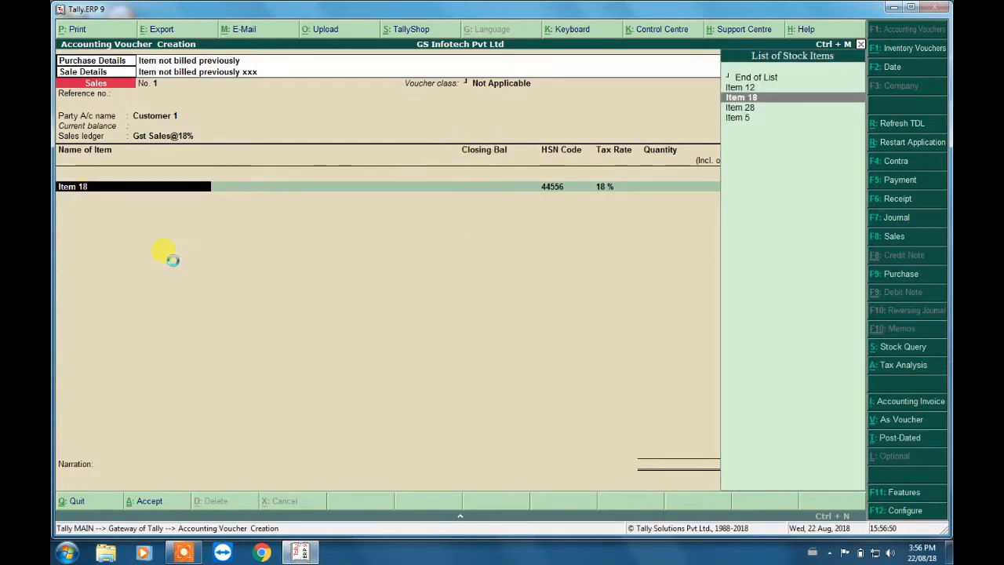
pyautogui.hotkey('ctrl', 'Return')
pyautogui.press('Return')
pyautogui.press('Return')
pyautogui.press('Return')
pyautogui.press('Return')
pyautogui.press('Return')
pyautogui.press('Return')
pyautogui.press('Return')
pyautogui.press('Return')
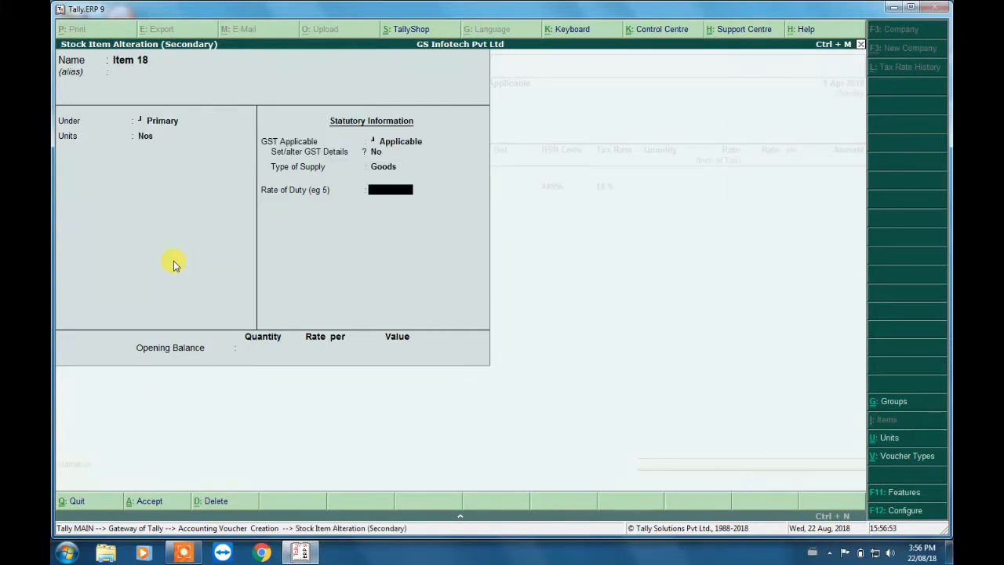
pyautogui.write('10 Nos')
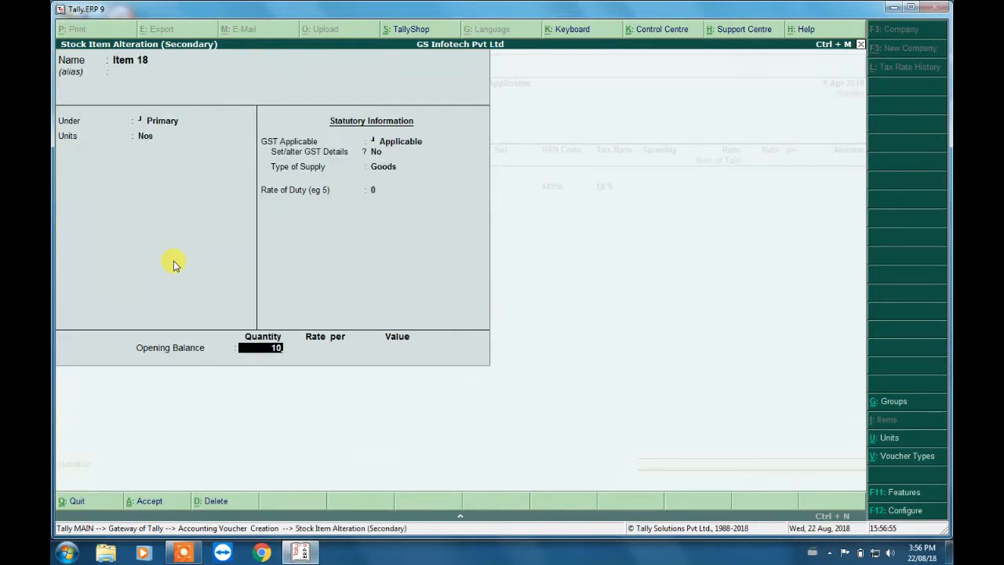
pyautogui.press('Return')
pyautogui.write('100')
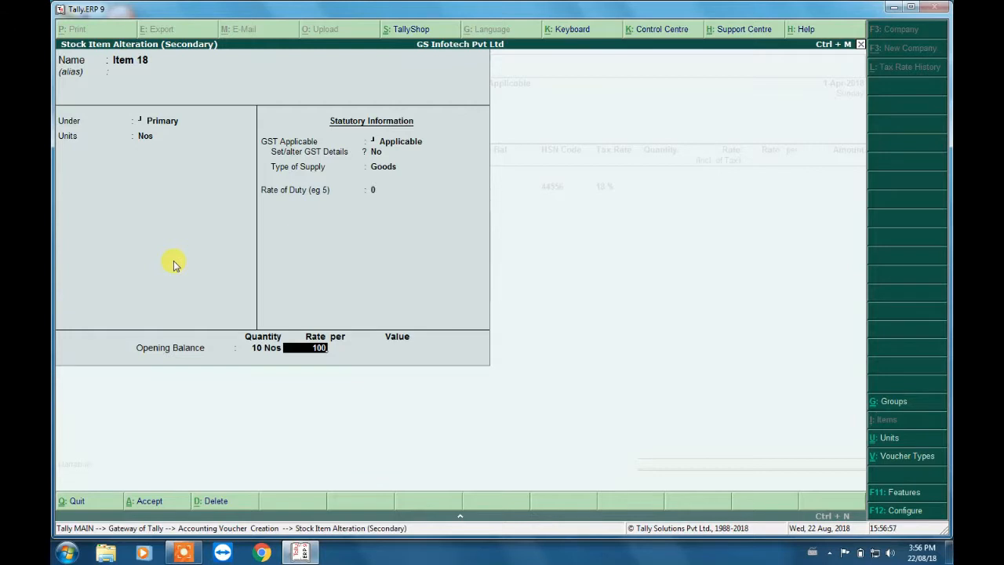
pyautogui.press('Return')
pyautogui.press('Return')
pyautogui.press('Return')
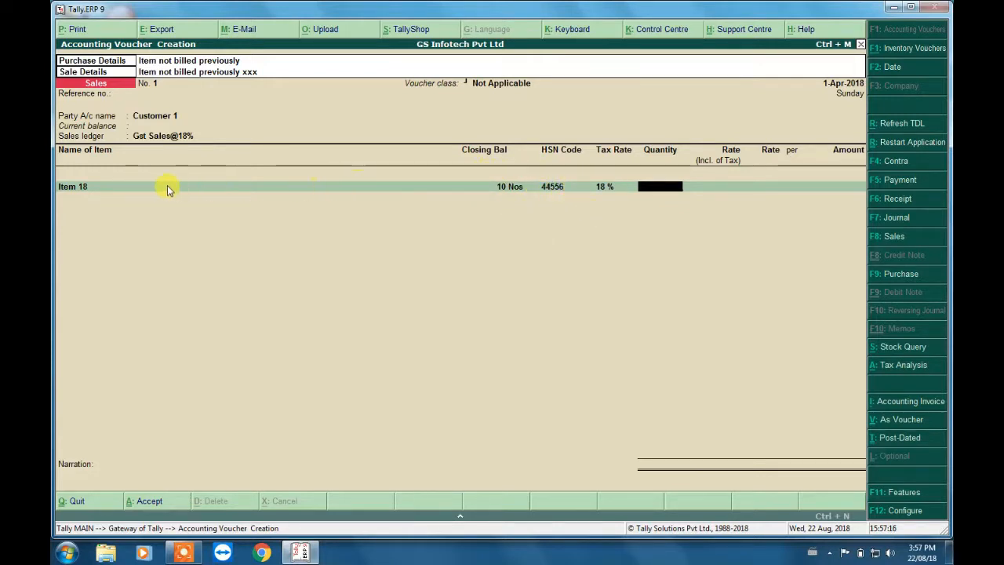
# - Open the stock item master of Item 18 for alteration from its voucher line
pyautogui.click(102, 188)
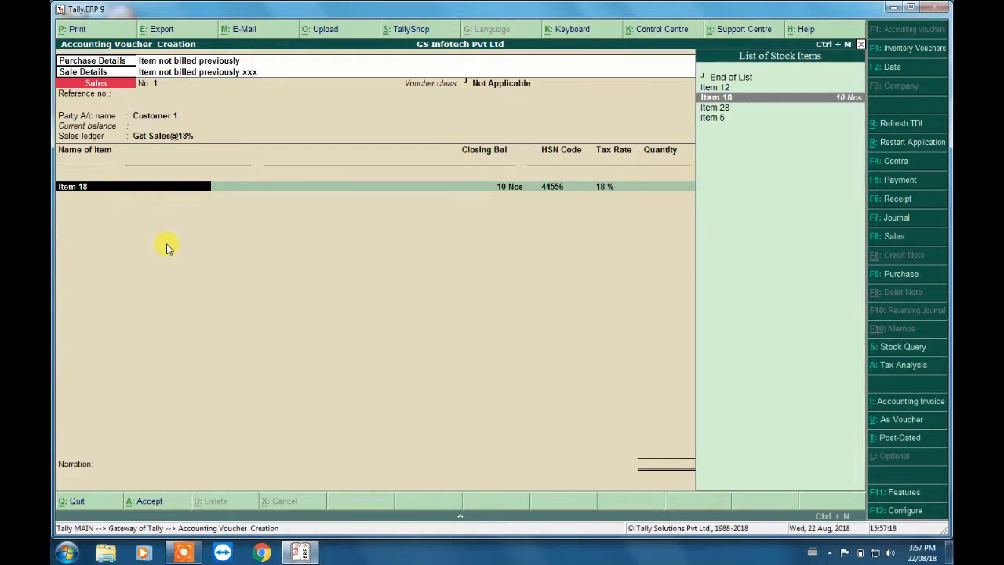
pyautogui.hotkey('ctrl', 'Return')
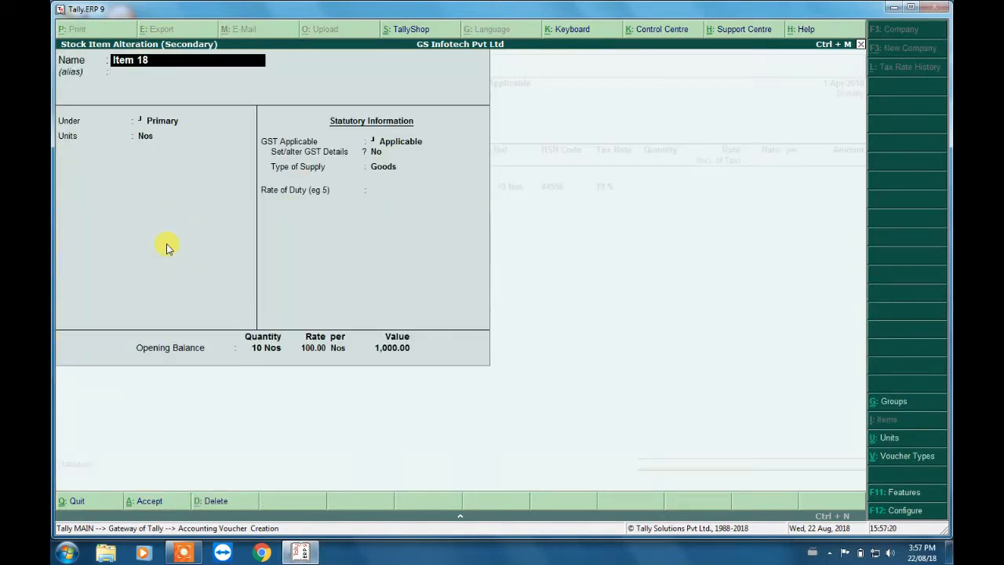
pyautogui.press('Return')
# - Examine the HSN/SAC, calculation type and tax rates in Item 18's GST details, and quit the alteration without saving
pyautogui.press('Return')
pyautogui.press('Return')
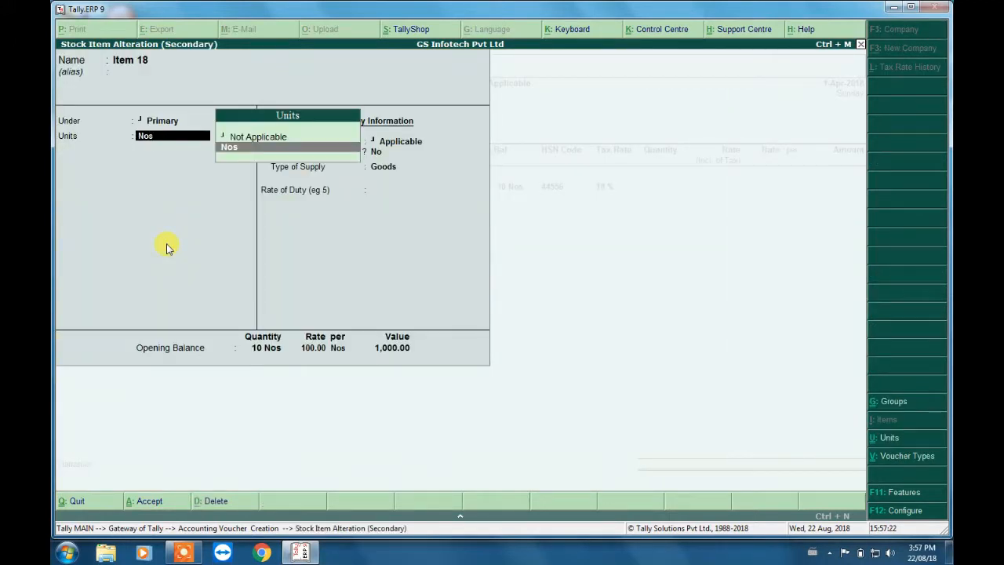
pyautogui.press('Return')
pyautogui.press('Return')
pyautogui.press('y')
pyautogui.press('Return')
pyautogui.press('Return')
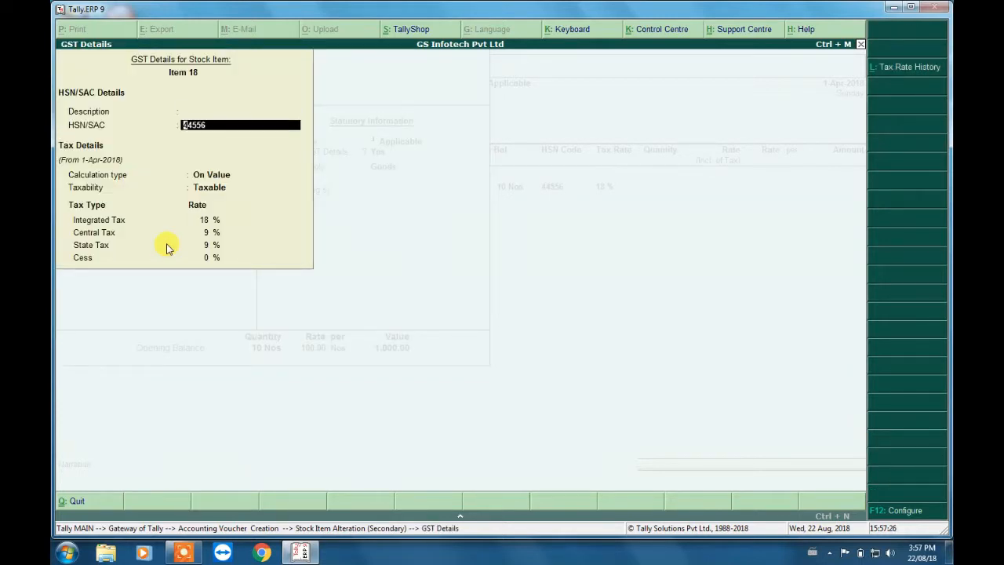
pyautogui.press('Return')
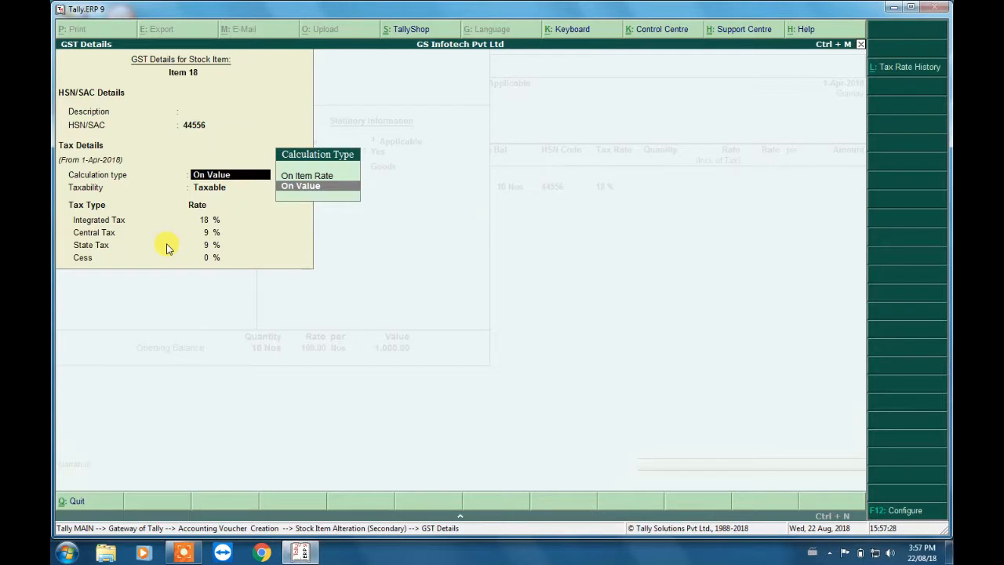
pyautogui.press('Return')
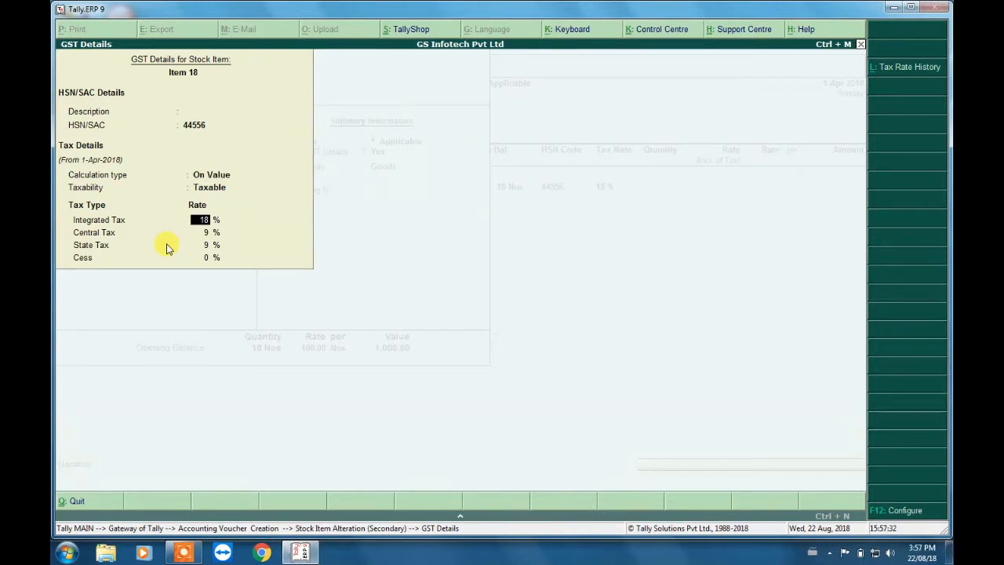
pyautogui.press('Escape')
pyautogui.press('Return')
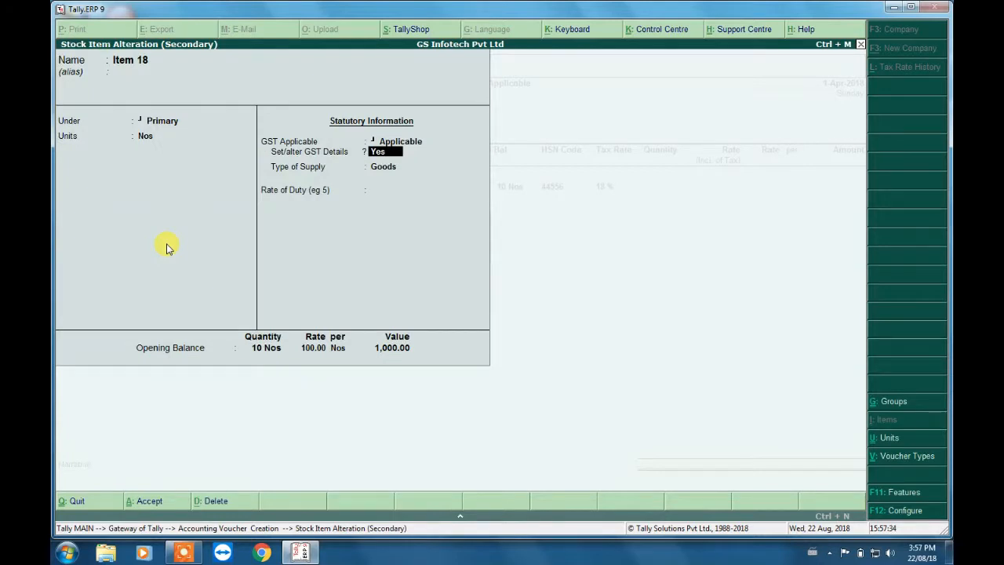
pyautogui.press('Escape')
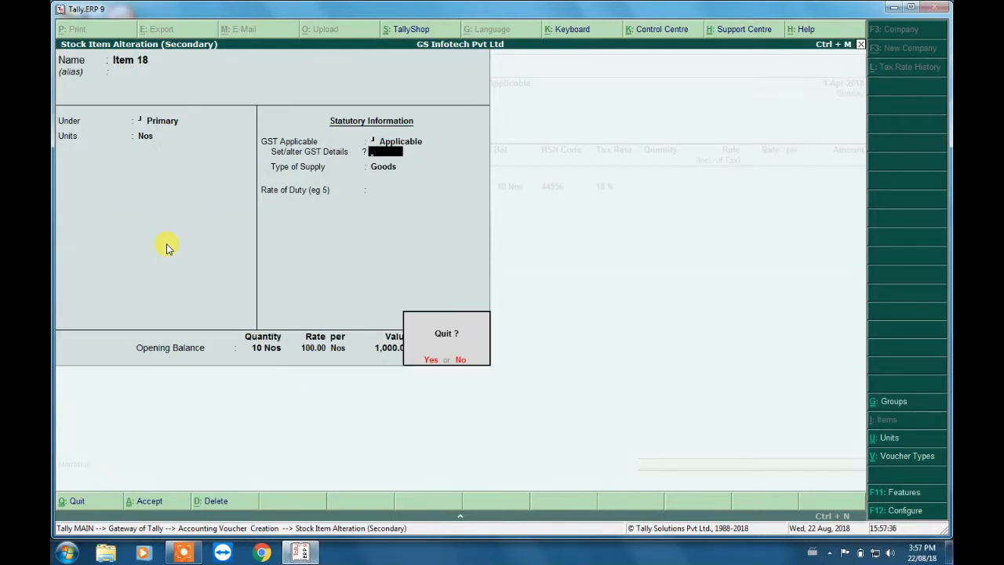
pyautogui.press('Return')
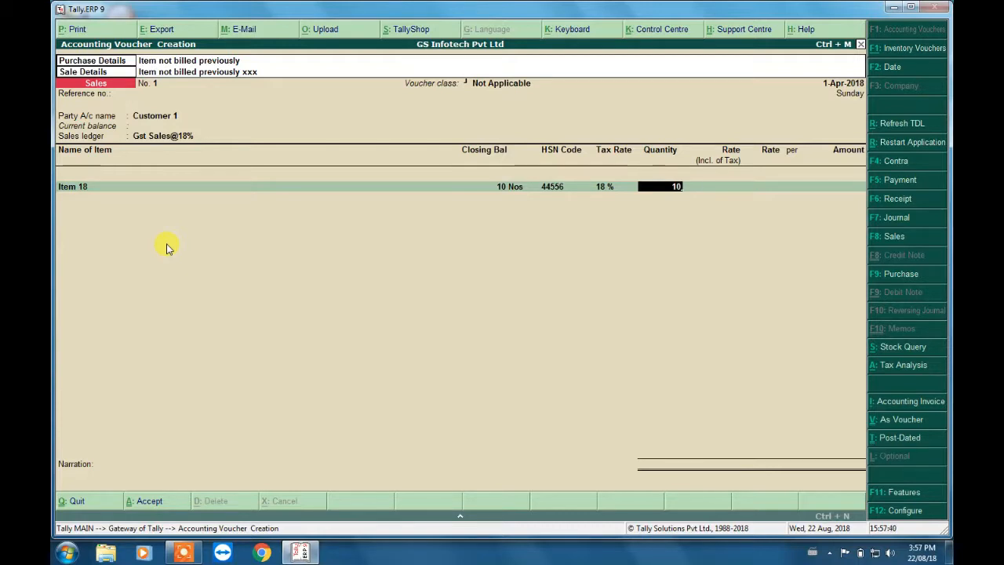
# - Enter a quantity of 10 Nos and a tax-inclusive rate of 150 for Item 18
pyautogui.press('Return')
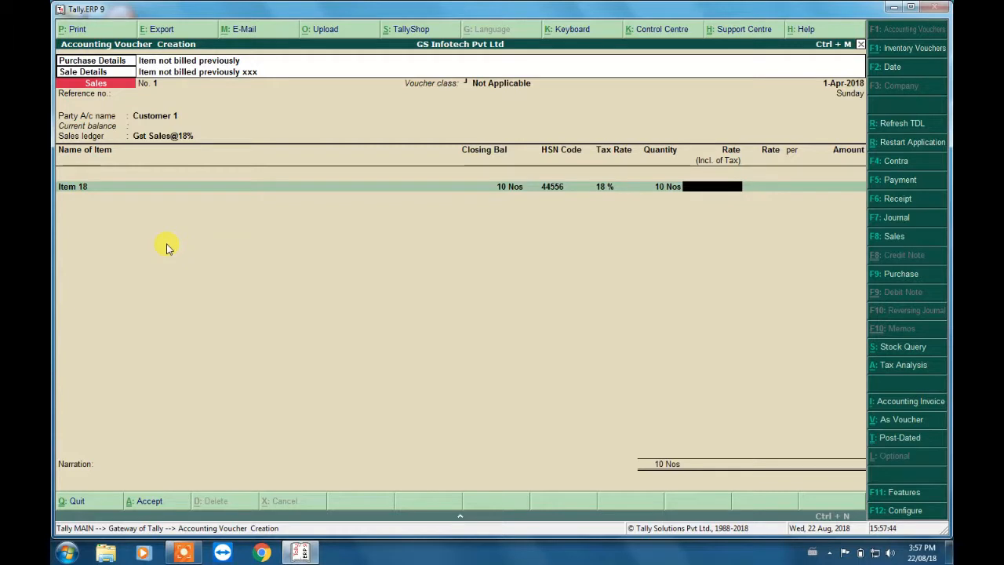
pyautogui.write('150')
pyautogui.press('Return')
pyautogui.press('Return')
pyautogui.press('Return')
# - End the item list and accept the Output Cgst@9%, Output Sgst@9% and Round Off +\- ledger lines
pyautogui.press('Return')
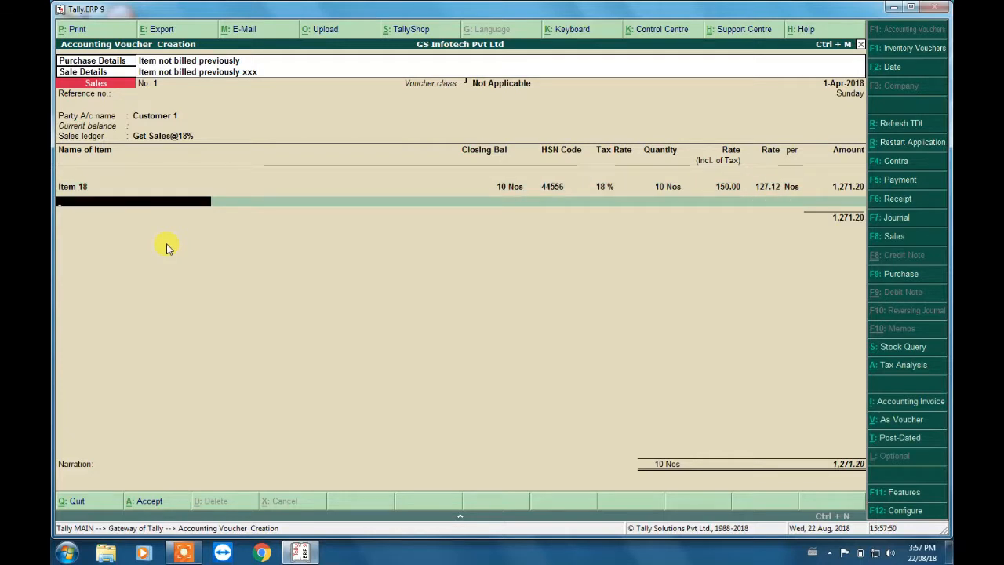
pyautogui.press('Return')
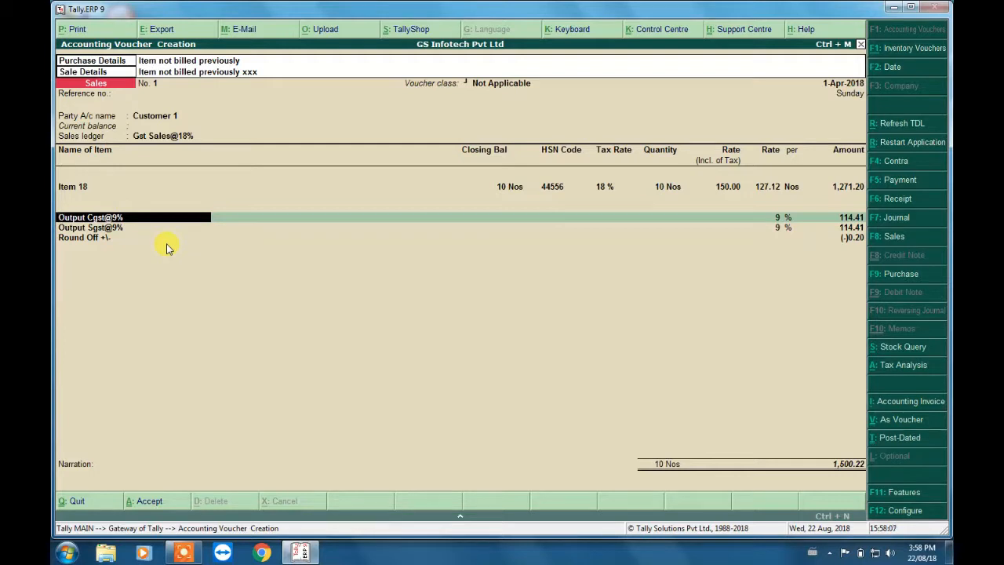
pyautogui.press('Return')
pyautogui.press('Return')
pyautogui.press('Return')
pyautogui.press('Return')
pyautogui.press('Return')
pyautogui.press('Return')
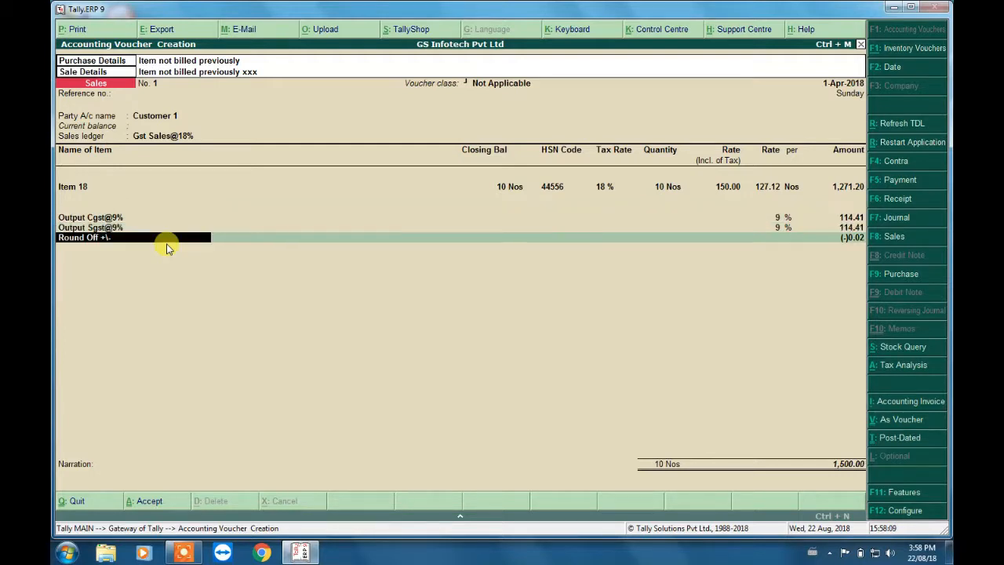
# - Save the sales voucher with a blank narration and decline mailing the invoice to the party
pyautogui.press('Return')
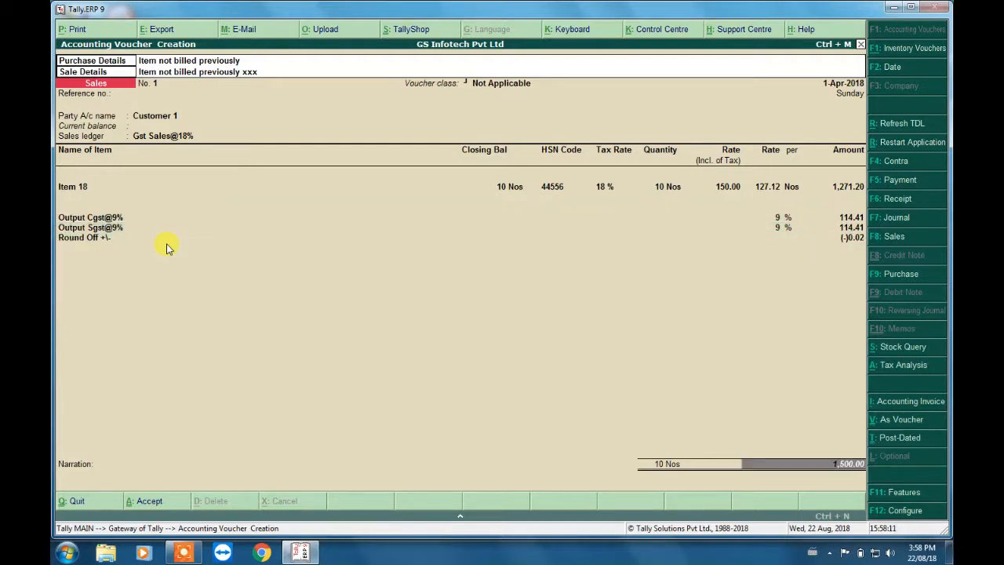
pyautogui.press('Return')
pyautogui.press('Return')
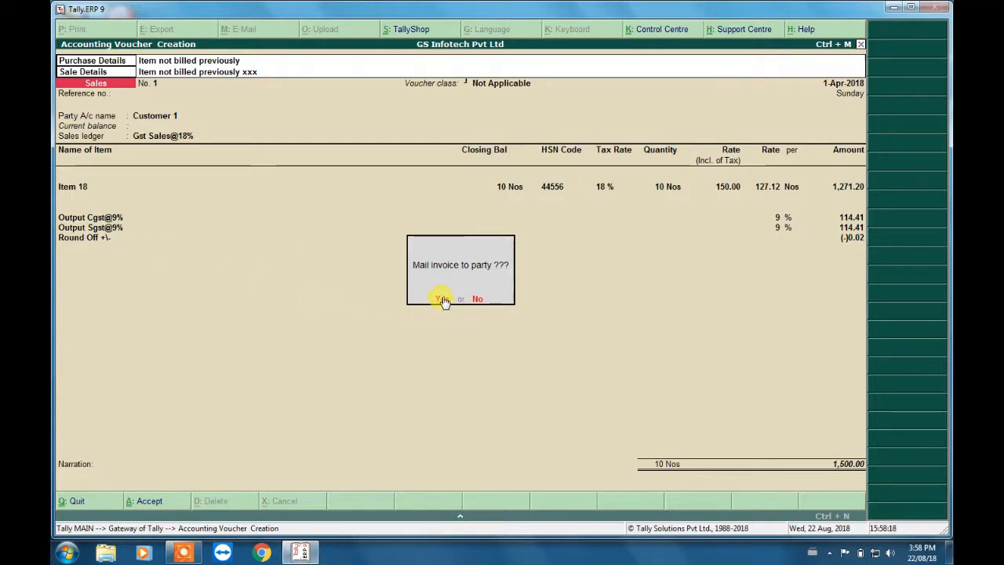
pyautogui.click(477, 299)
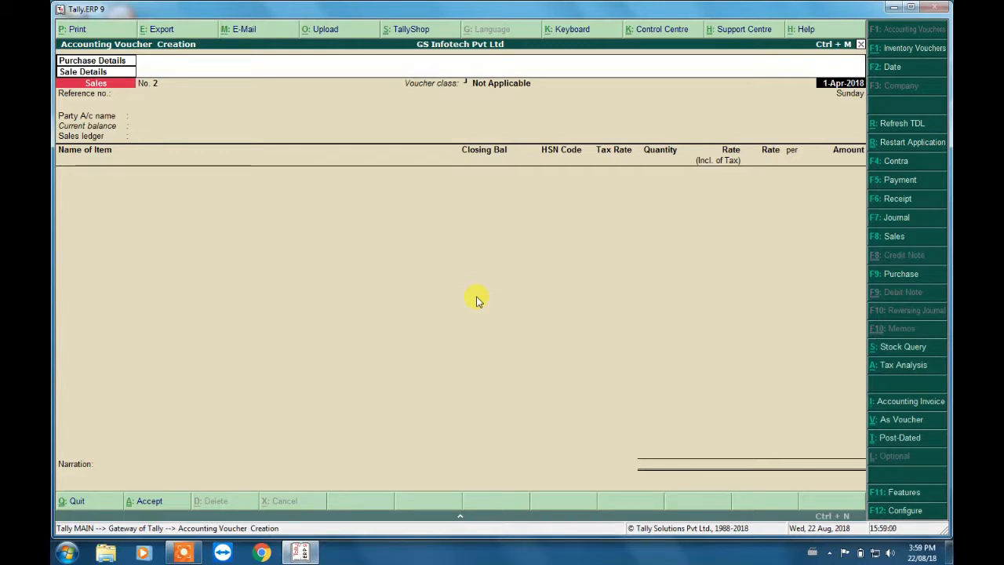
# - Leave voucher creation and open the list of voucher types for alteration
pyautogui.press('Escape')
pyautogui.press('y')
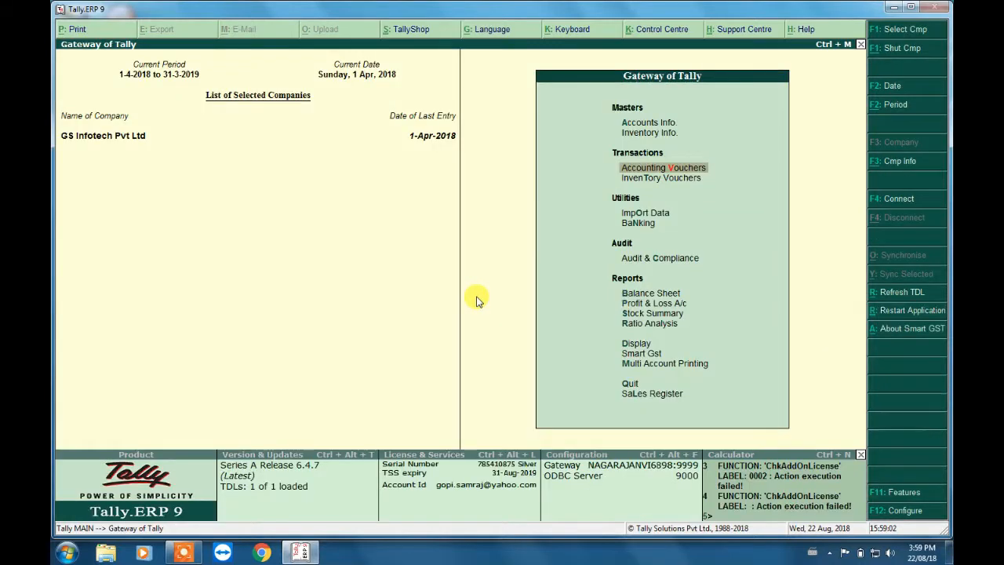
pyautogui.press('Up')
pyautogui.press('Up')
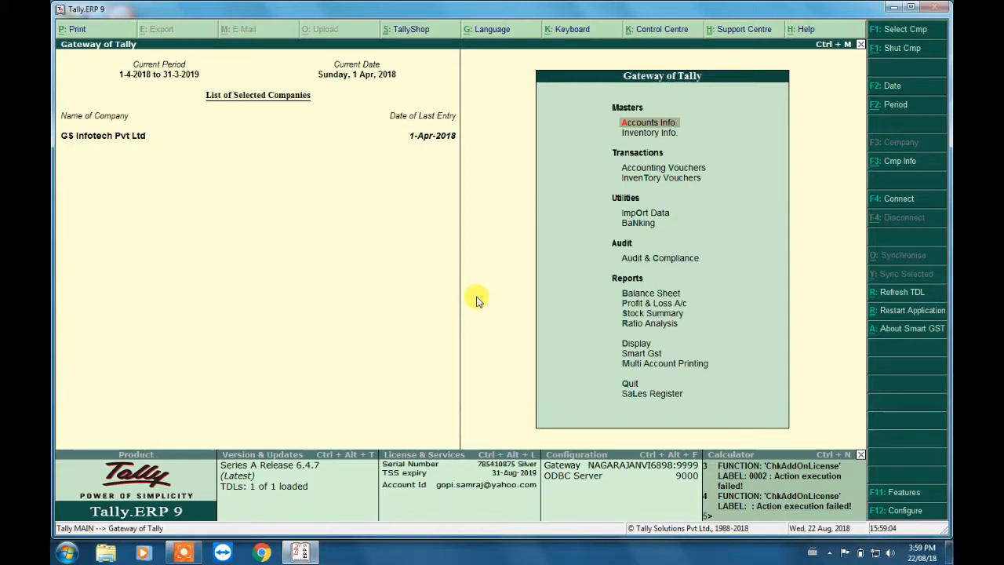
pyautogui.press('Return')
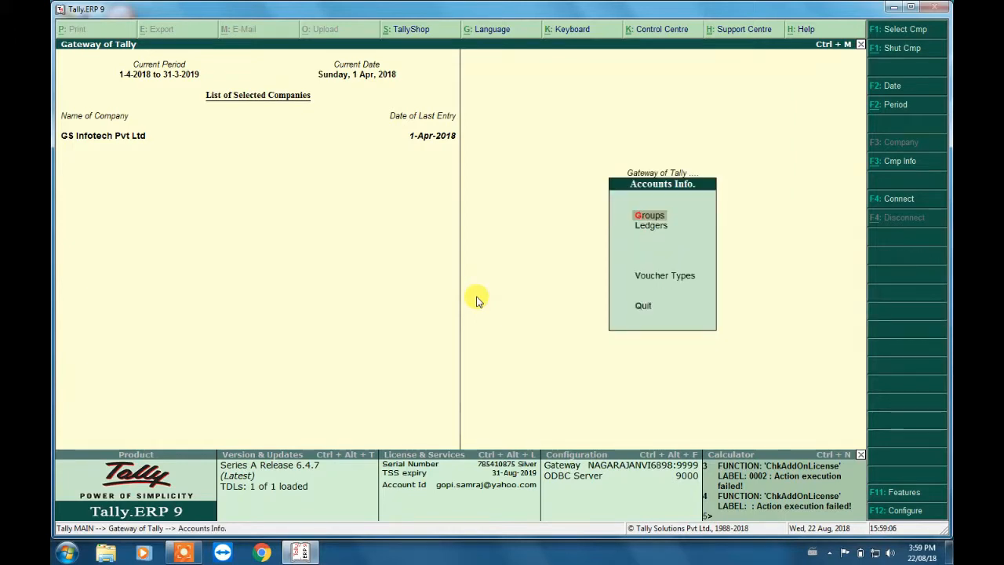
pyautogui.press('Down')
pyautogui.press('Down')
pyautogui.press('Return')
pyautogui.press('Down')
pyautogui.press('Down')
pyautogui.press('Return')
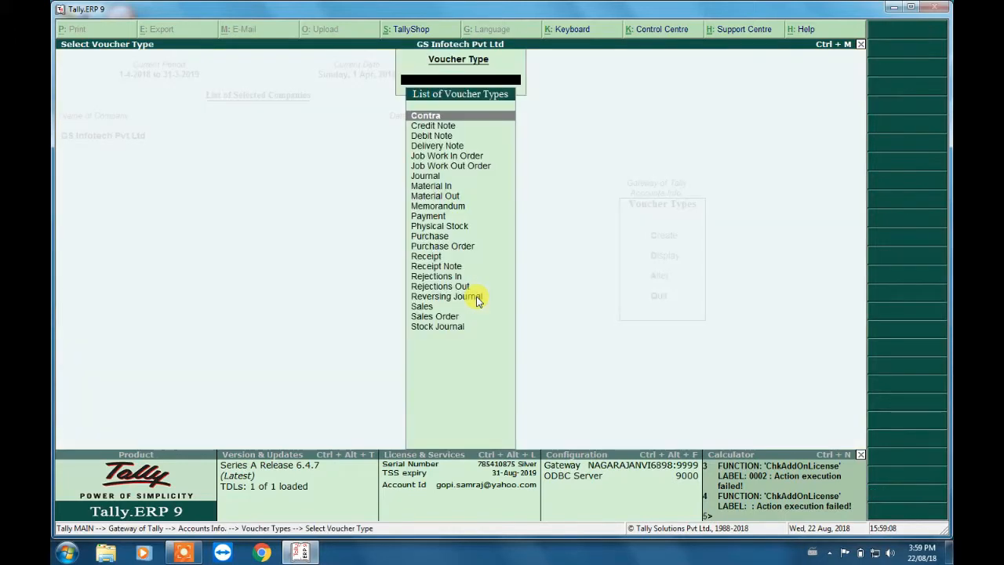
# - Open the Sales voucher type and examine the ledger allocations and additional accounting entries of its Gst class
pyautogui.write('sa')
pyautogui.press('Return')
pyautogui.press('Return')
pyautogui.press('Return')
pyautogui.press('Return')
pyautogui.press('Return')
pyautogui.press('Return')
pyautogui.press('Return')
pyautogui.press('Return')
pyautogui.press('Return')
pyautogui.press('Return')
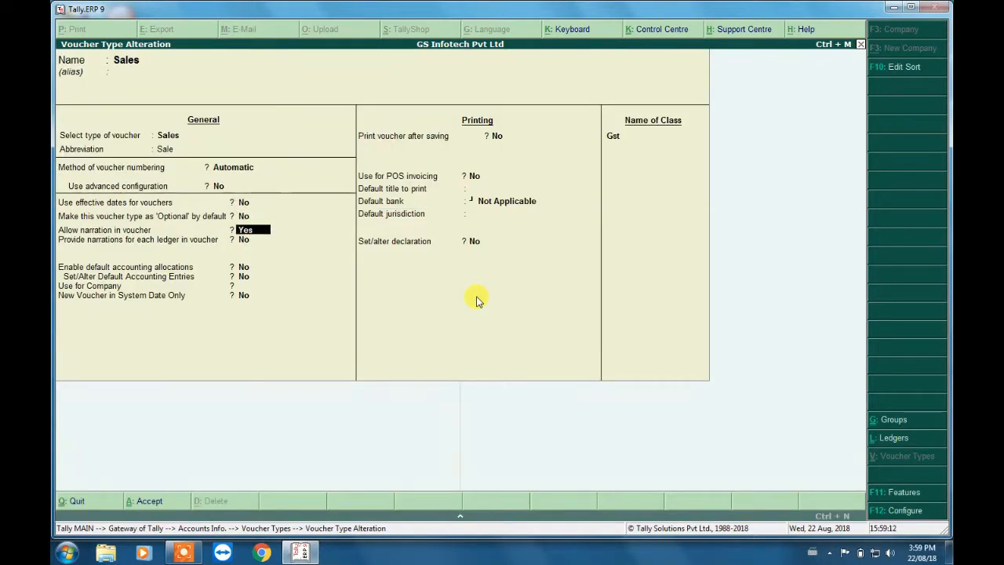
pyautogui.press('Return')
pyautogui.press('Return')
pyautogui.press('Return')
pyautogui.press('Return')
pyautogui.press('Return')
pyautogui.press('Return')
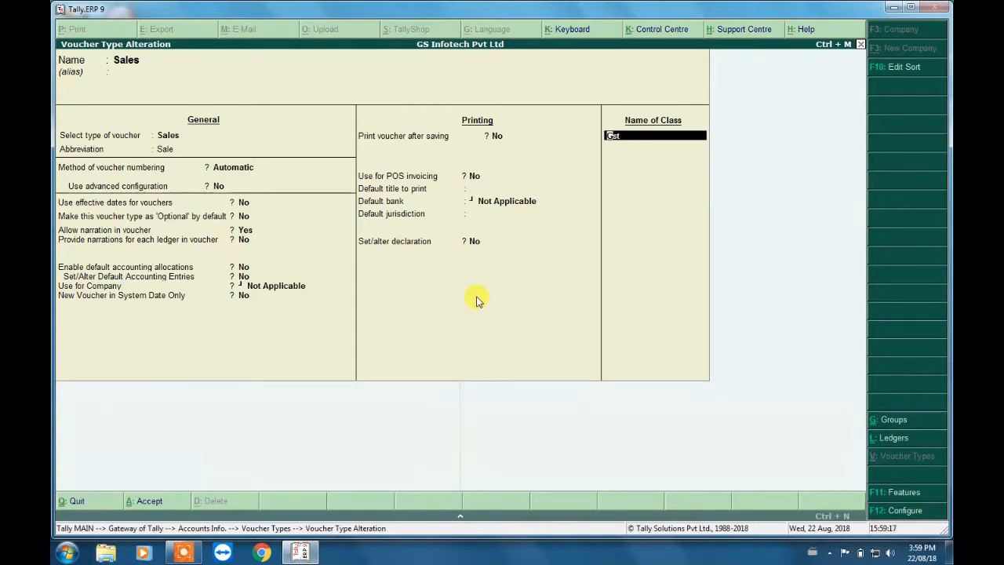
pyautogui.press('Return')
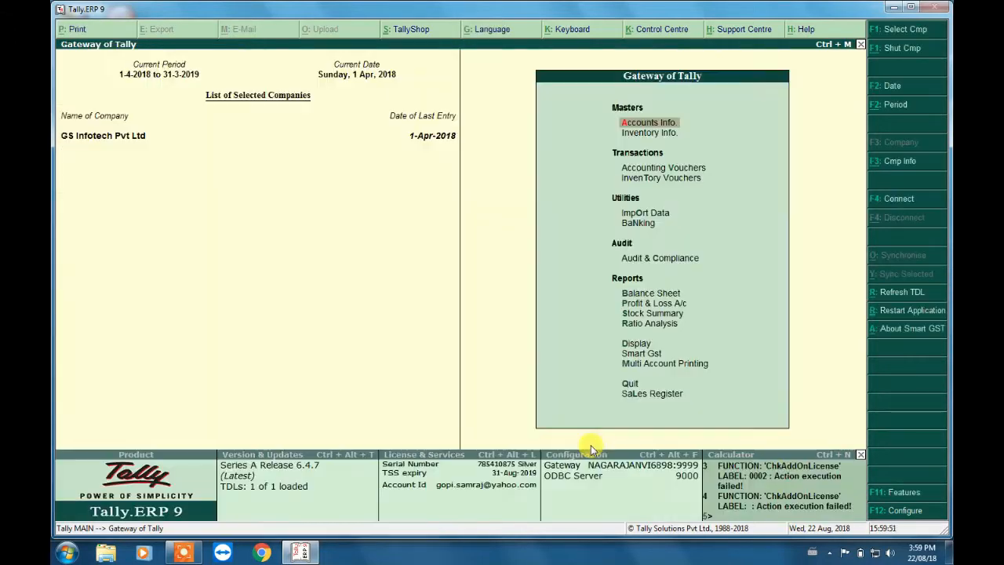
# - Start a new sales voucher from the Gateway of Tally and date it 2-Apr-2018
pyautogui.press('Down')
pyautogui.press('Down')
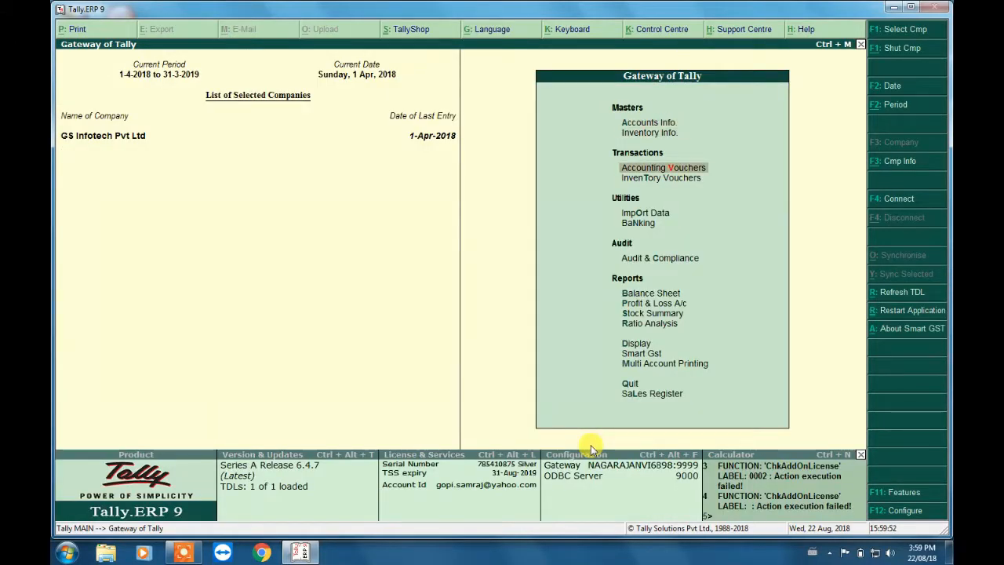
pyautogui.press('Return')
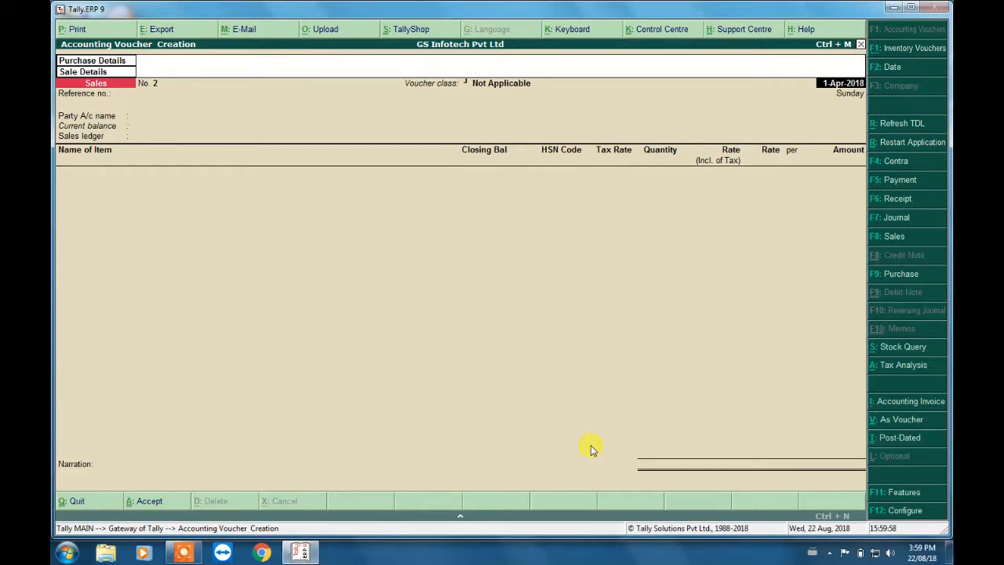
pyautogui.click(894, 67)
pyautogui.press('Return')
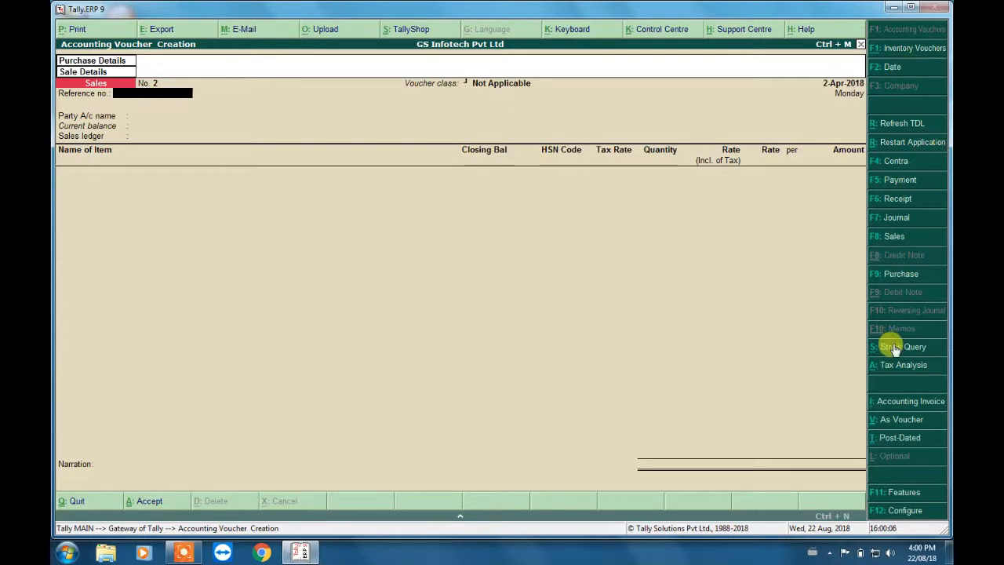
# - Apply the Gst voucher class to the sales voucher and keep its date
pyautogui.click(891, 244)
pyautogui.press('Down')
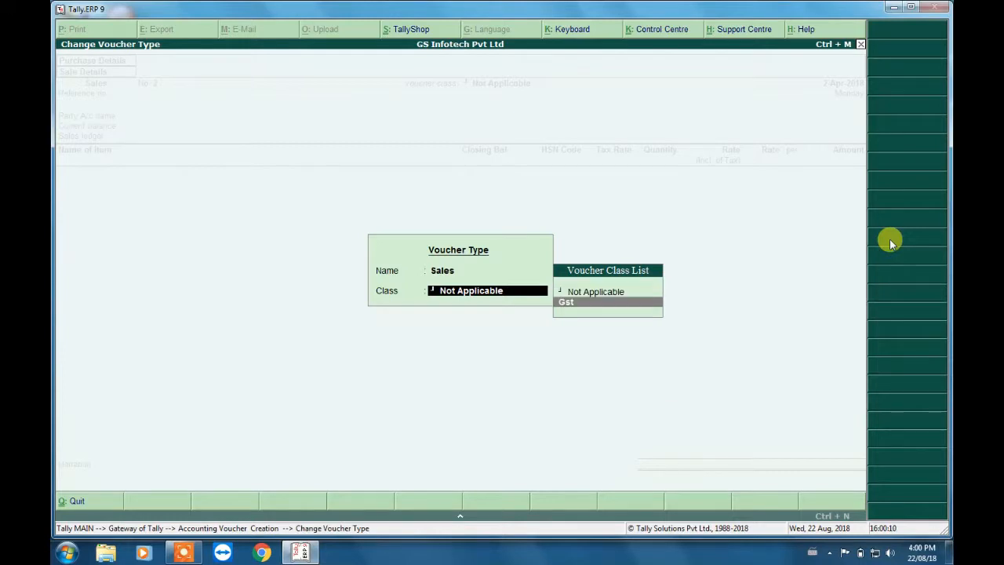
pyautogui.press('Return')
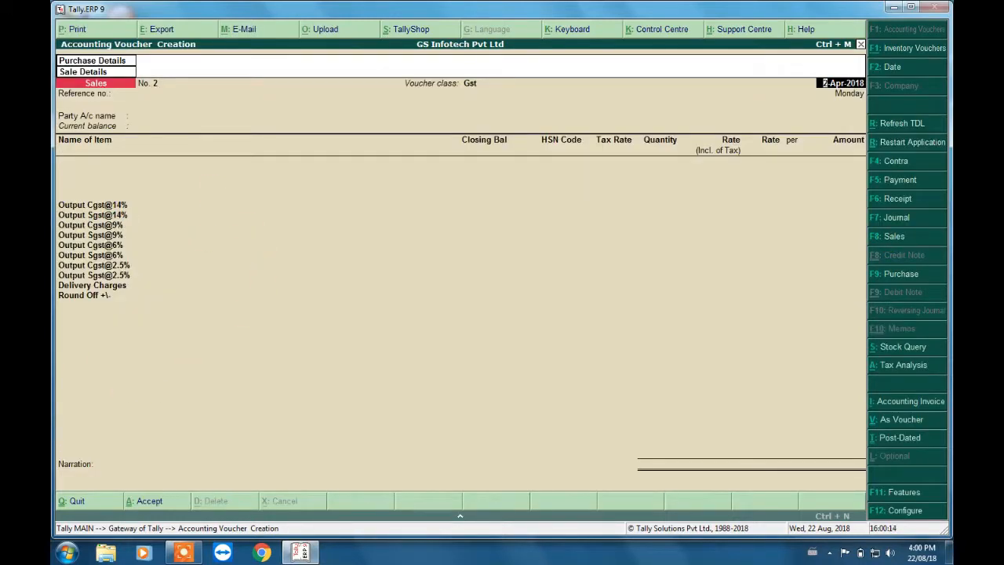
pyautogui.press('Return')
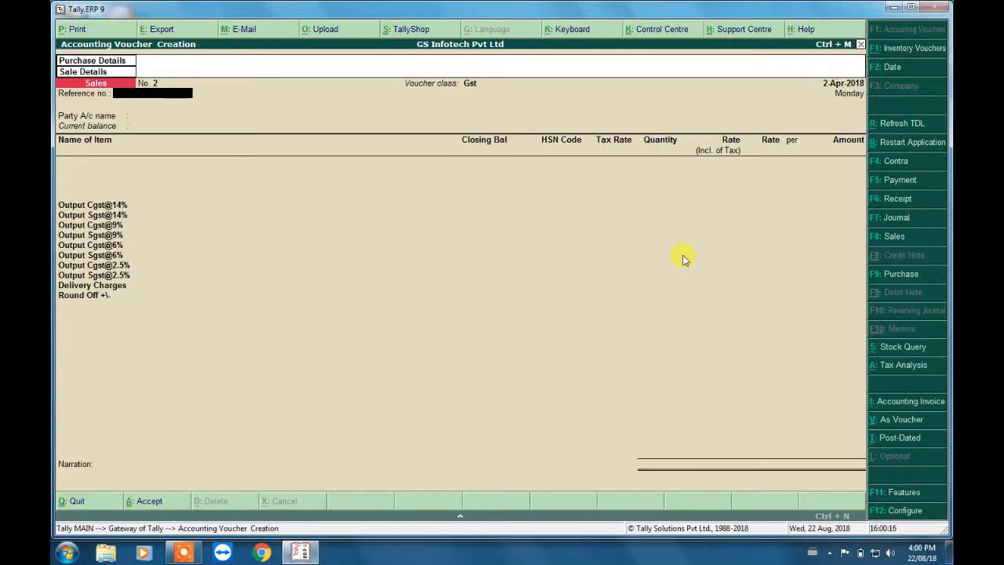
# - Leave the reference number blank, choose Customer 1 as the party and accept the party details as they are
pyautogui.press('Return')
pyautogui.press('Down')
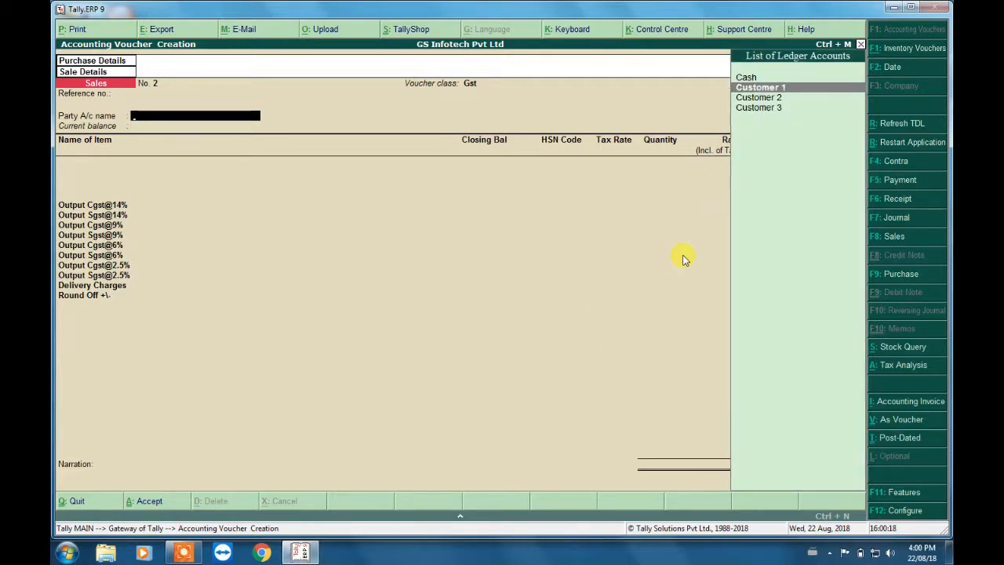
pyautogui.press('Return')
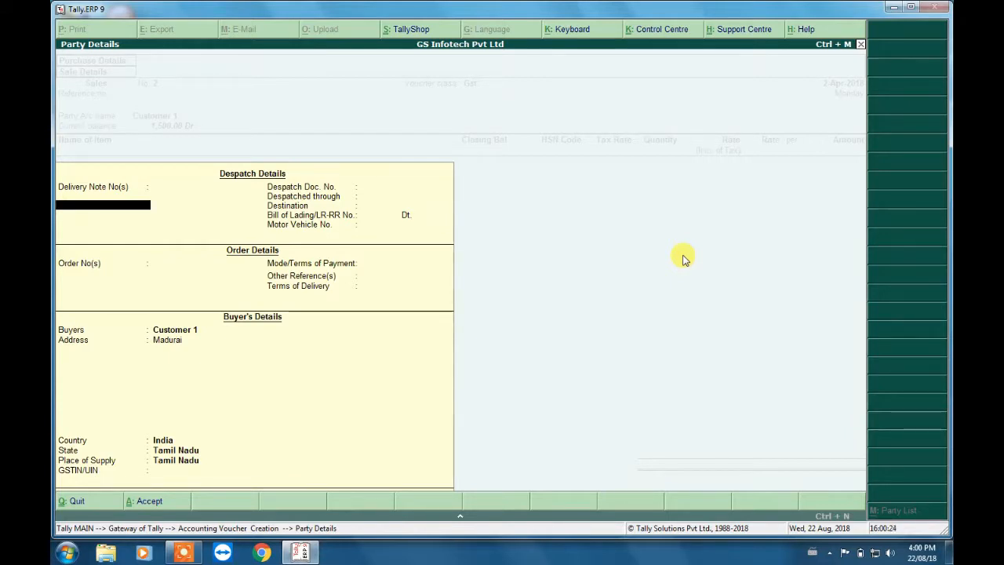
pyautogui.hotkey('ctrl', 'a')
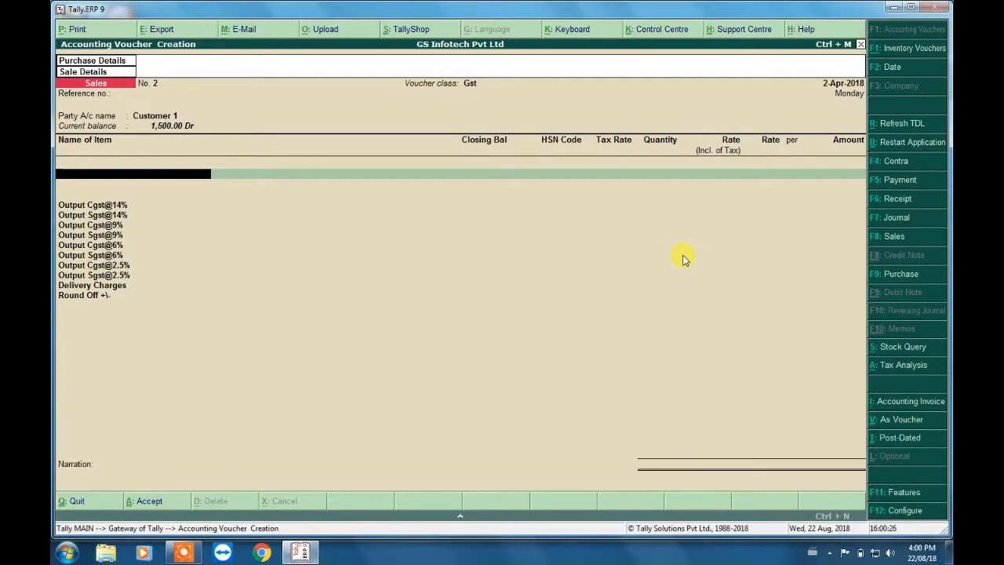
# - Add Item 5 to the sales invoice with a quantity of 1 Nos and a tax-inclusive rate of 100
pyautogui.press('Down')
pyautogui.press('Down')
pyautogui.press('Down')
pyautogui.press('Down')
pyautogui.press('Return')
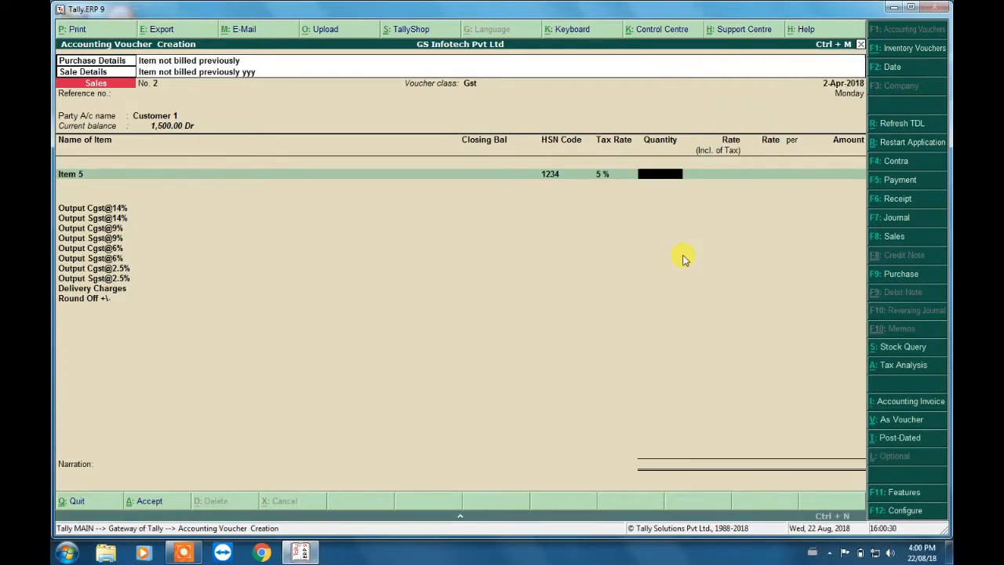
pyautogui.press('Return')
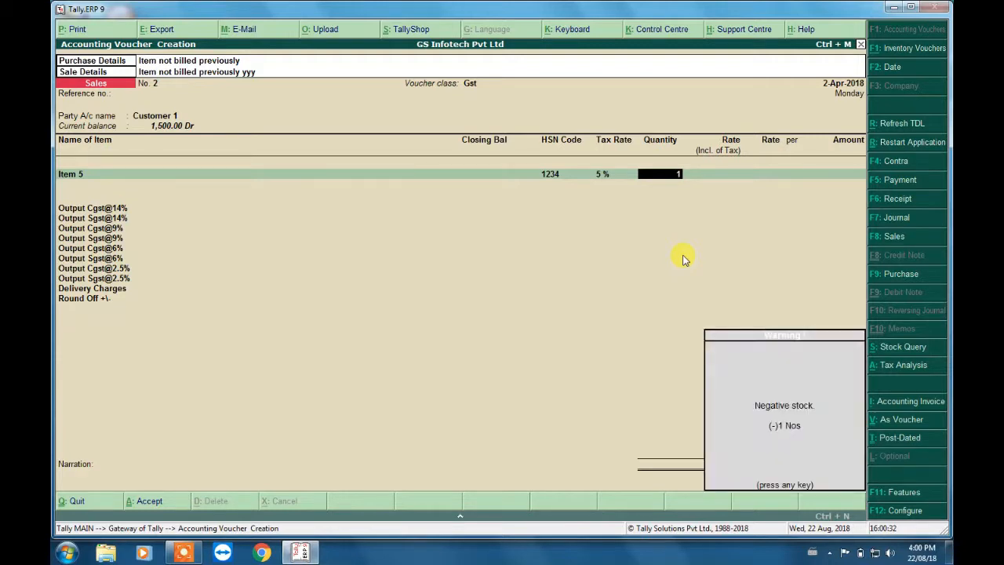
pyautogui.write('100')
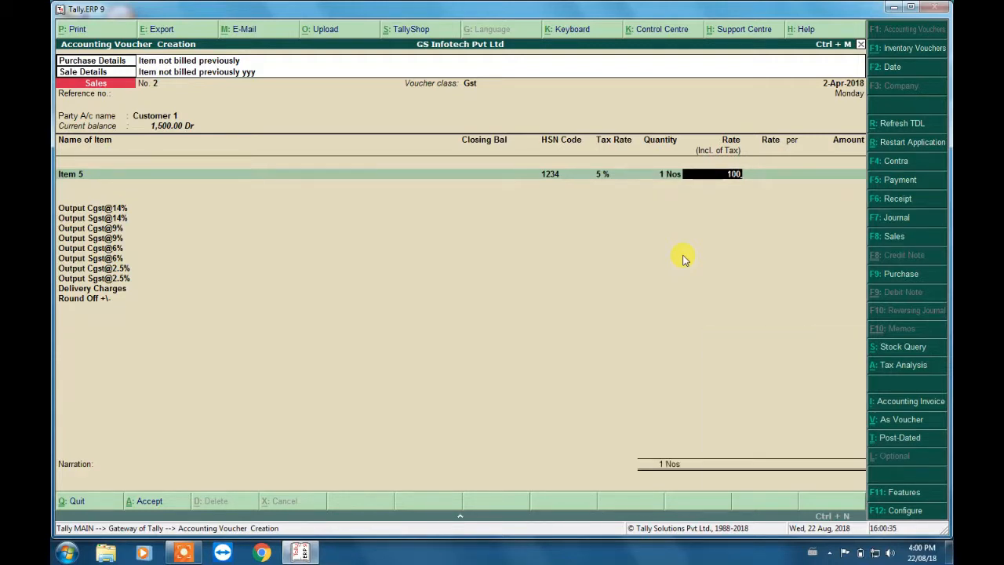
pyautogui.press('Return')
pyautogui.press('Return')
pyautogui.press('Return')
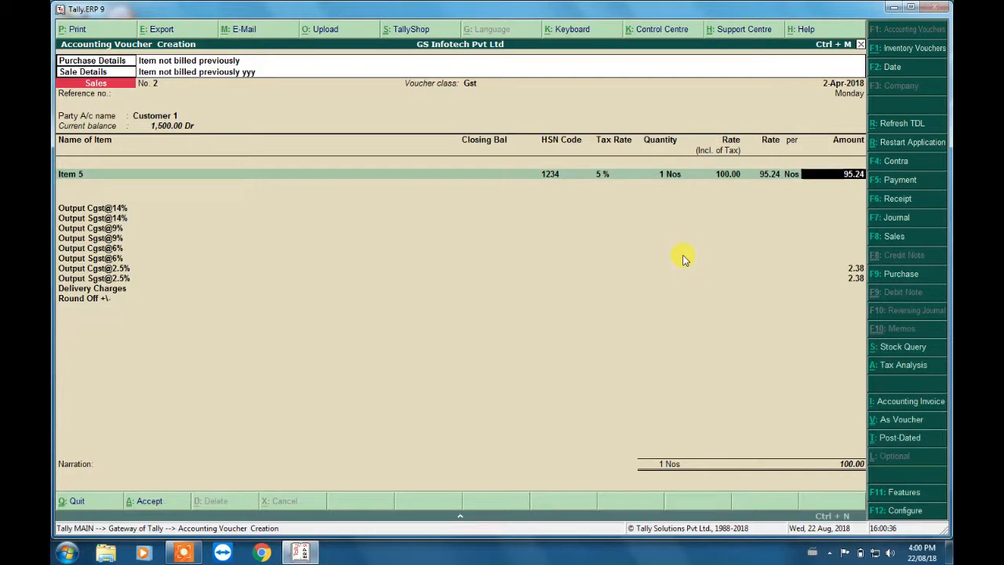
pyautogui.press('Return')
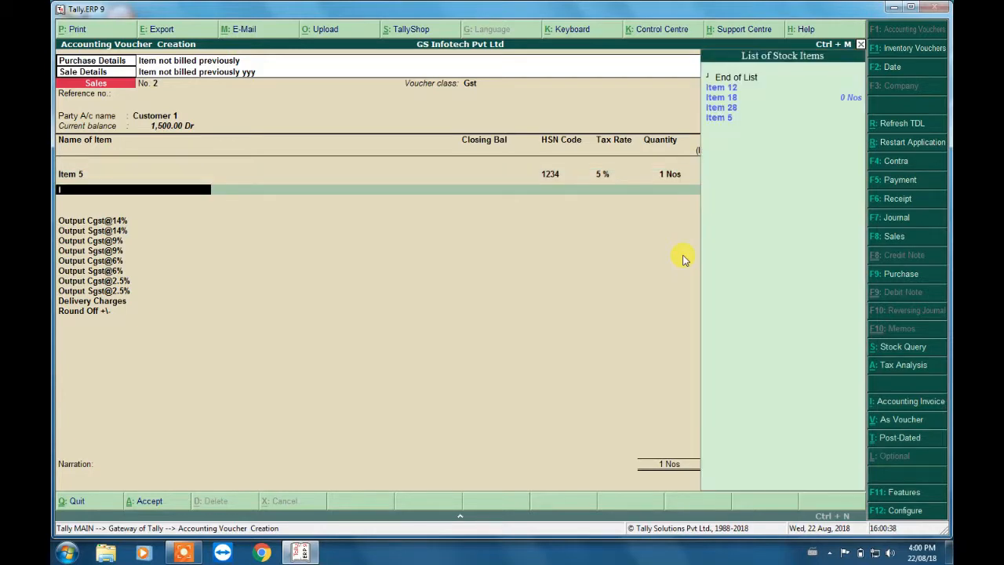
# - Add Item 12 to the invoice with a quantity of 1 Nos and a tax-inclusive rate of 200
pyautogui.write('It')
pyautogui.press('Down')
pyautogui.press('Return')
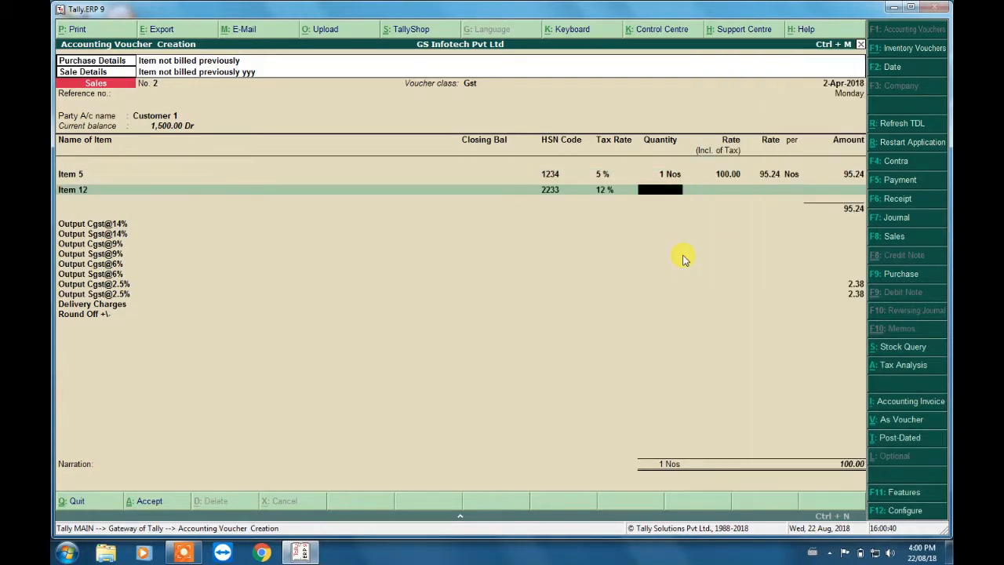
pyautogui.press('Return')
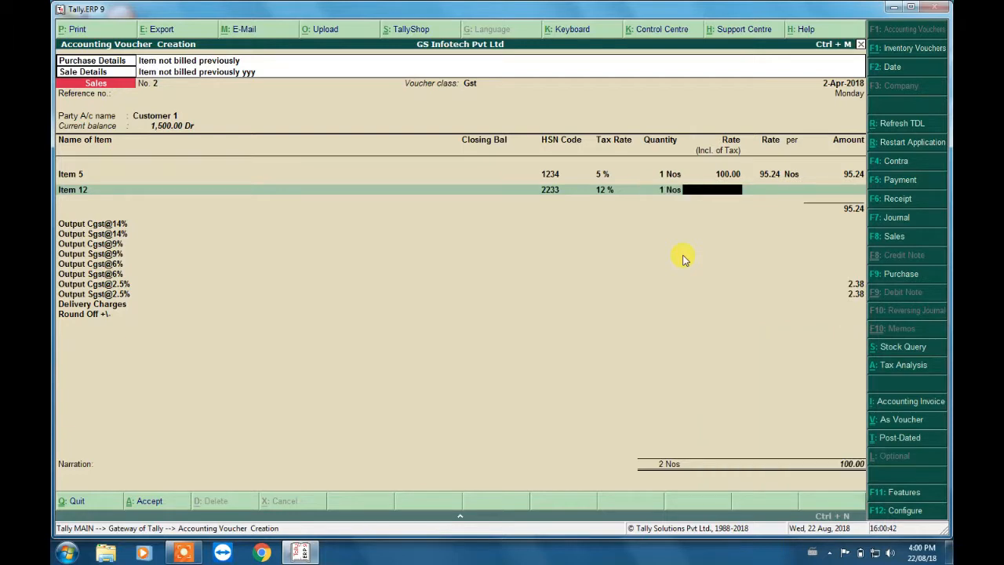
pyautogui.write('200')
pyautogui.press('Return')
pyautogui.press('Return')
pyautogui.press('Return')
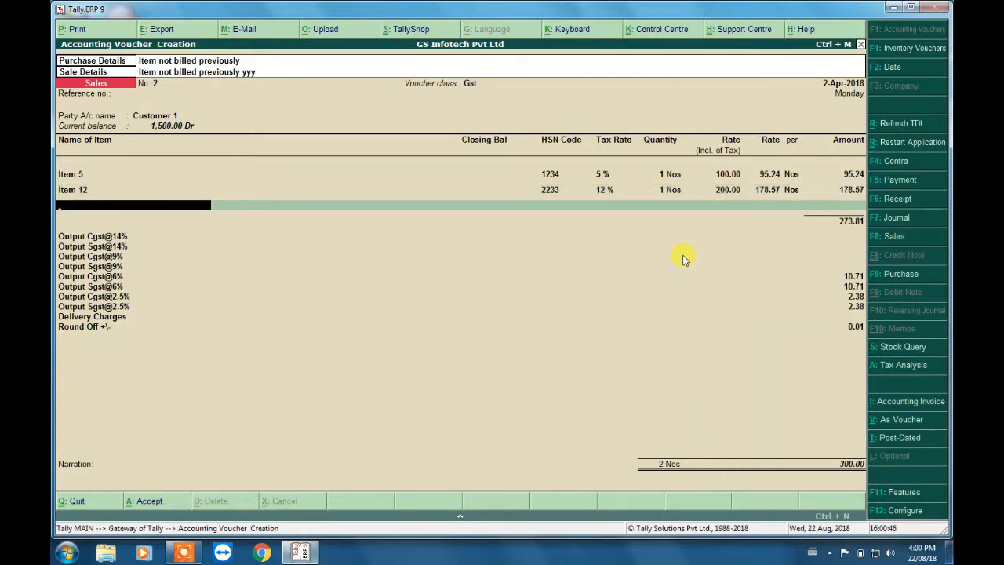
# - Add Item 18 to the invoice with a quantity of 1 Nos and a tax-inclusive rate of 300
pyautogui.press('Down')
pyautogui.press('Down')
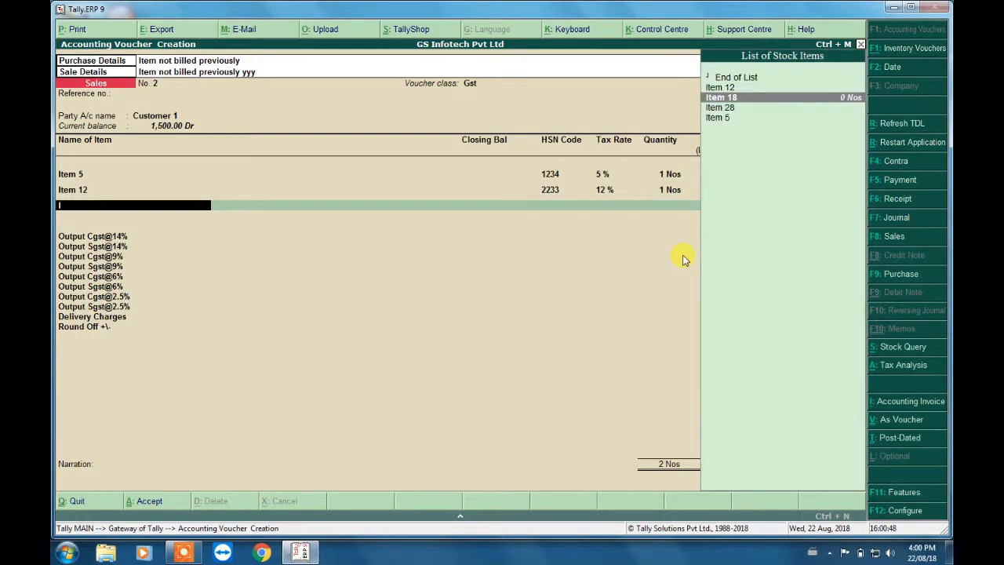
pyautogui.press('Return')
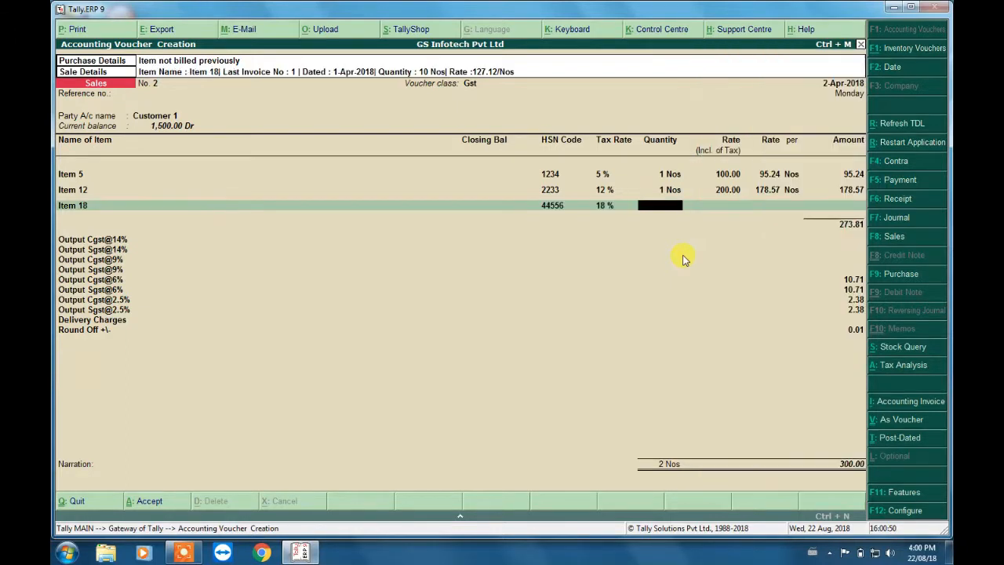
pyautogui.press('Return')
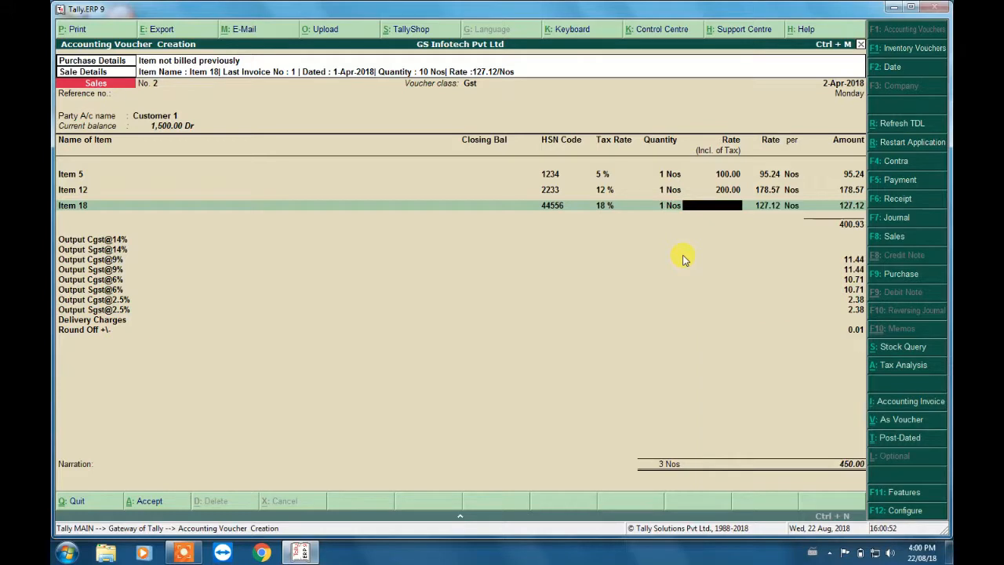
pyautogui.write('300')
pyautogui.press('Return')
pyautogui.press('Return')
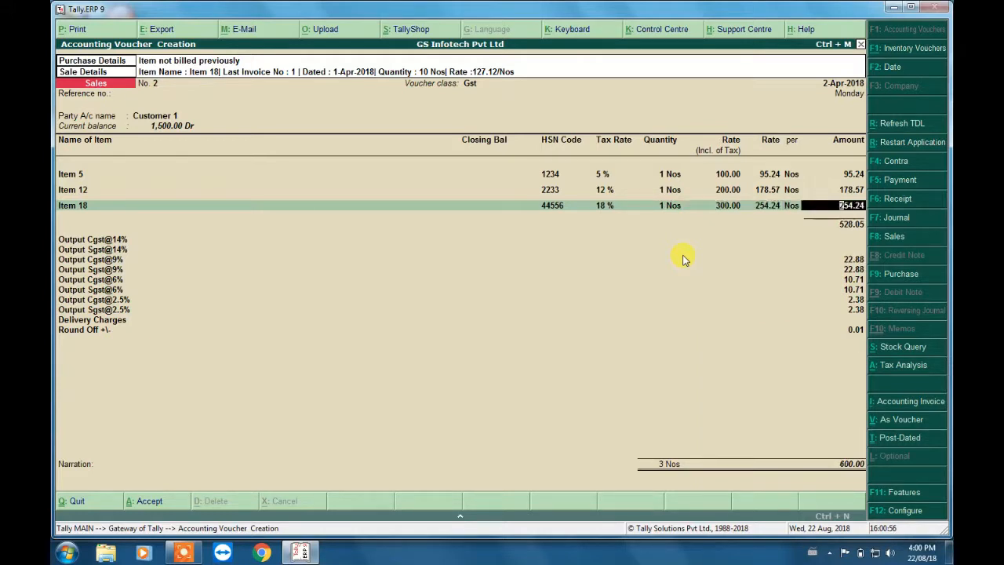
pyautogui.press('Return')
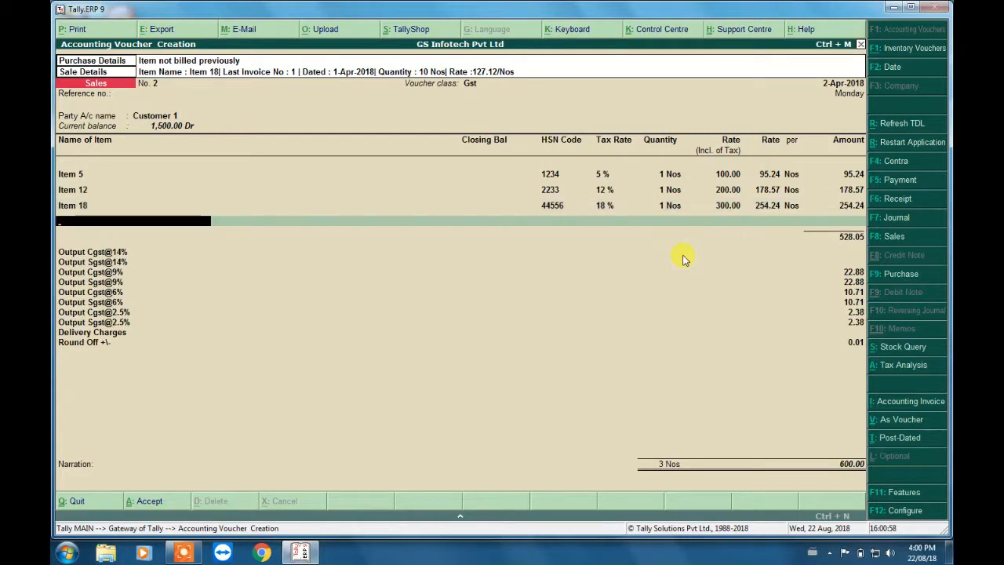
# - Add Item 28 to the invoice with a quantity of 1 Nos and a tax-inclusive rate of 500
pyautogui.press('Down')
pyautogui.press('Down')
pyautogui.press('Down')
pyautogui.press('Return')
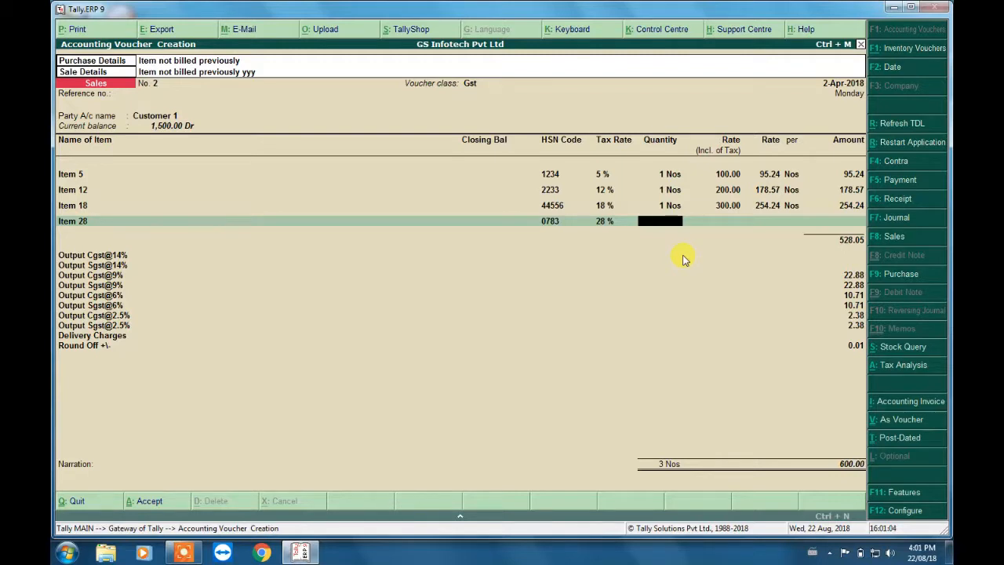
pyautogui.write('1')
pyautogui.press('Return')
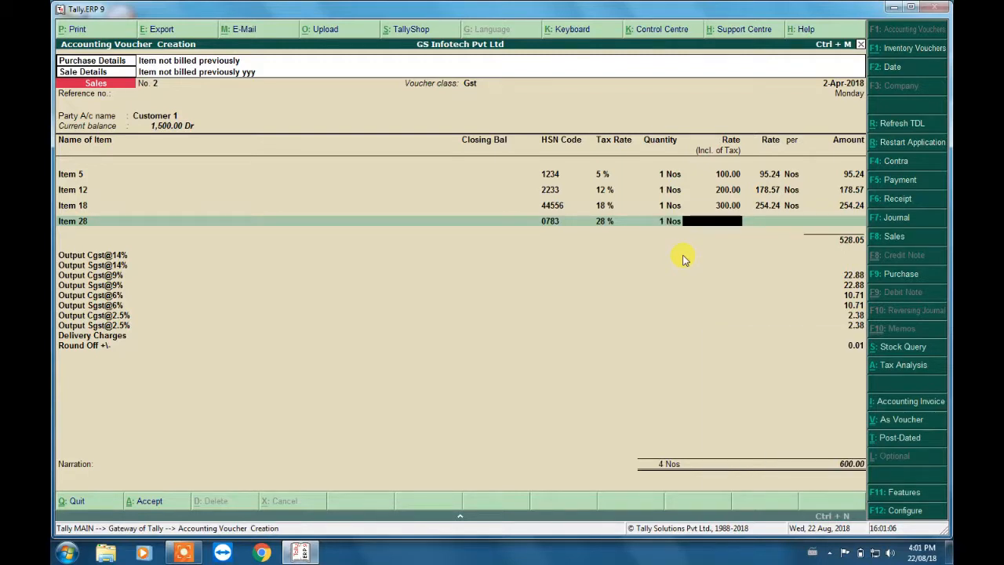
pyautogui.write('500')
pyautogui.press('Return')
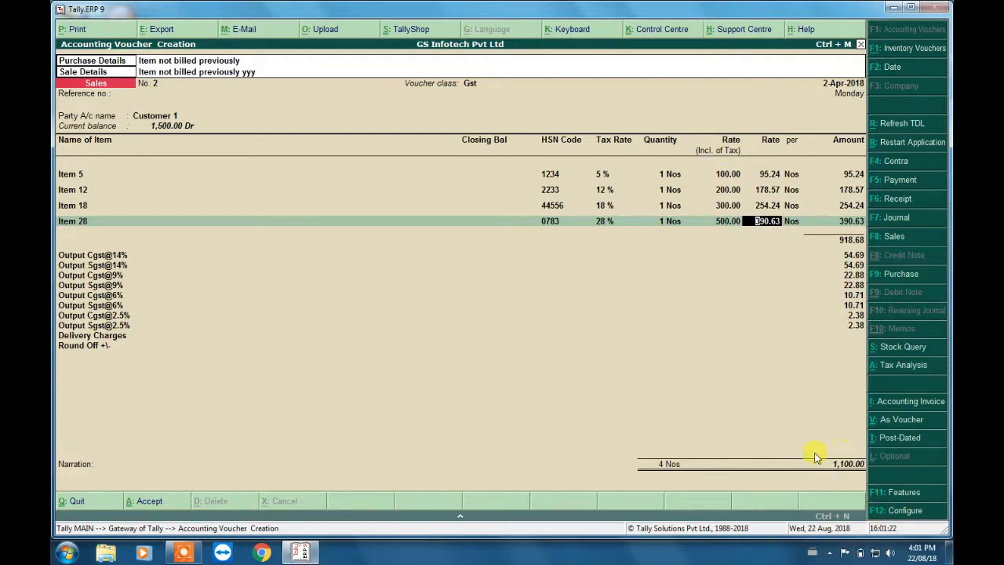
pyautogui.press('Return')
pyautogui.press('Return')
pyautogui.press('Return')
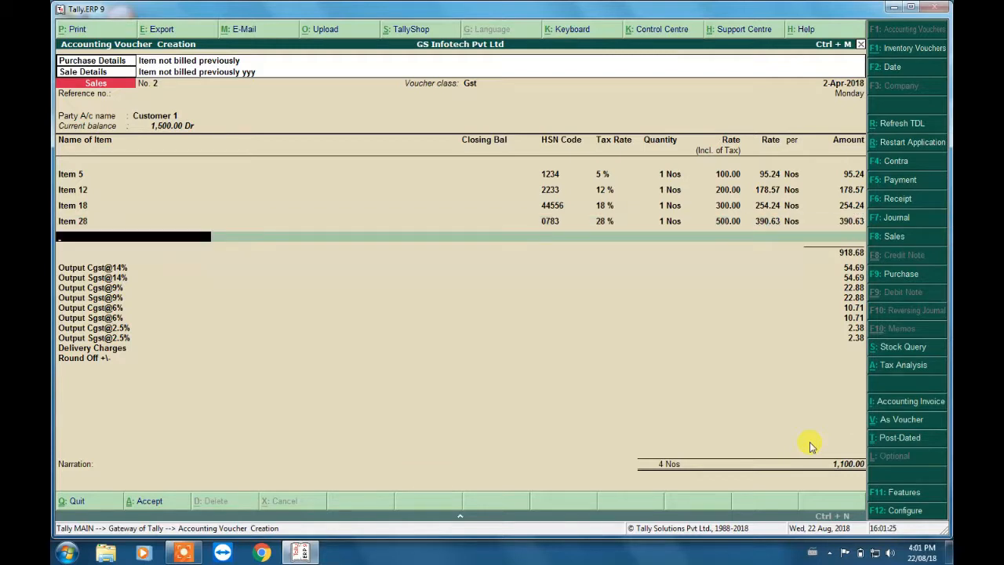
# - End the item list and enter delivery charges of 100 on the invoice
pyautogui.press('Return')
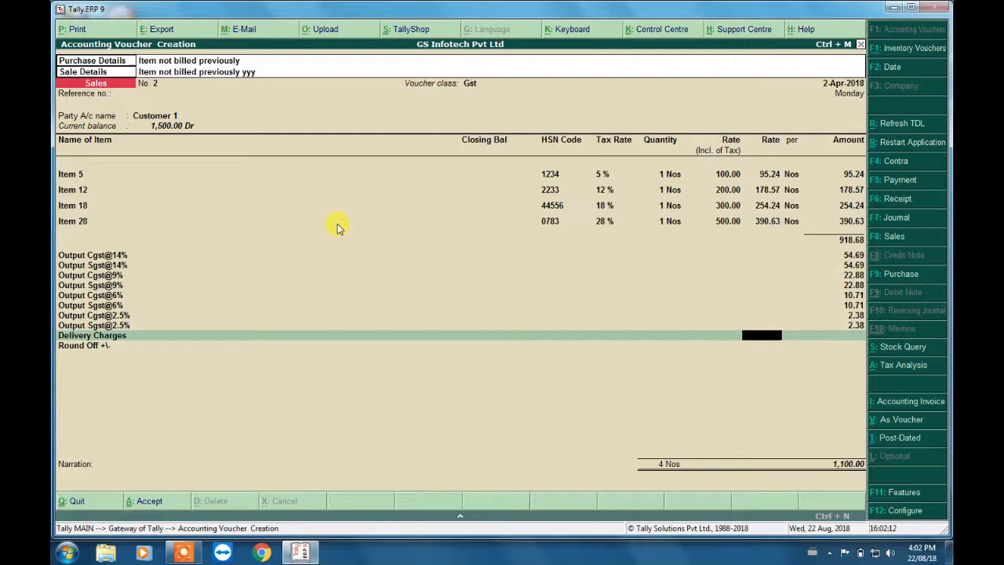
pyautogui.press('Return')
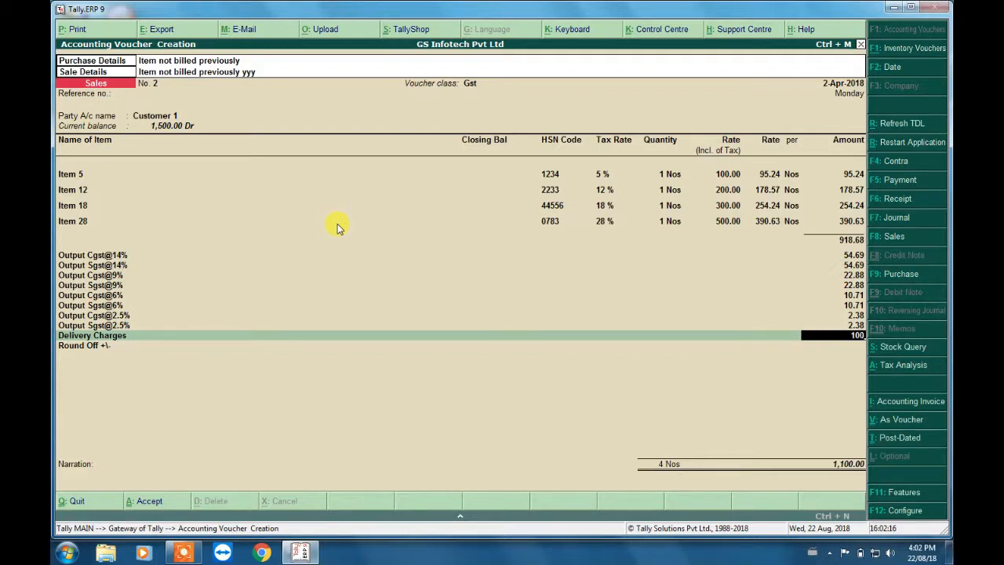
pyautogui.press('Return')
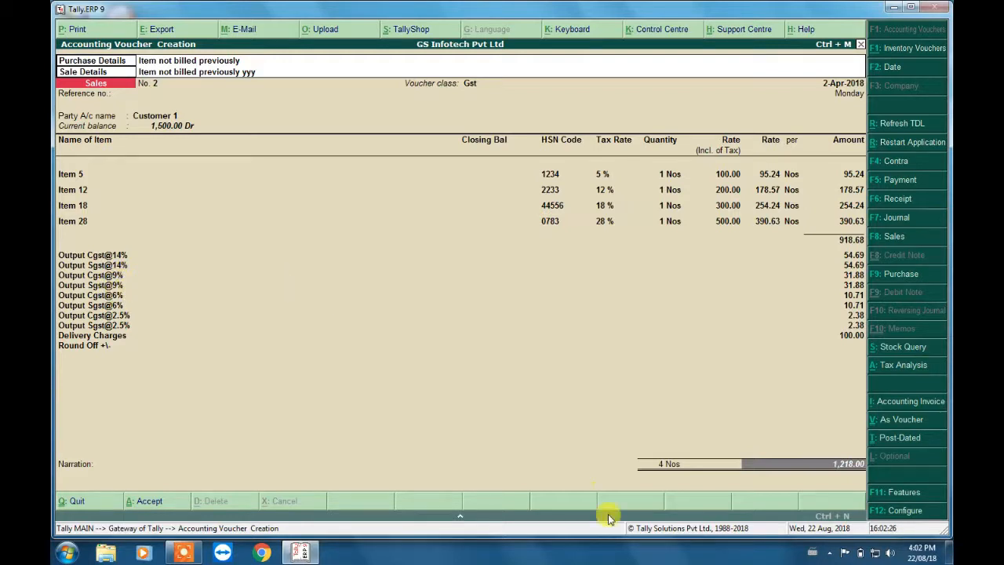
# - Save the sales invoice with a blank narration and agree to mail it to the party
pyautogui.press('Return')
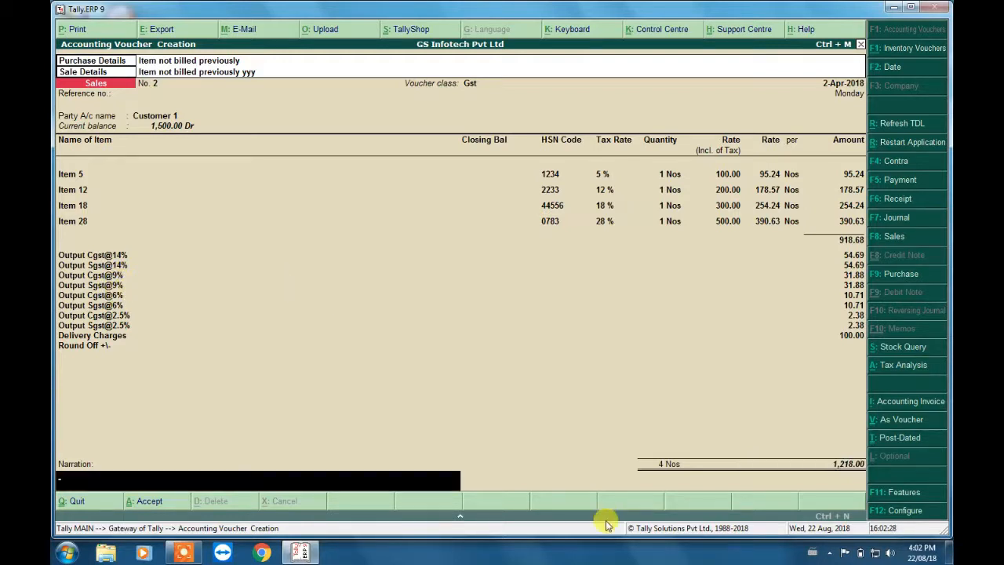
pyautogui.press('Return')
pyautogui.press('Return')
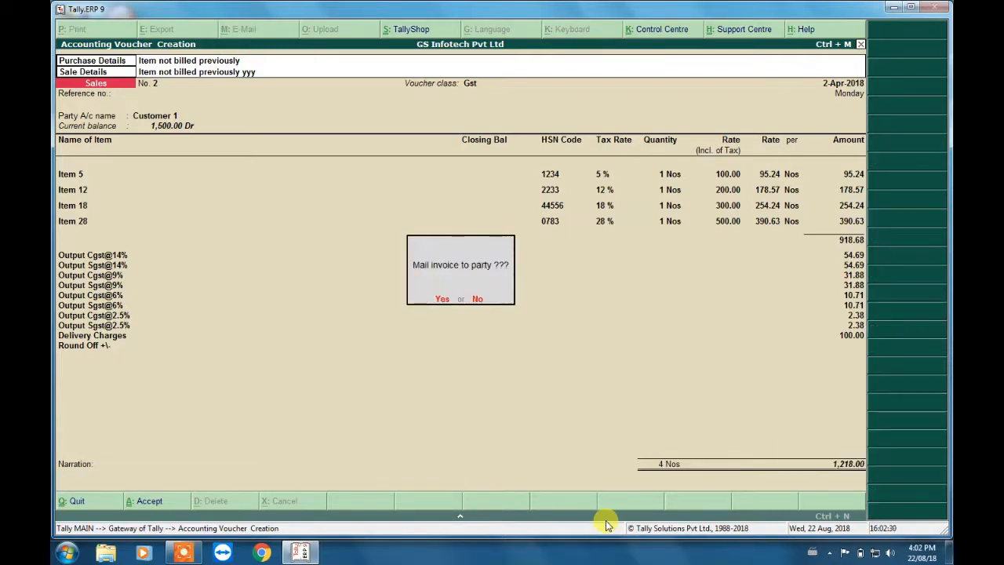
pyautogui.click(442, 299)
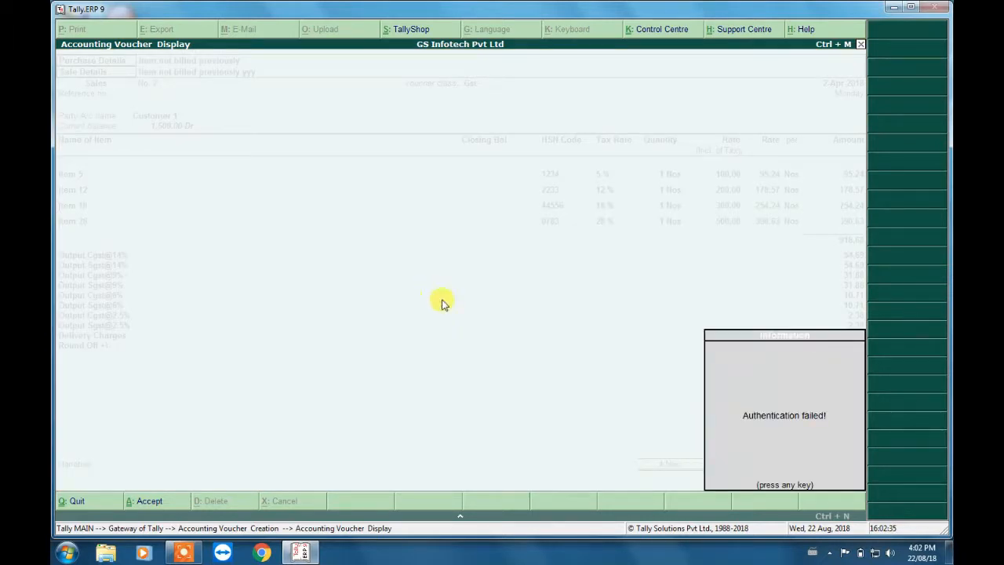
pyautogui.press('Return')
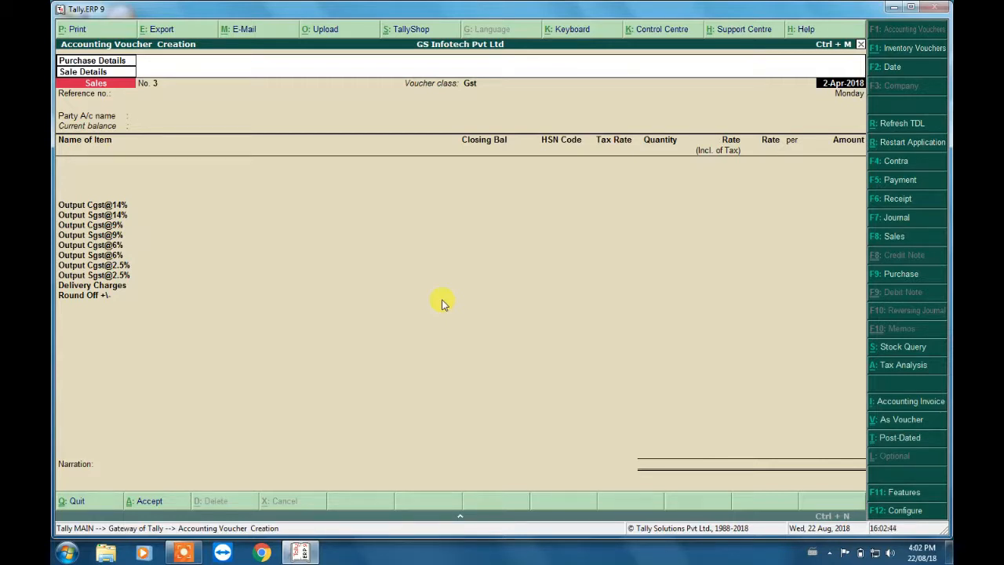
# - Quit voucher creation and open the Sales Register report from the Gateway of Tally
pyautogui.press('Escape')
pyautogui.press('Return')
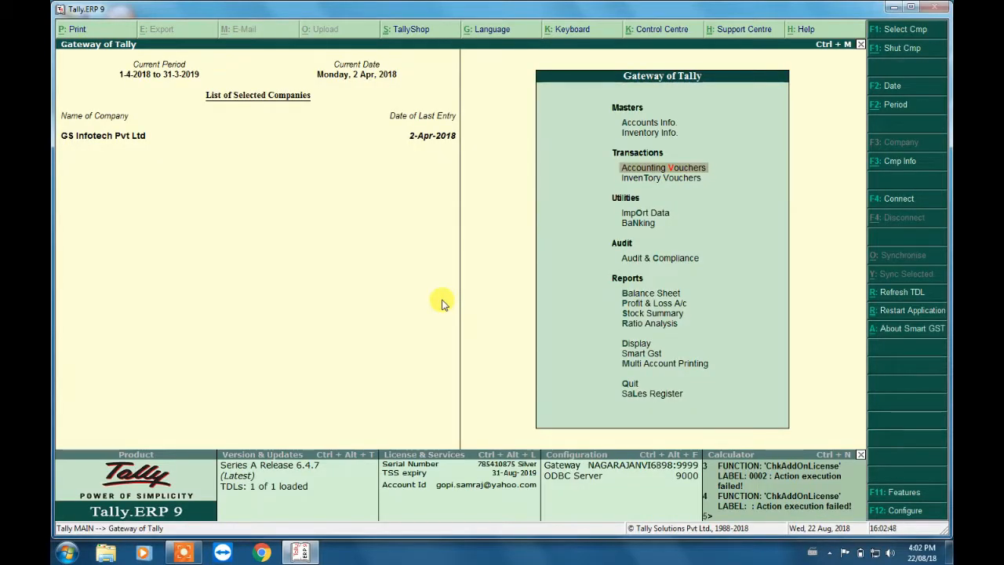
pyautogui.press('Down')
pyautogui.press('Down')
pyautogui.press('Down')
pyautogui.press('Down')
pyautogui.press('Down')
pyautogui.press('Down')
pyautogui.press('Down')
pyautogui.press('Down')
pyautogui.press('Down')
pyautogui.press('Down')
pyautogui.press('Down')
pyautogui.press('Down')
pyautogui.press('Down')
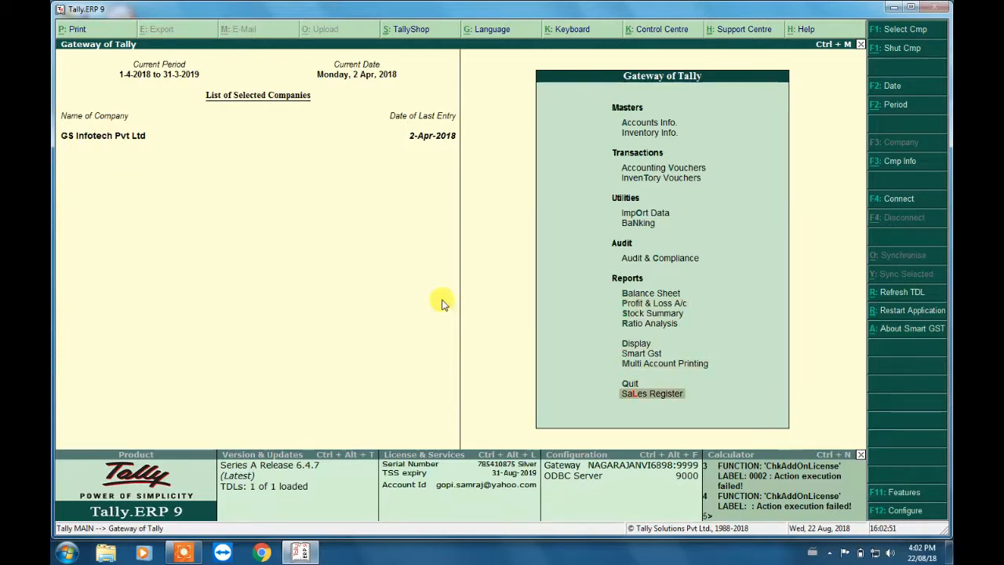
pyautogui.press('Return')
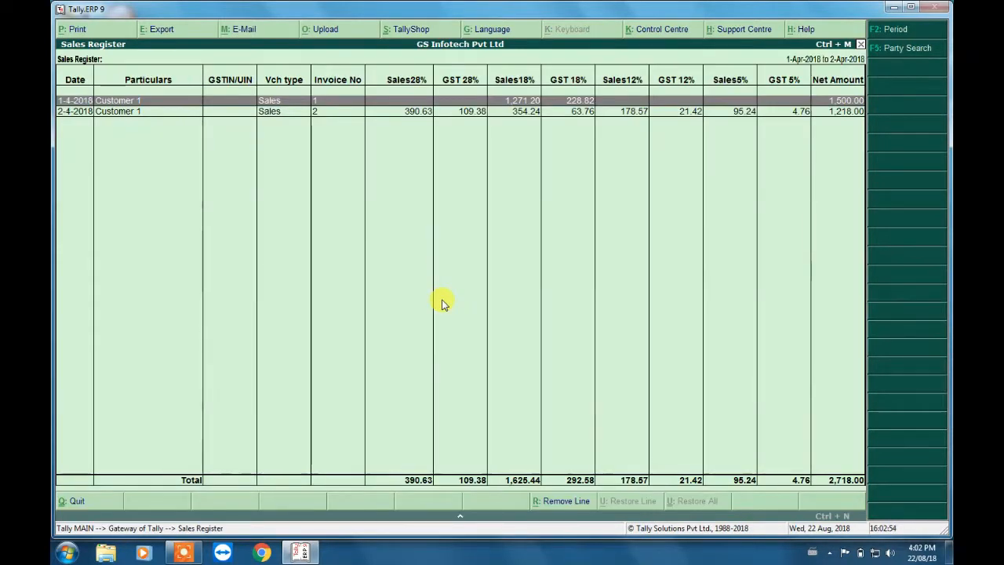